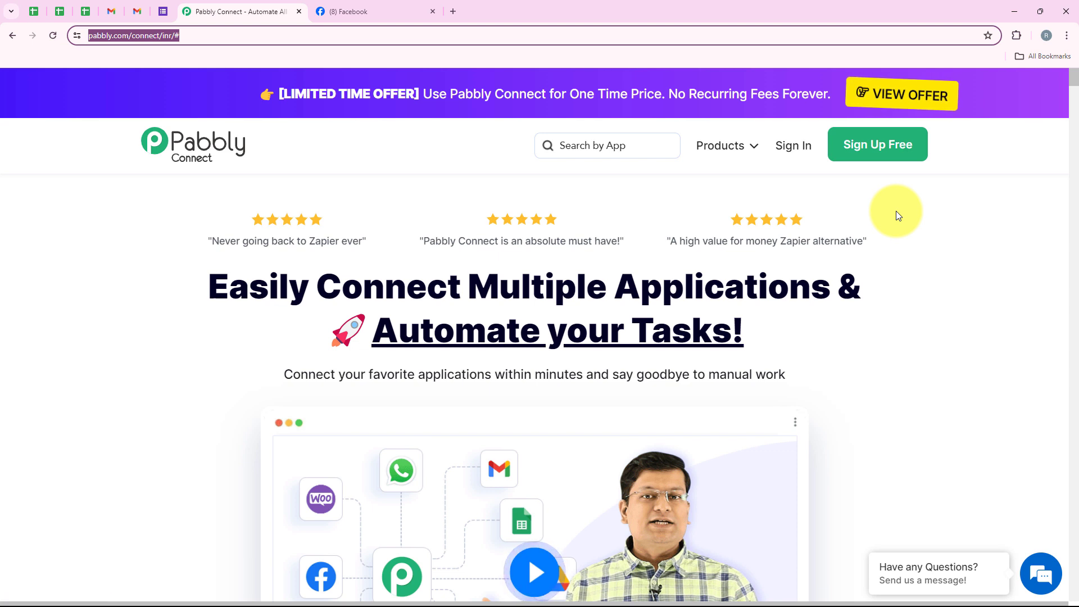
# Sign in to the Pabbly account and open the Pabbly Connect application from the apps overview
pyautogui.click(805, 163)
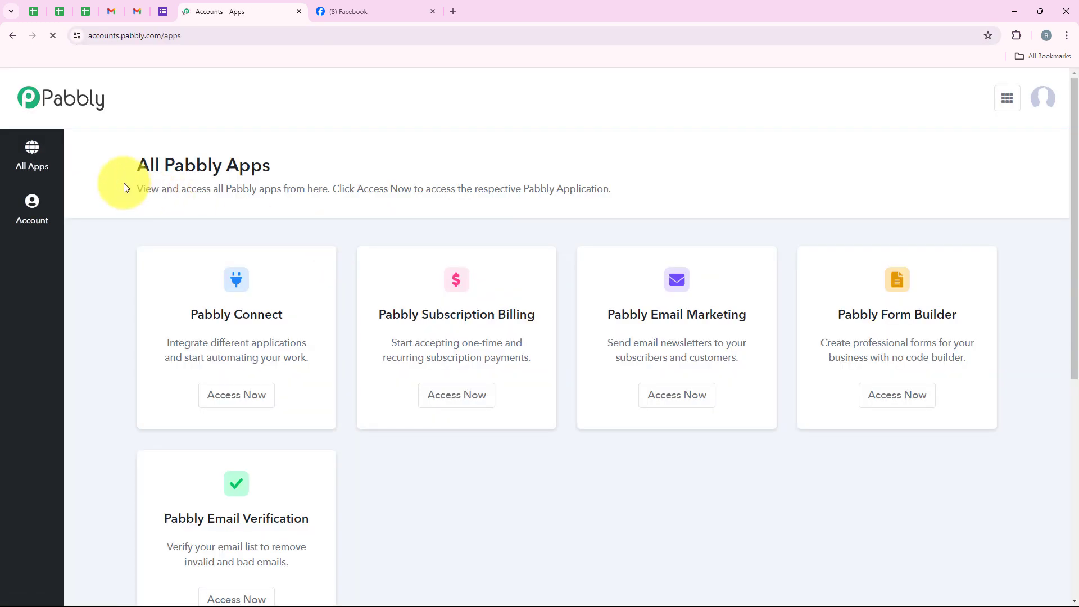
pyautogui.moveTo(128, 173); pyautogui.dragTo(271, 170)
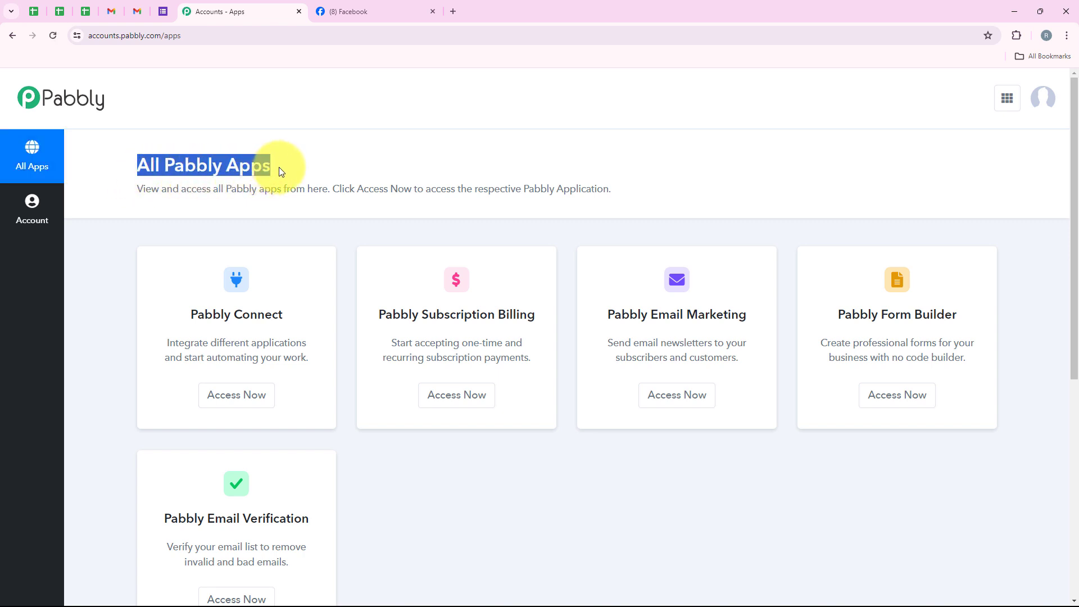
pyautogui.click(279, 167)
pyautogui.scroll(-1, 320, 315)
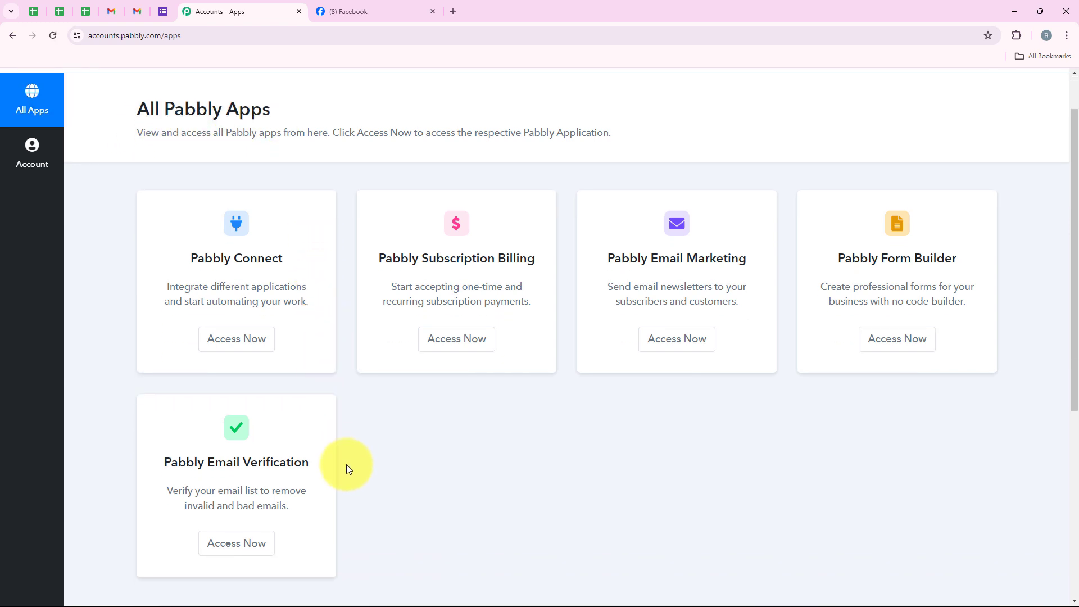
pyautogui.scroll(1, 347, 465)
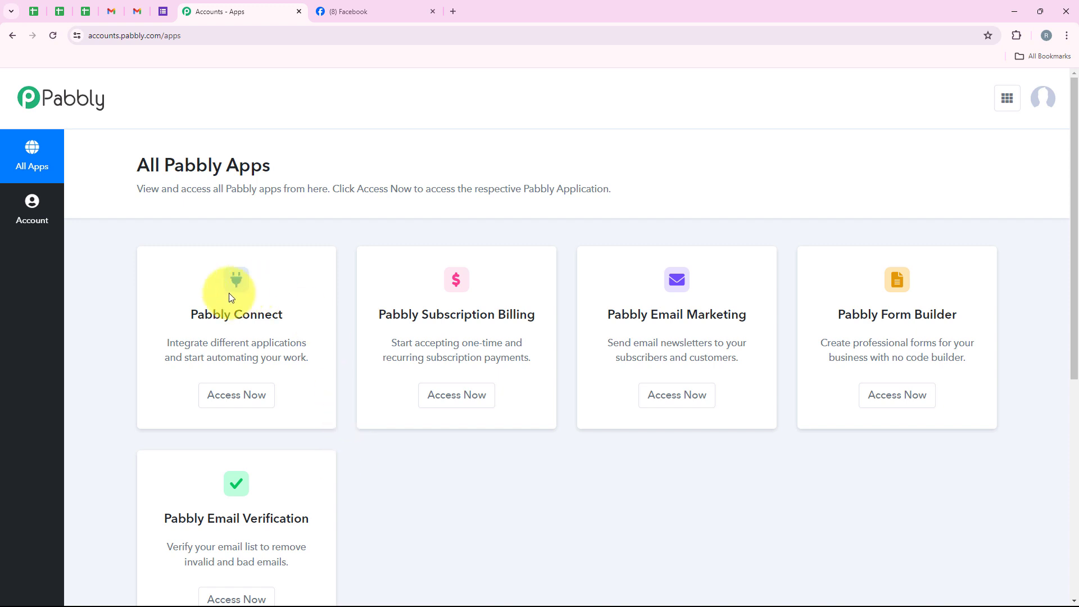
pyautogui.moveTo(185, 310); pyautogui.dragTo(285, 317)
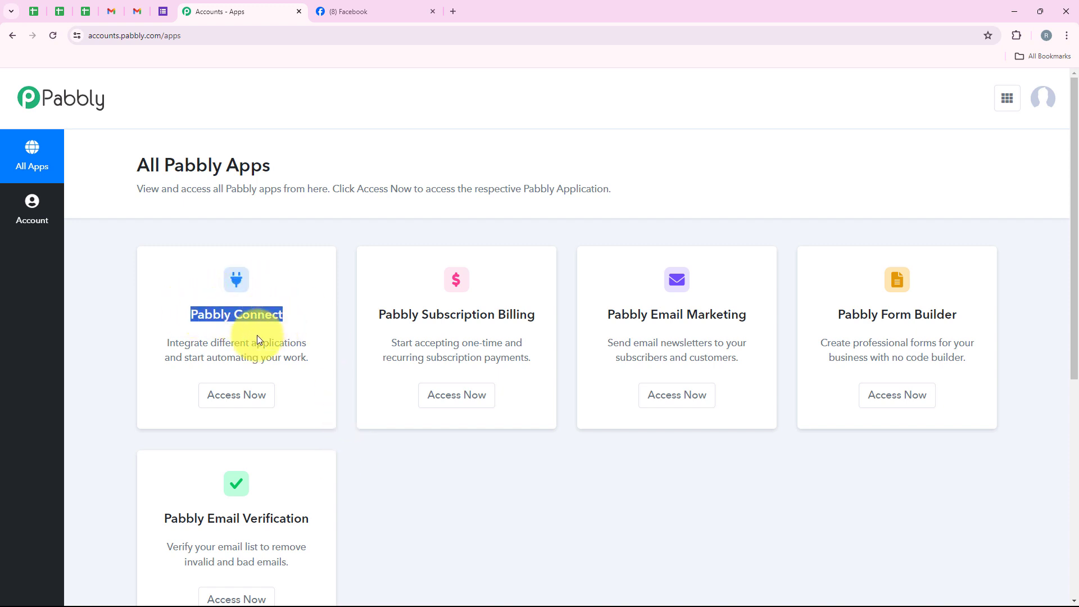
pyautogui.moveTo(213, 341); pyautogui.dragTo(309, 321)
pyautogui.click(307, 317)
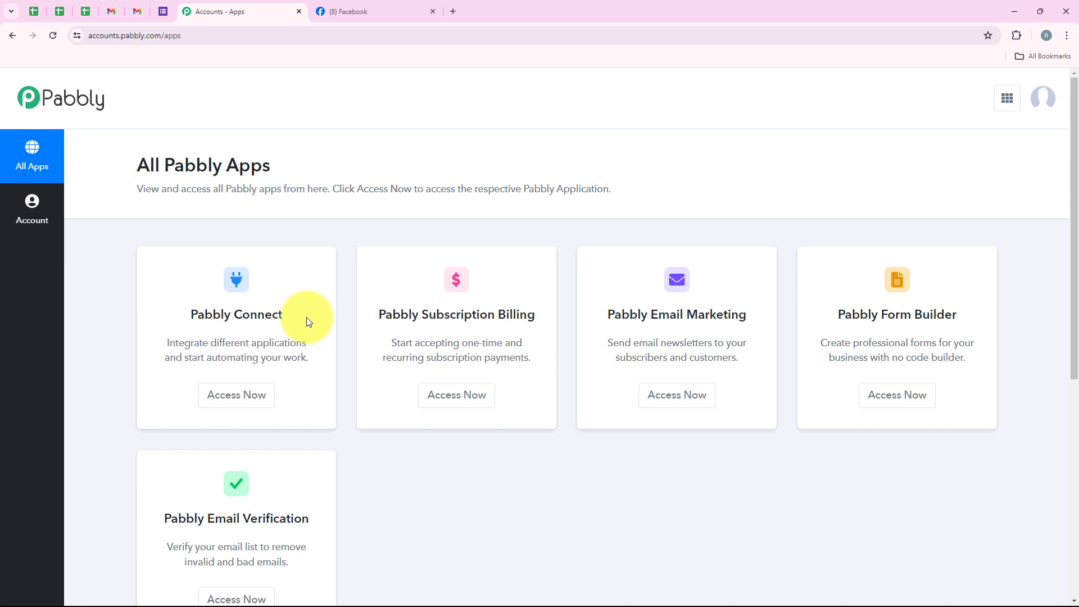
pyautogui.click(248, 394)
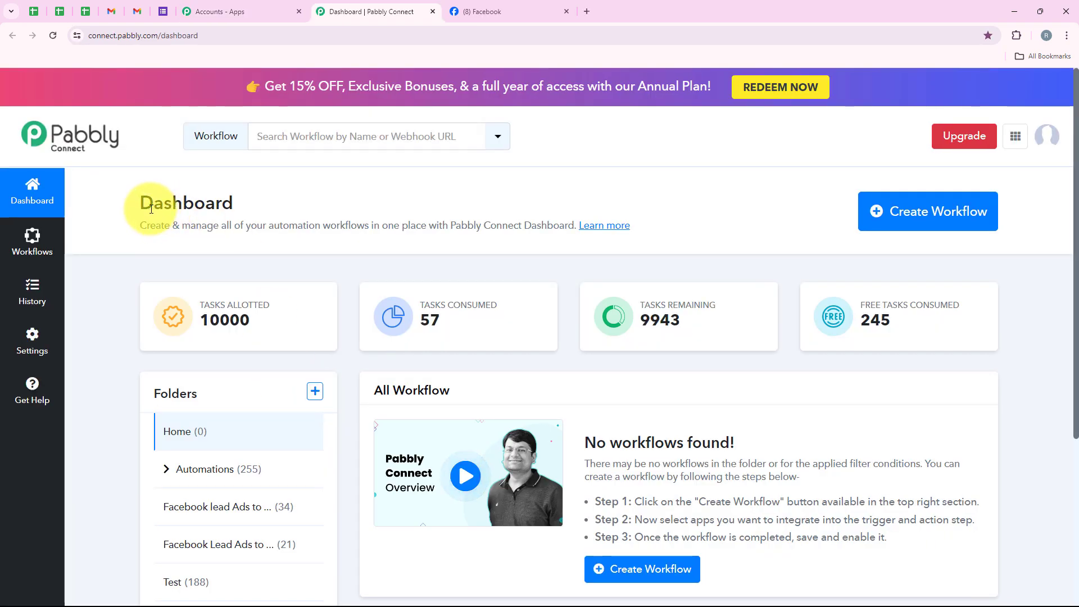
# Create a workflow named "Send Email for Mutual Funds Facebook Lead Ads Lead using Gmail" in the Automations folder
pyautogui.moveTo(142, 203); pyautogui.dragTo(274, 218)
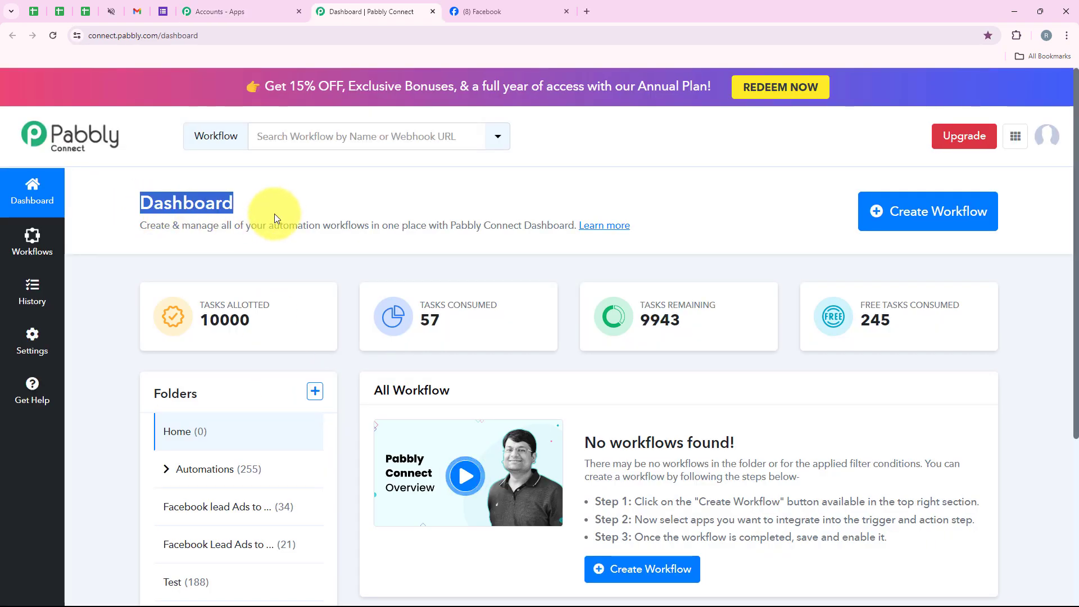
pyautogui.click(938, 229)
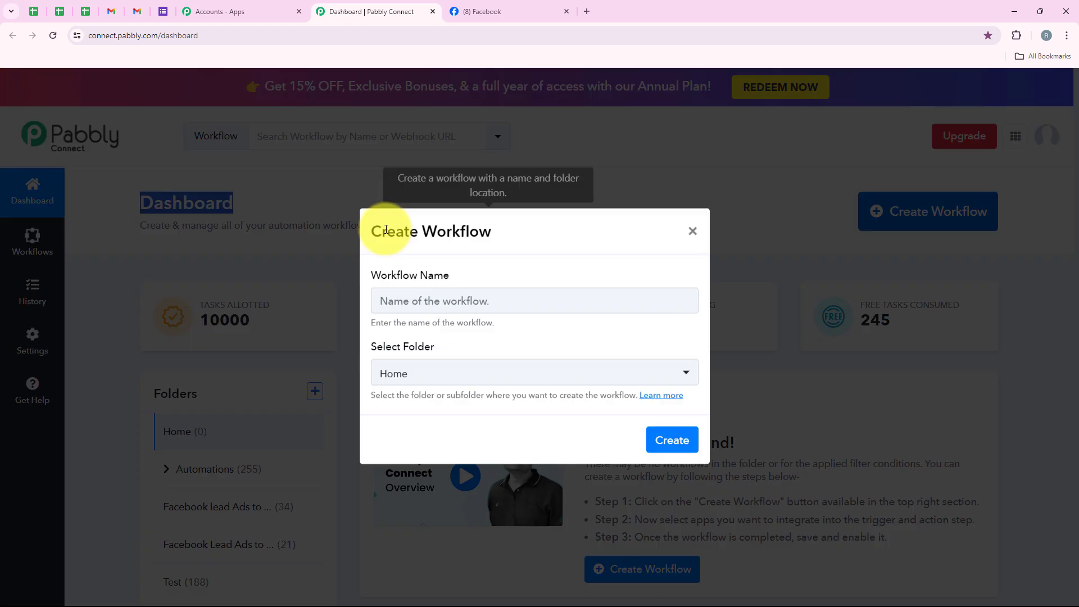
pyautogui.moveTo(448, 274); pyautogui.dragTo(370, 279)
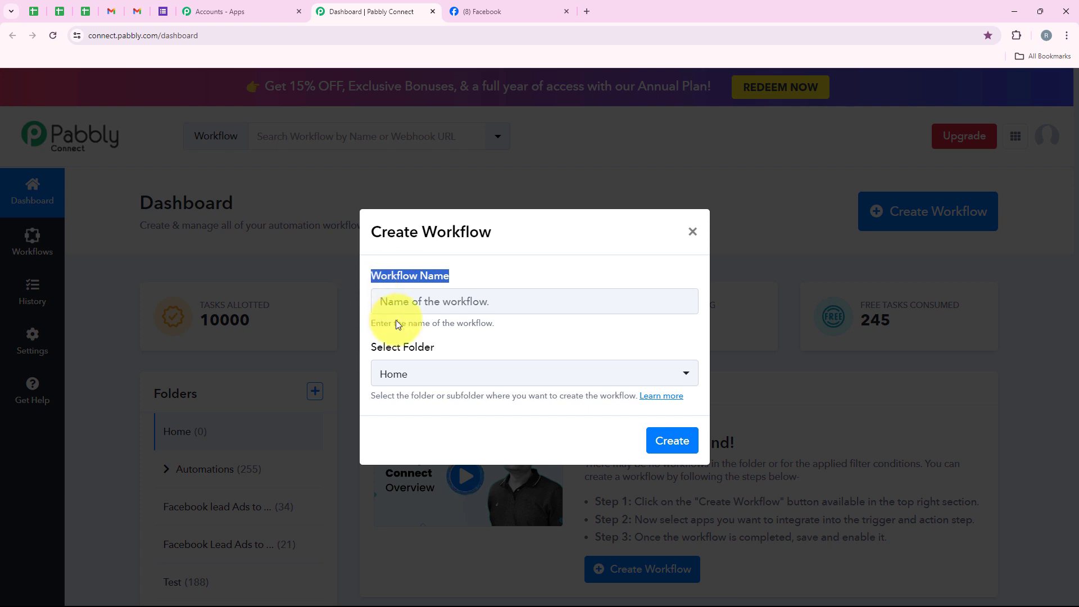
pyautogui.moveTo(440, 349); pyautogui.dragTo(370, 353)
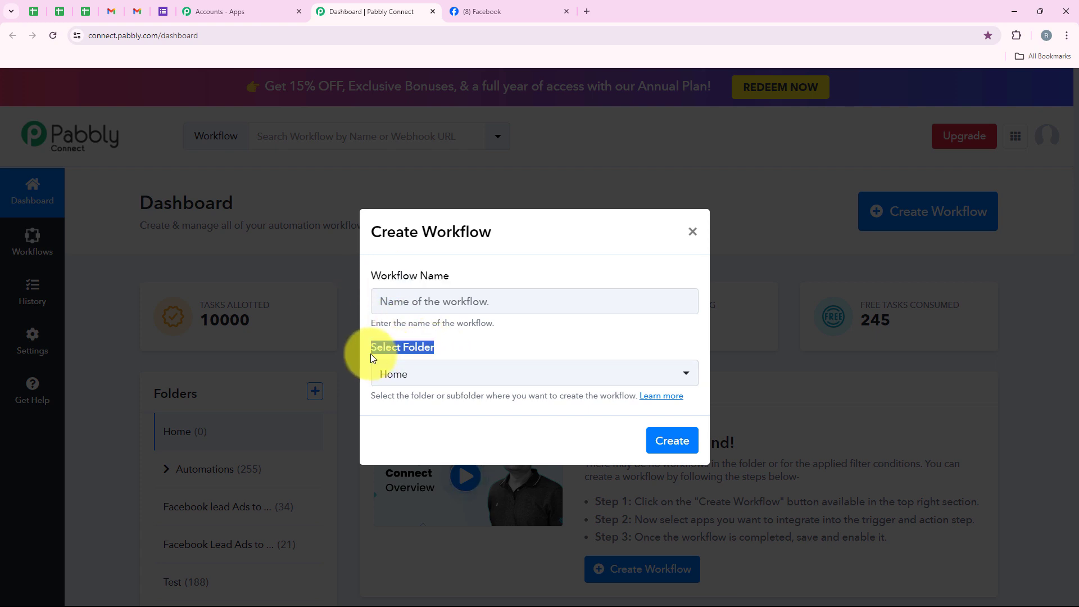
pyautogui.click(448, 345)
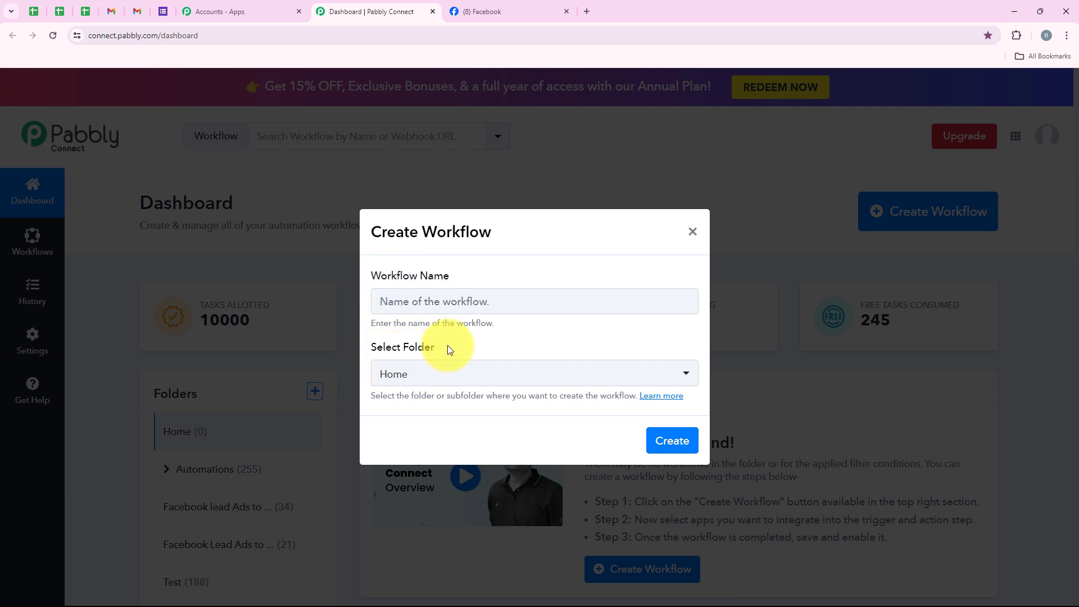
pyautogui.click(465, 369)
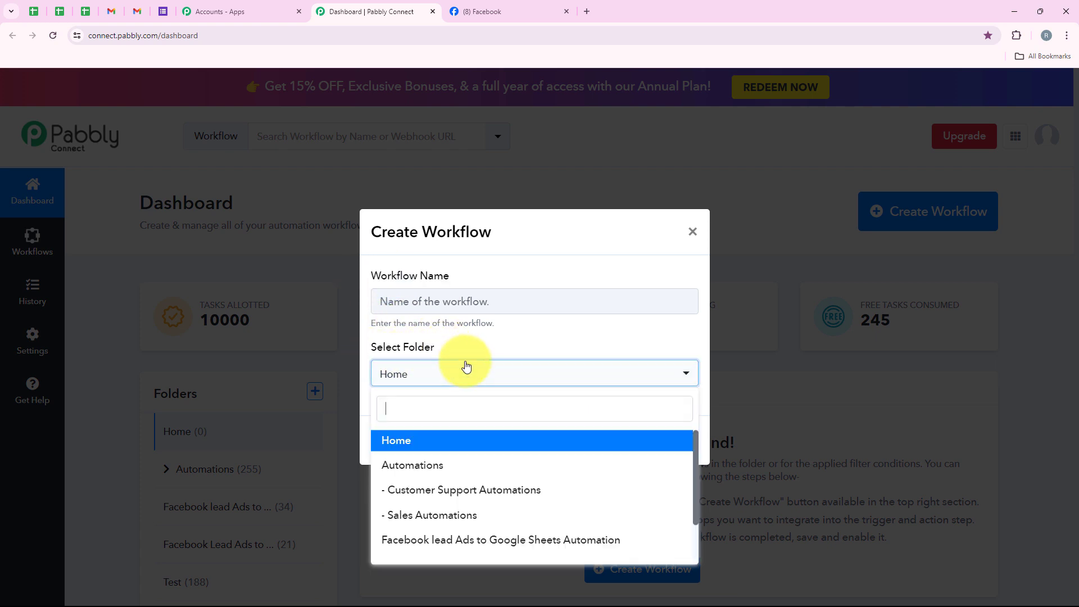
pyautogui.click(639, 463)
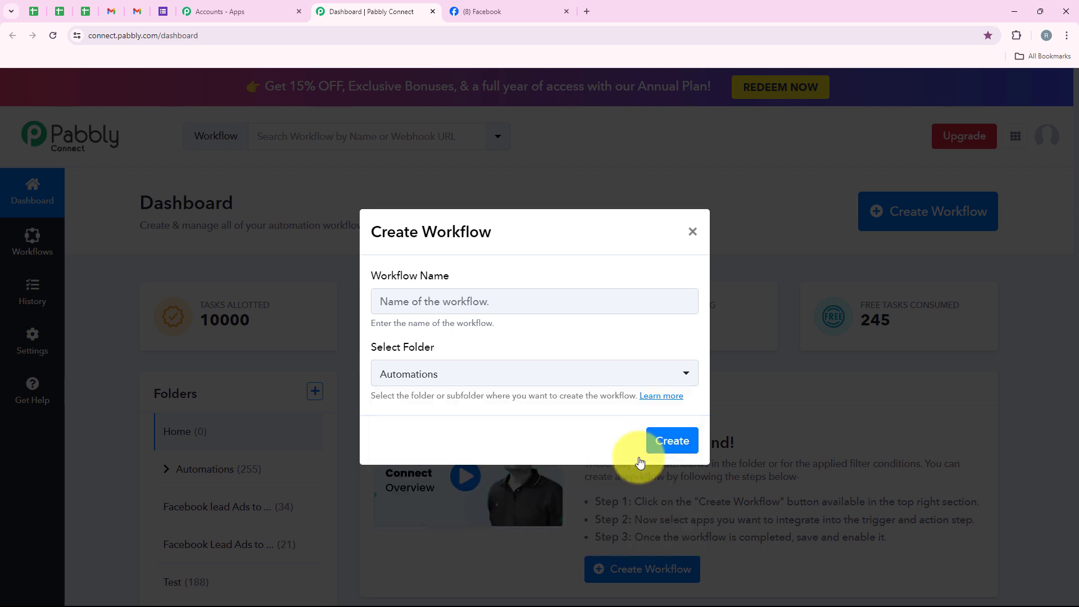
pyautogui.click(419, 304)
pyautogui.hotkey('ctrl', 'v')
pyautogui.moveTo(380, 302); pyautogui.dragTo(715, 281)
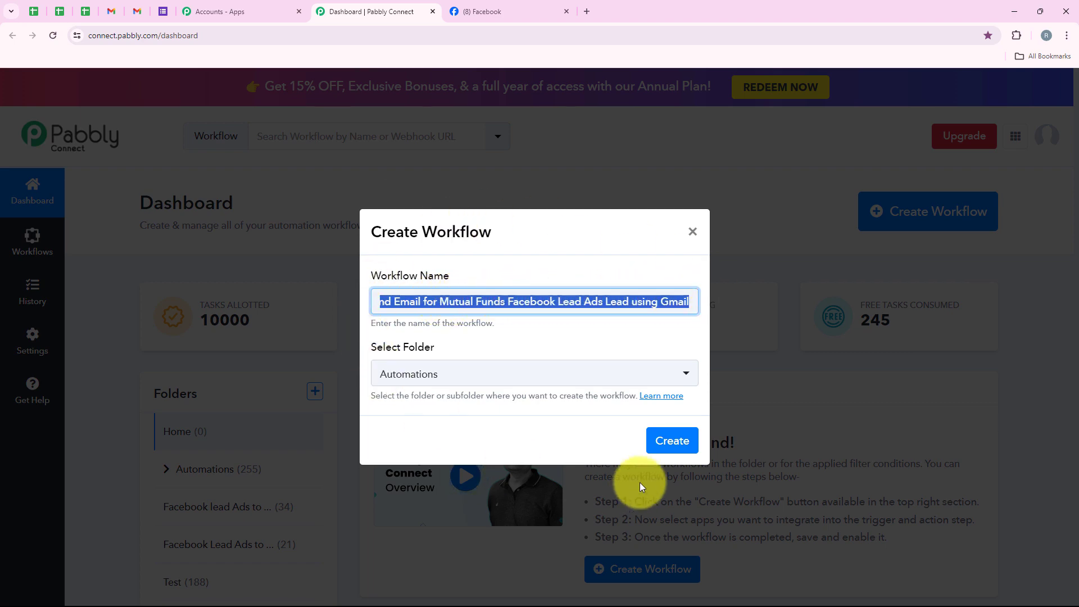
pyautogui.click(687, 443)
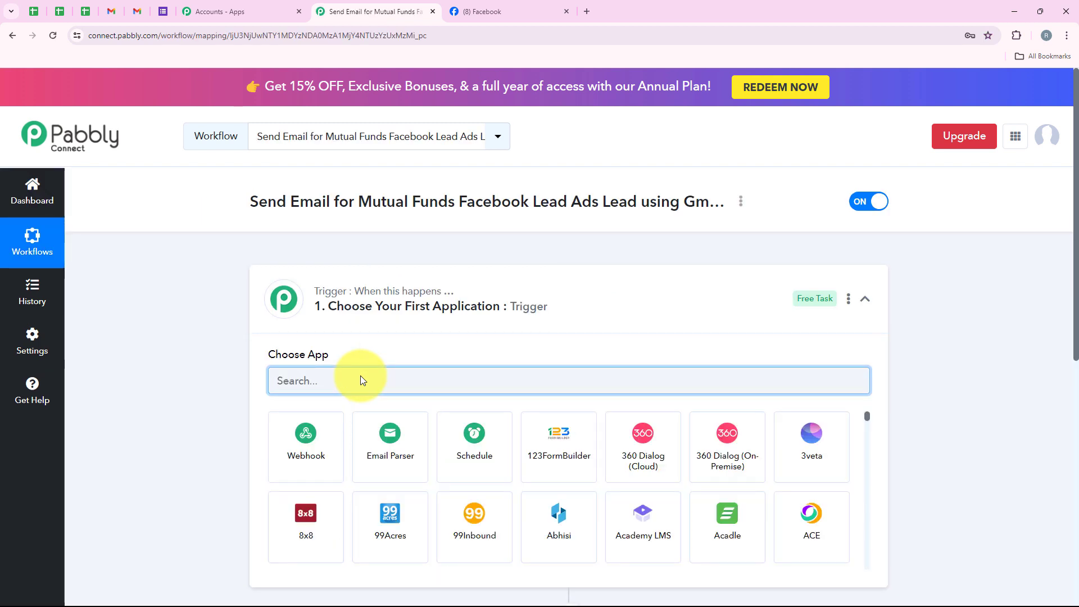
pyautogui.click(686, 306)
pyautogui.moveTo(373, 301)
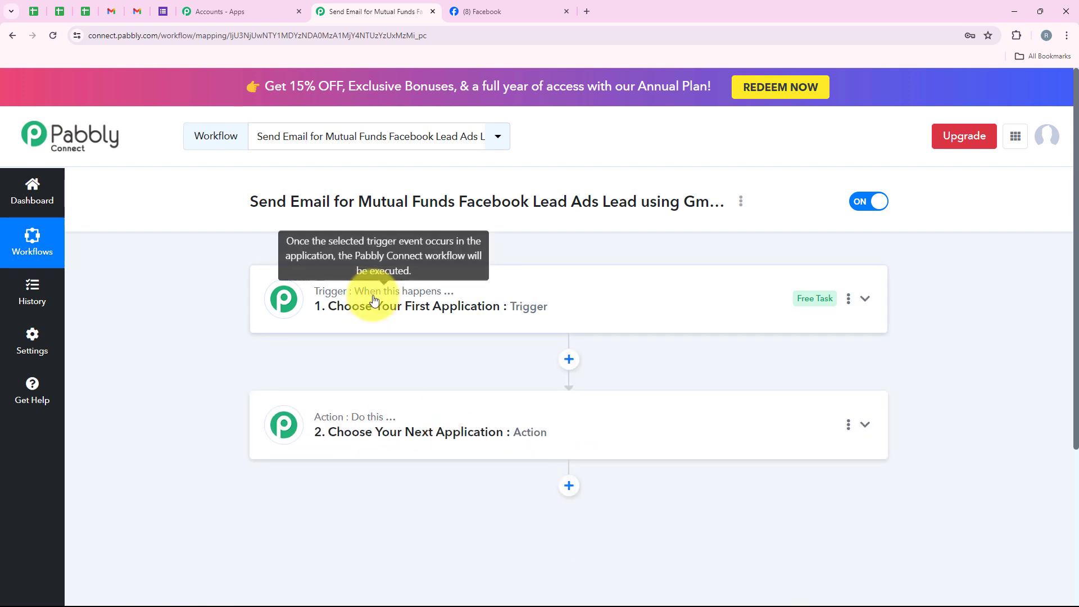
pyautogui.moveTo(373, 423)
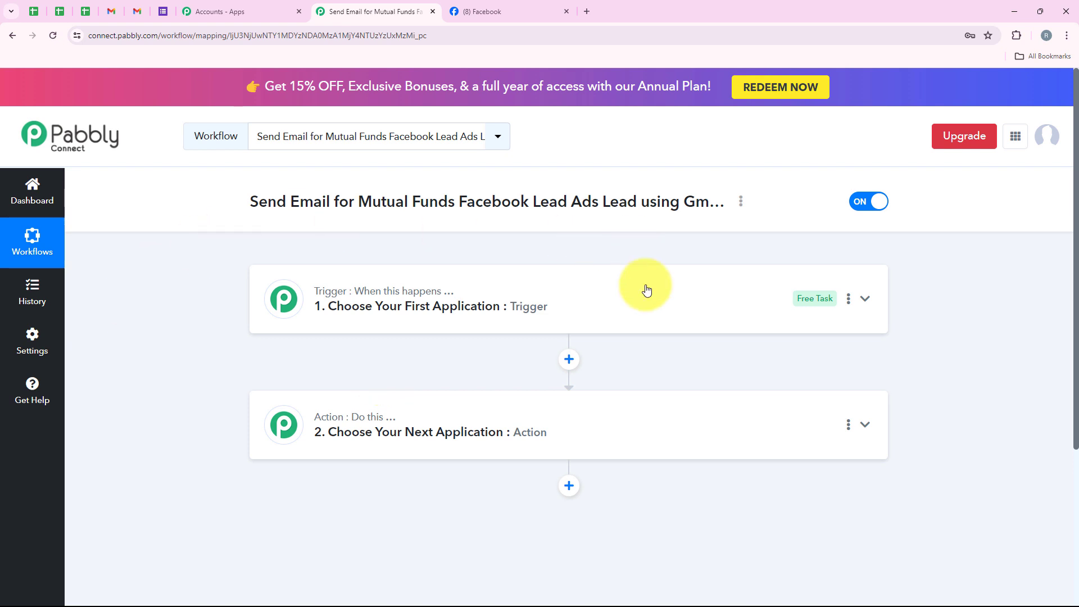
pyautogui.click(439, 274)
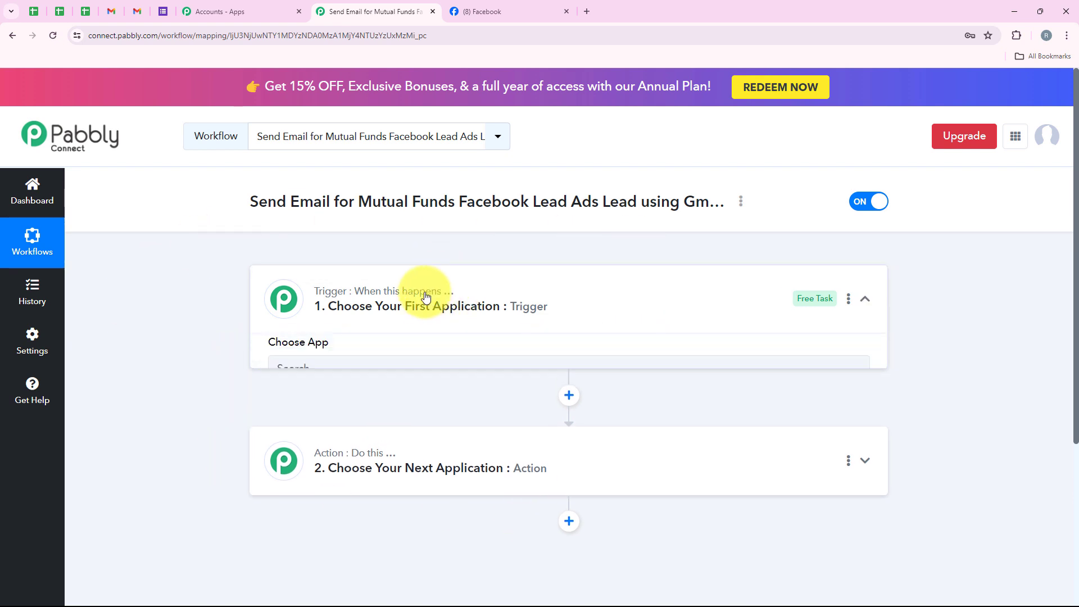
# Set the workflow's trigger application to Facebook Lead Ads and its trigger event to New Lead (Instant)
pyautogui.click(329, 382)
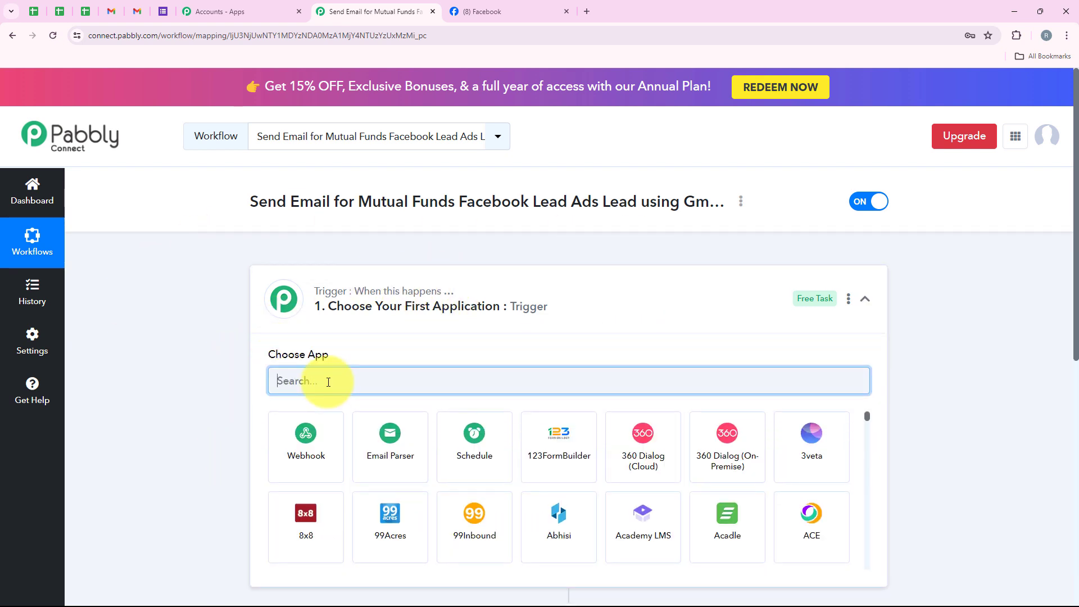
pyautogui.write('Face')
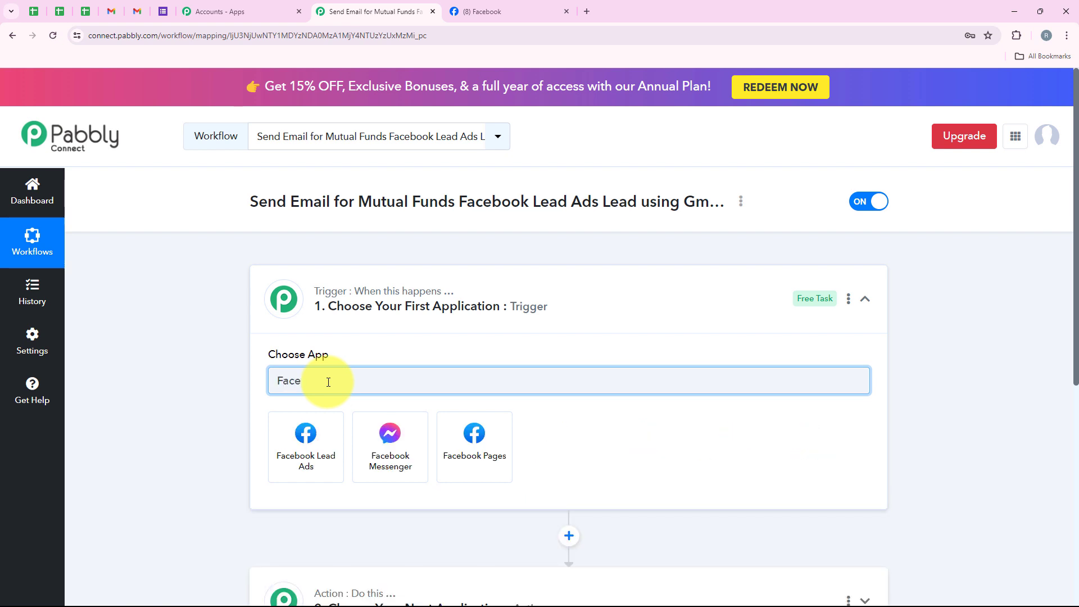
pyautogui.write('Bo')
pyautogui.write('book L')
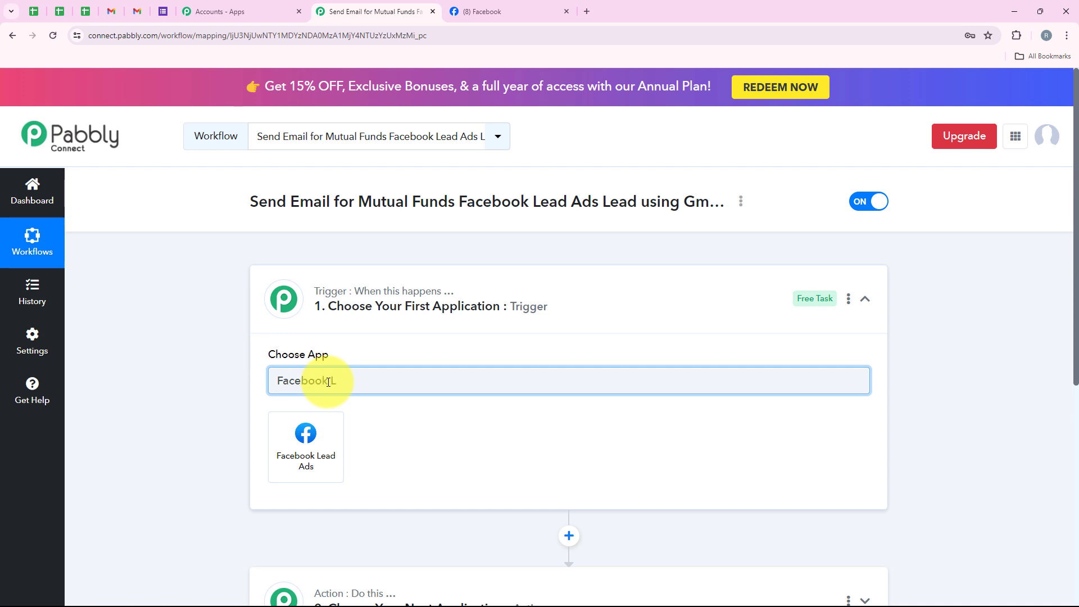
pyautogui.write('ead Ads')
pyautogui.click(309, 432)
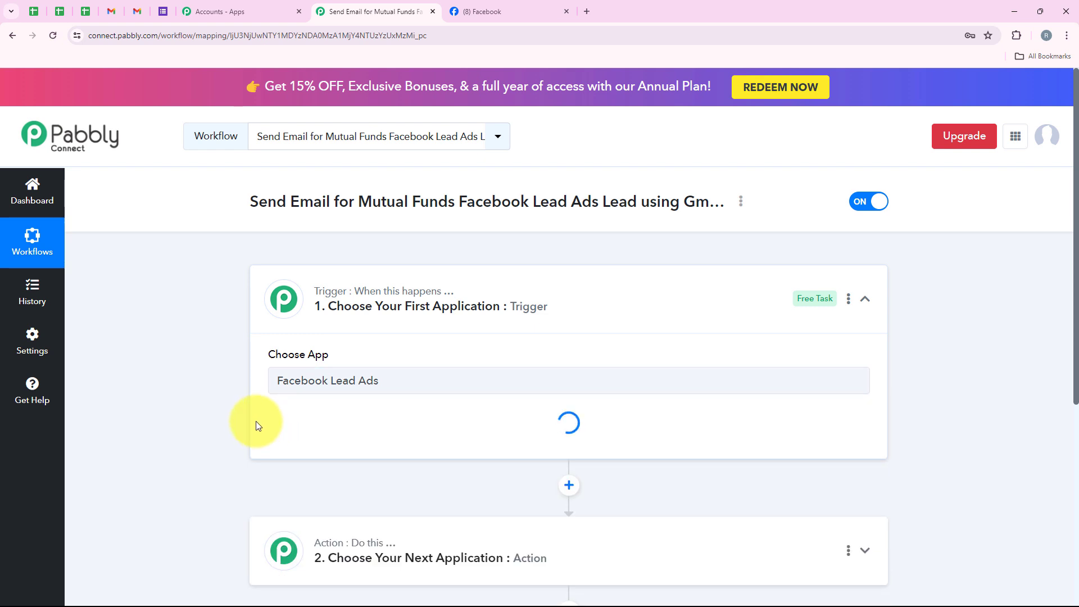
pyautogui.click(297, 444)
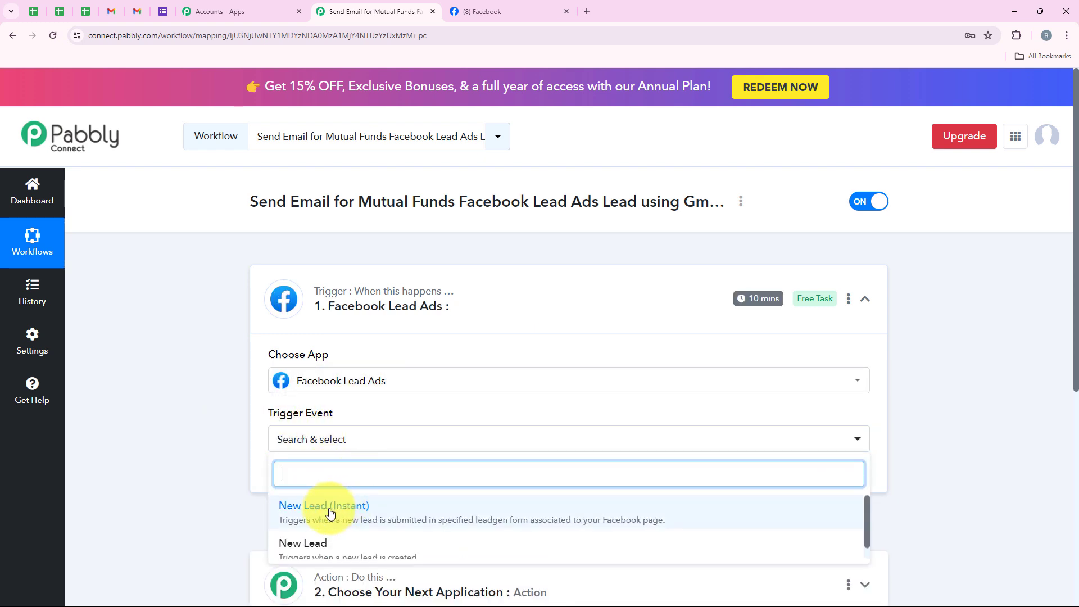
pyautogui.click(846, 516)
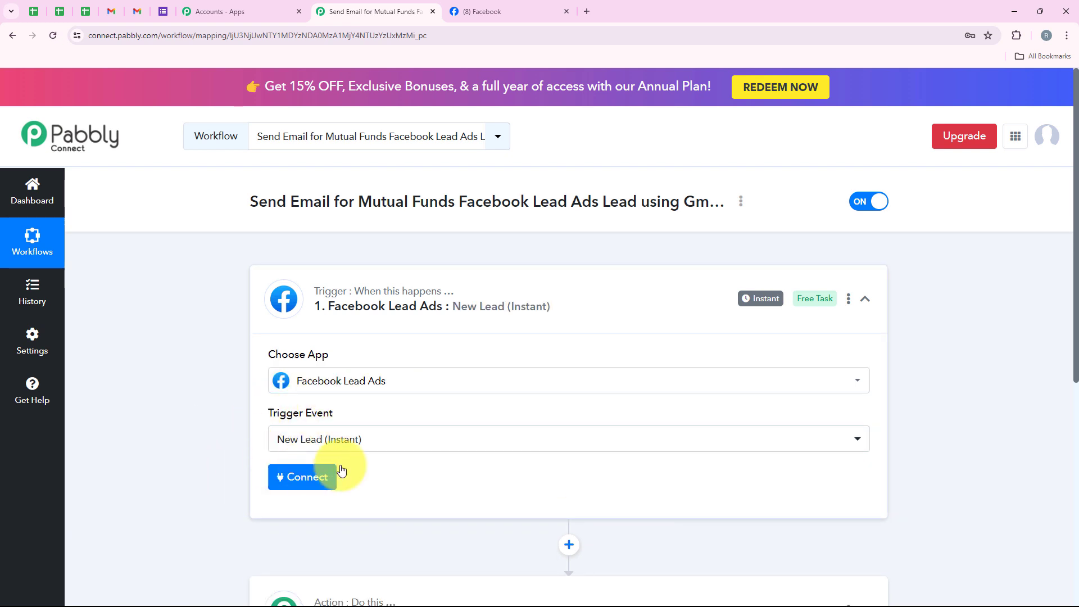
# Add a new Facebook Lead Ads connection to the trigger and authorize it by continuing with the requested Facebook account
pyautogui.click(304, 489)
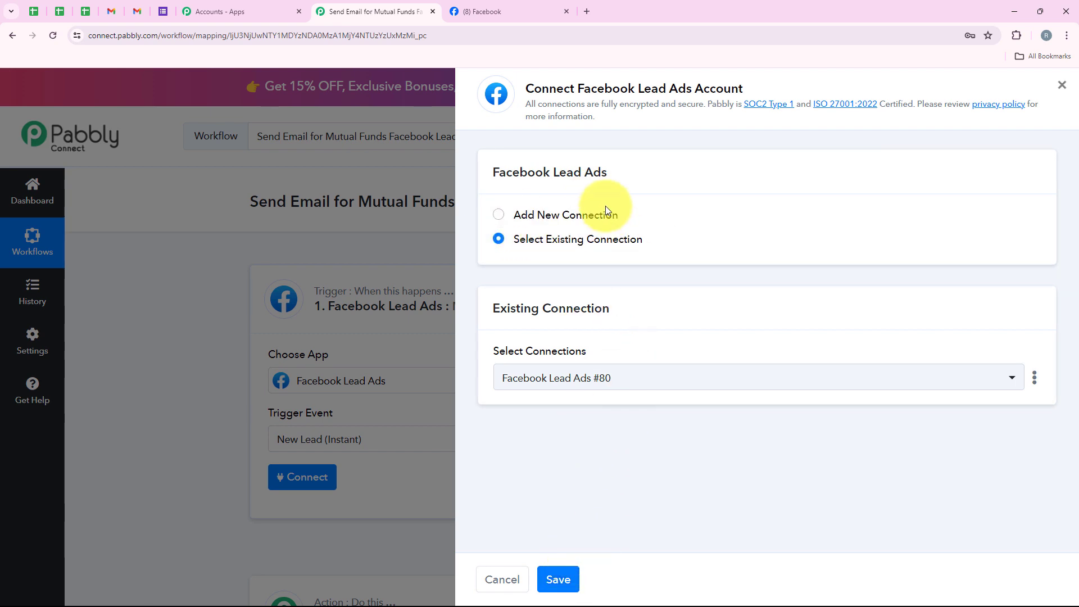
pyautogui.click(568, 214)
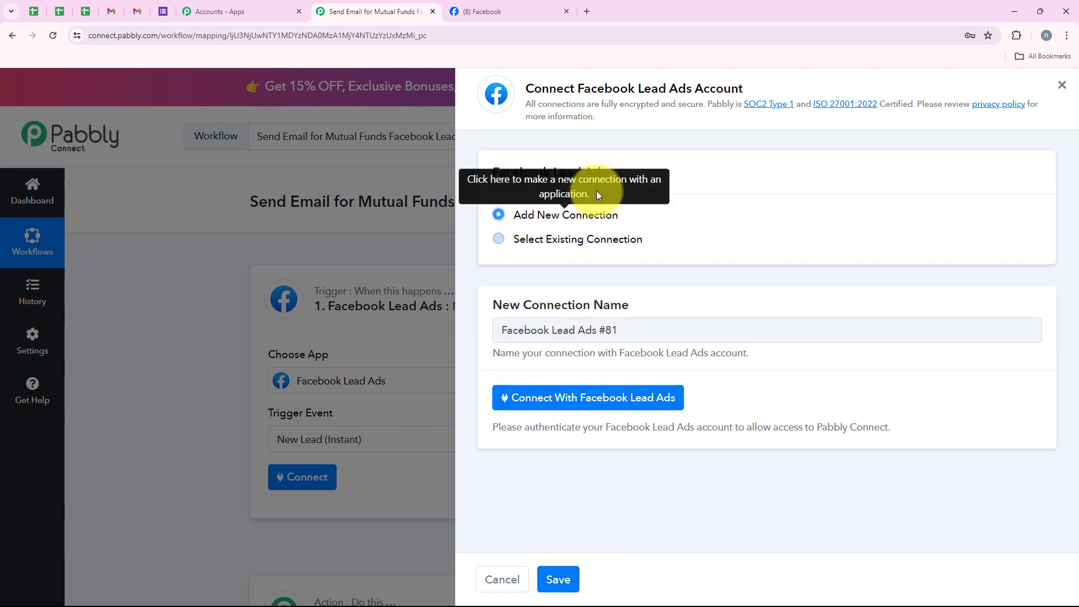
pyautogui.click(540, 404)
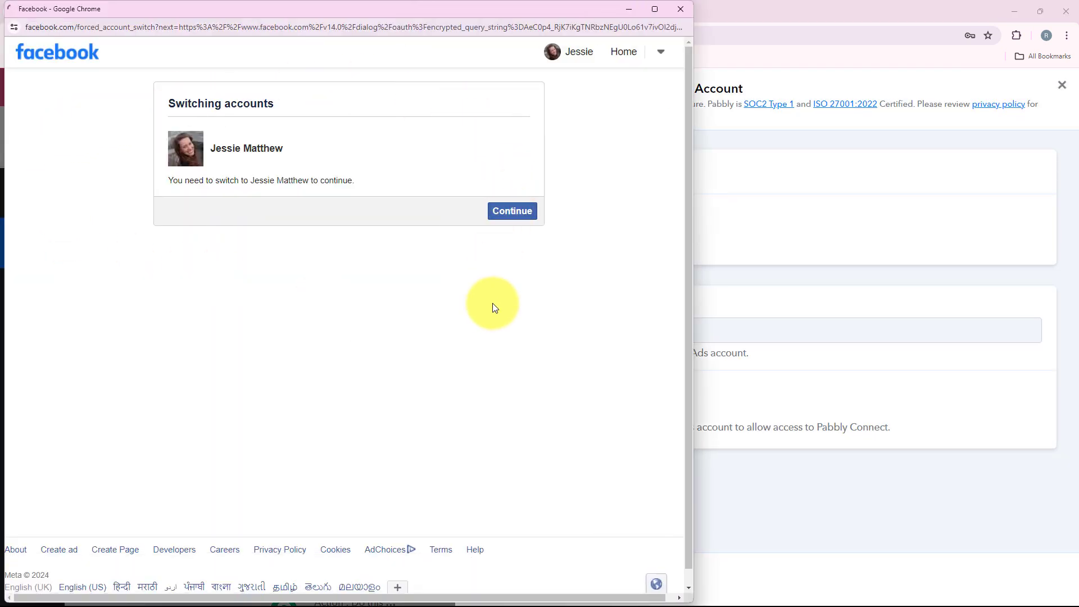
pyautogui.click(507, 226)
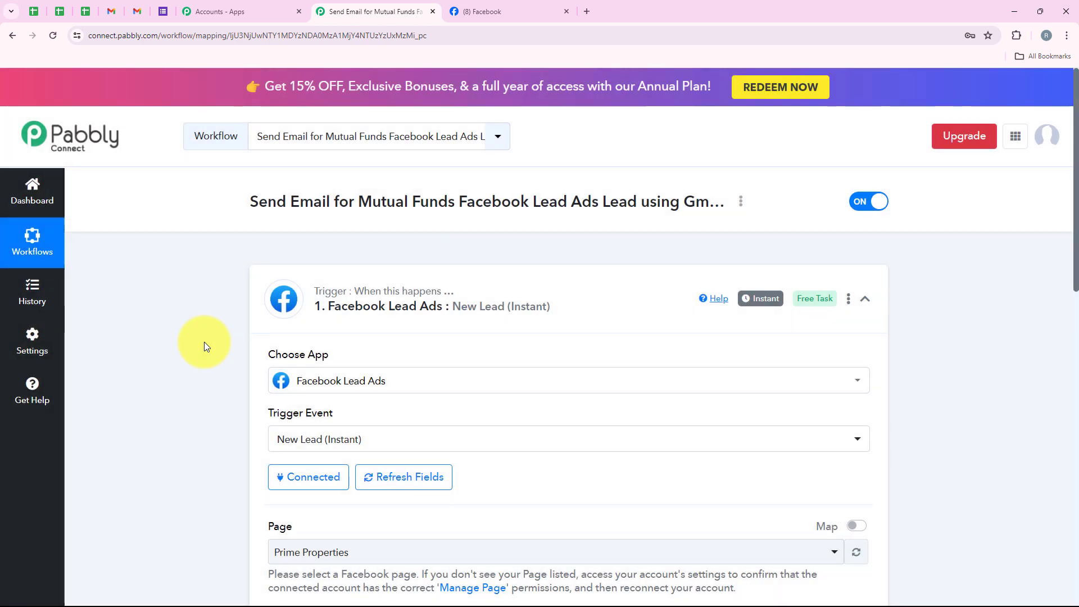
# Review the trigger's Page and LeadGen Form fields, and check the name of the mutual funds page on Facebook
pyautogui.scroll(1, 204, 342)
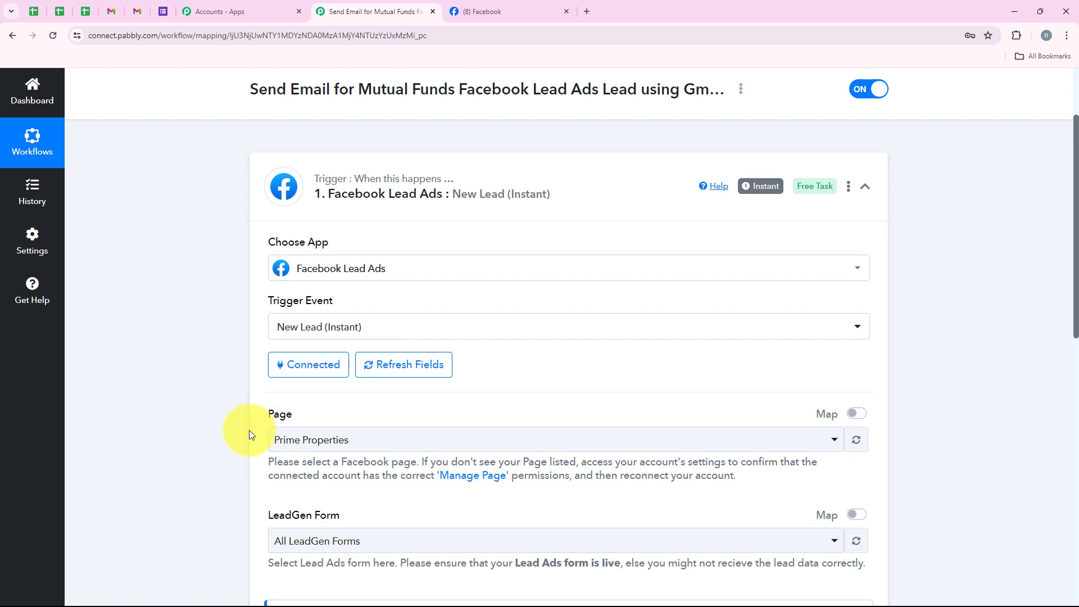
pyautogui.scroll(-1, 248, 430)
pyautogui.moveTo(258, 361); pyautogui.dragTo(301, 358)
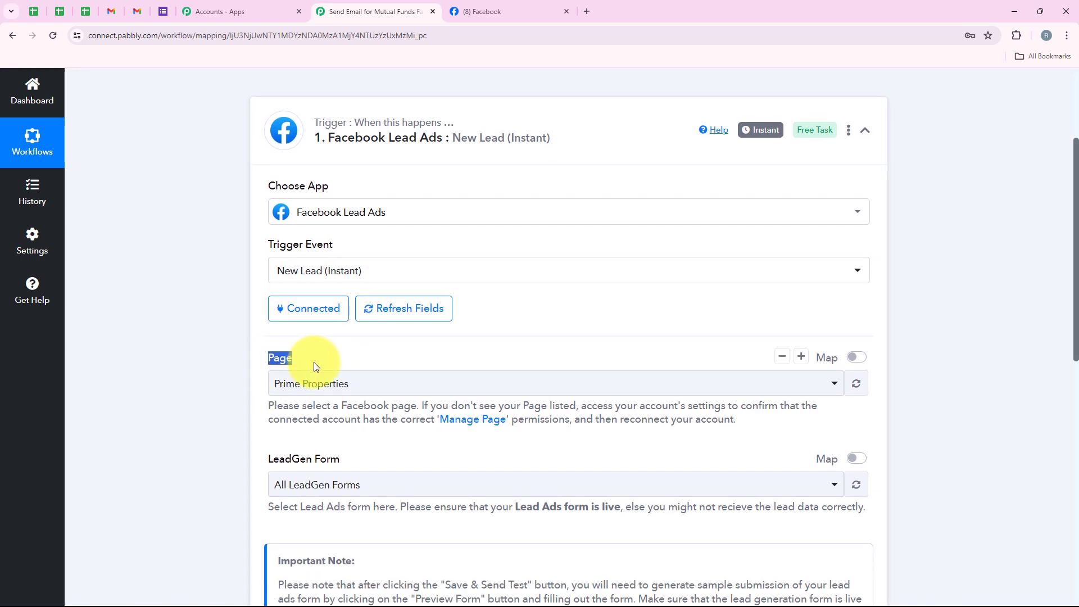
pyautogui.moveTo(266, 461); pyautogui.dragTo(414, 462)
pyautogui.click(416, 451)
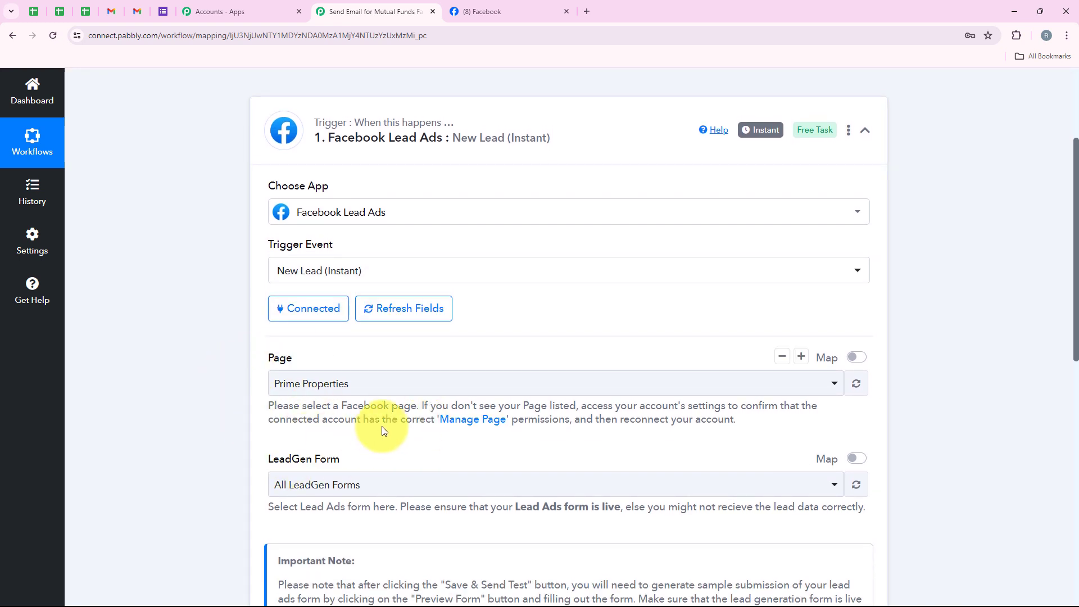
pyautogui.click(485, 8)
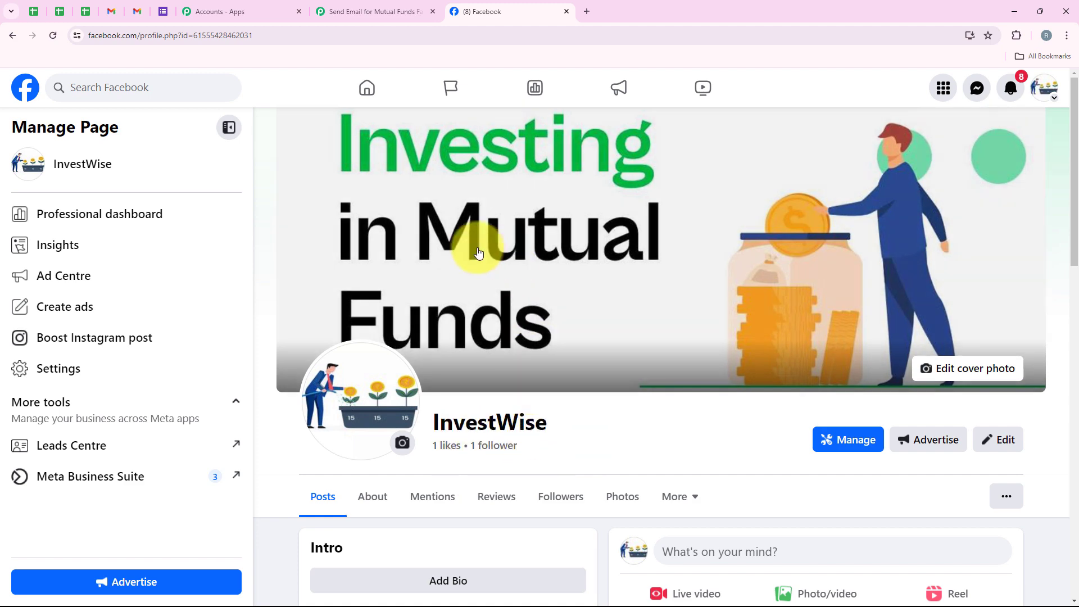
# In the workflow's trigger, set the Page to InvestWise and the LeadGen Form to Contact Form
pyautogui.click(374, 11)
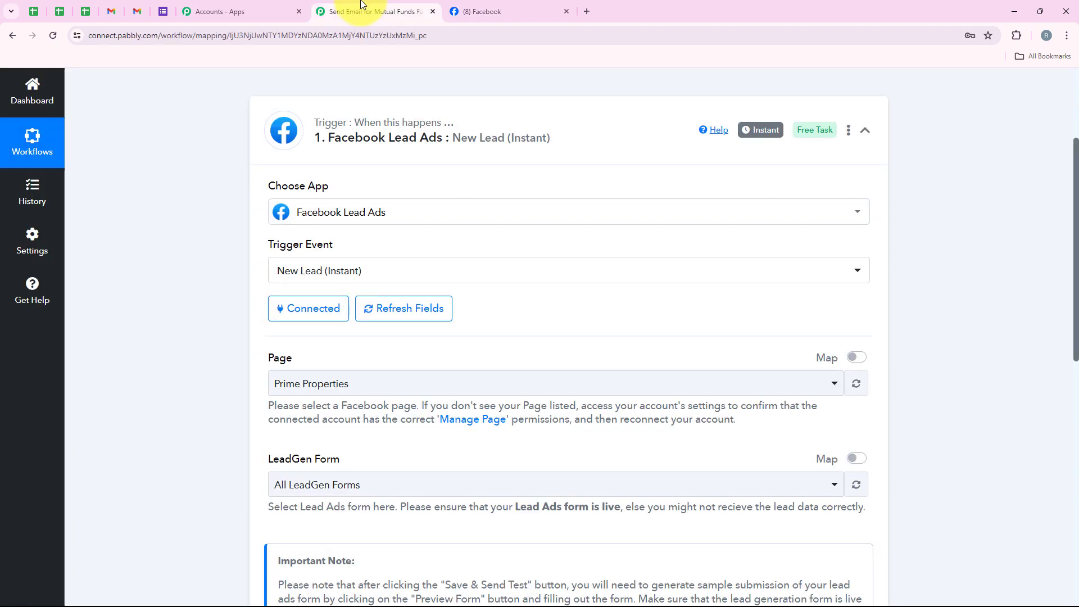
pyautogui.click(344, 377)
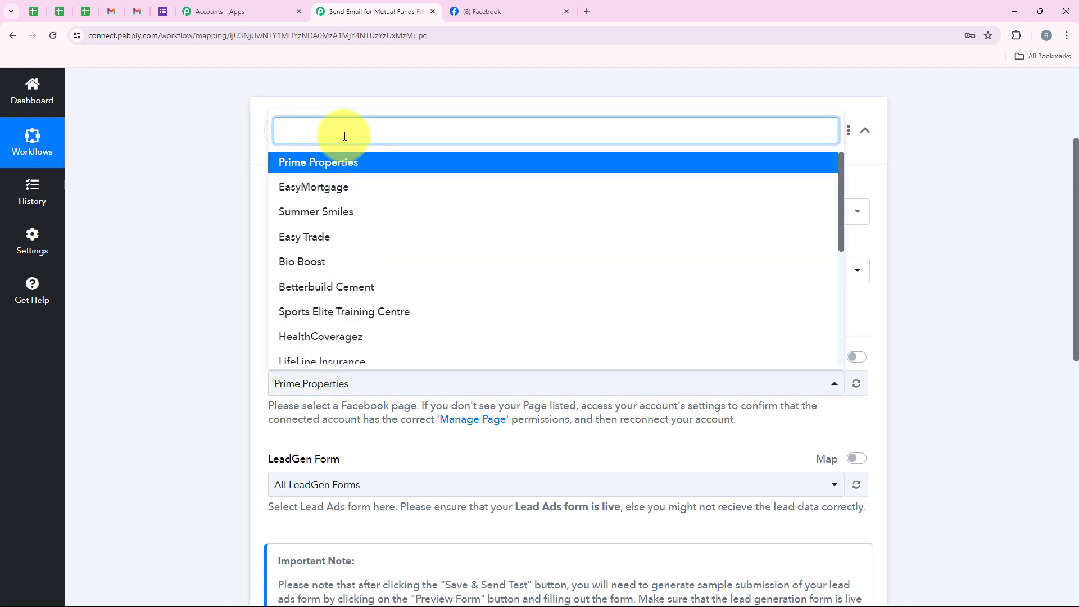
pyautogui.write('Inv')
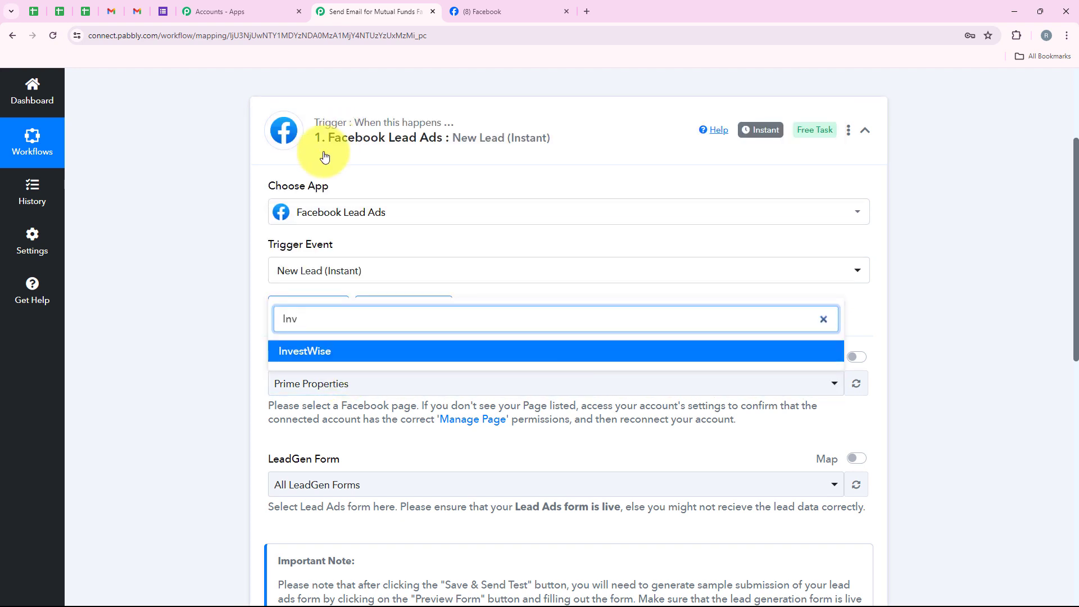
pyautogui.click(313, 355)
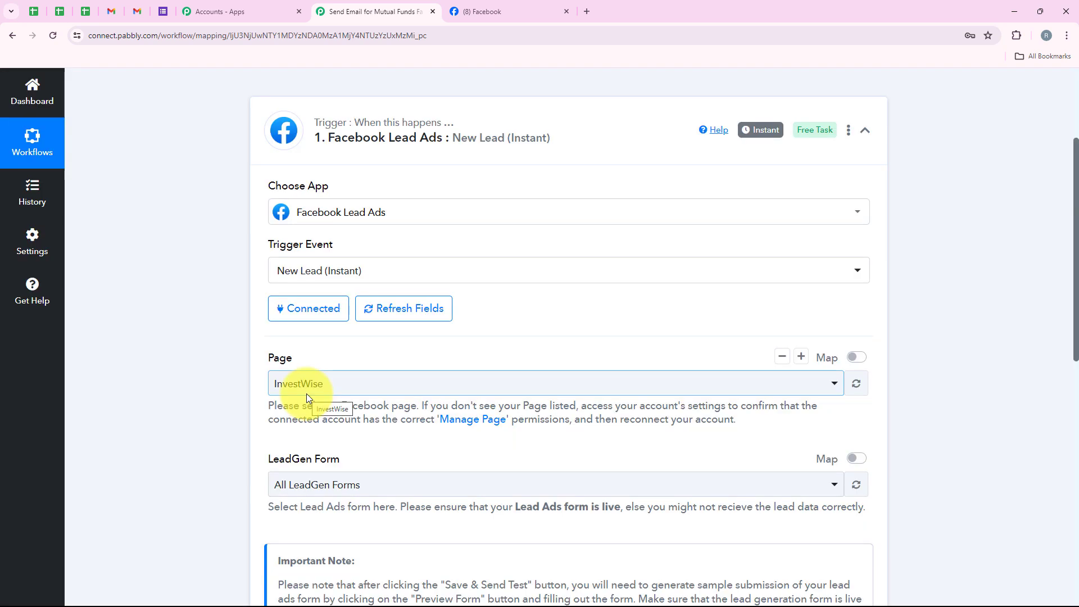
pyautogui.scroll(-3, 307, 396)
pyautogui.click(330, 315)
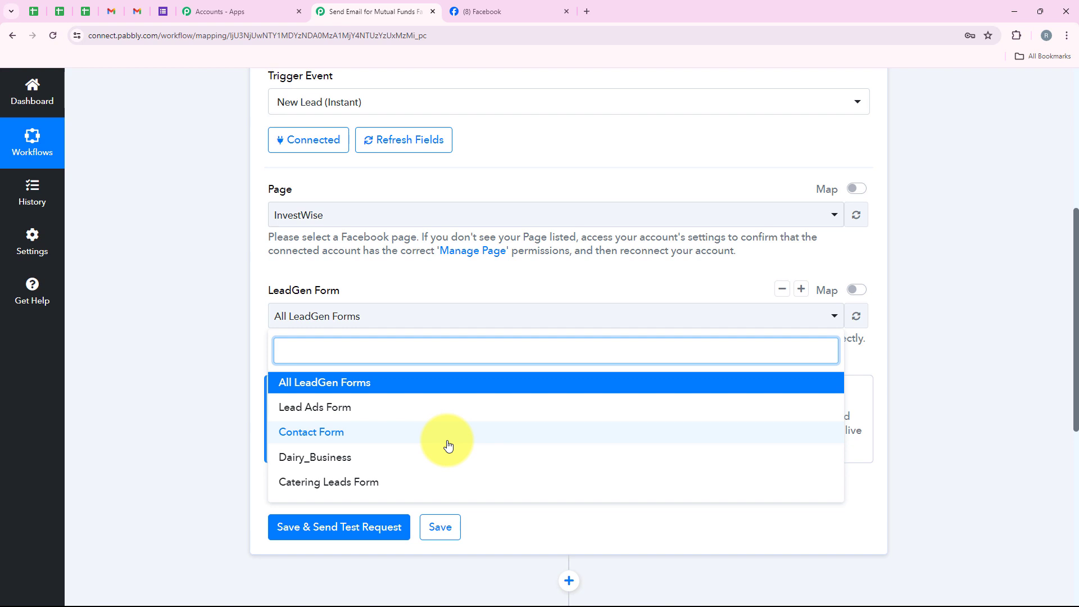
pyautogui.click(374, 440)
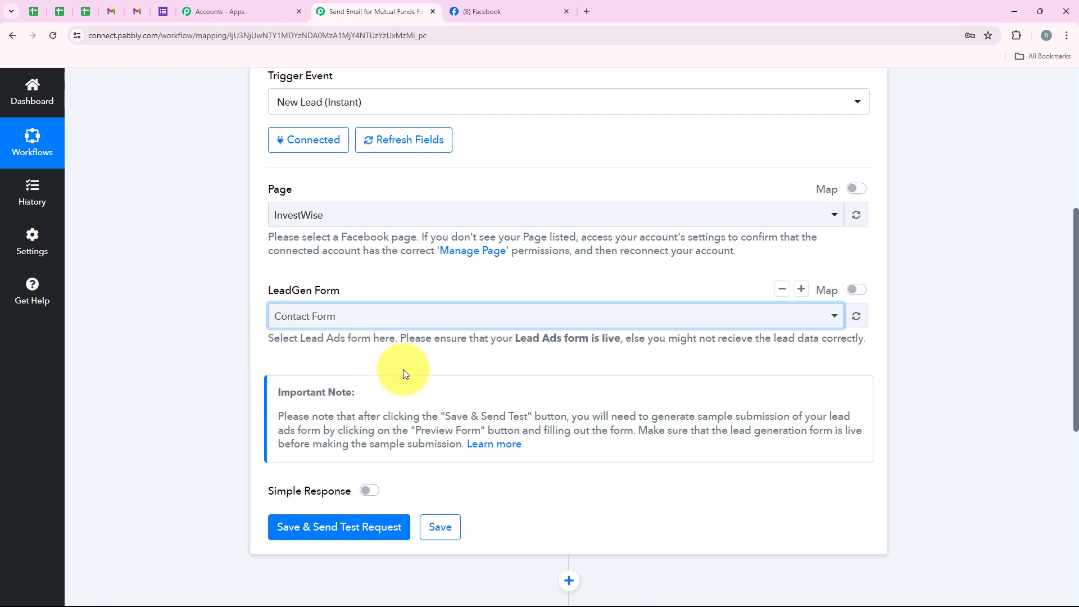
# Save the trigger and send a test request so it waits for a webhook response
pyautogui.scroll(-1, 504, 457)
pyautogui.scroll(-1, 504, 456)
pyautogui.click(336, 422)
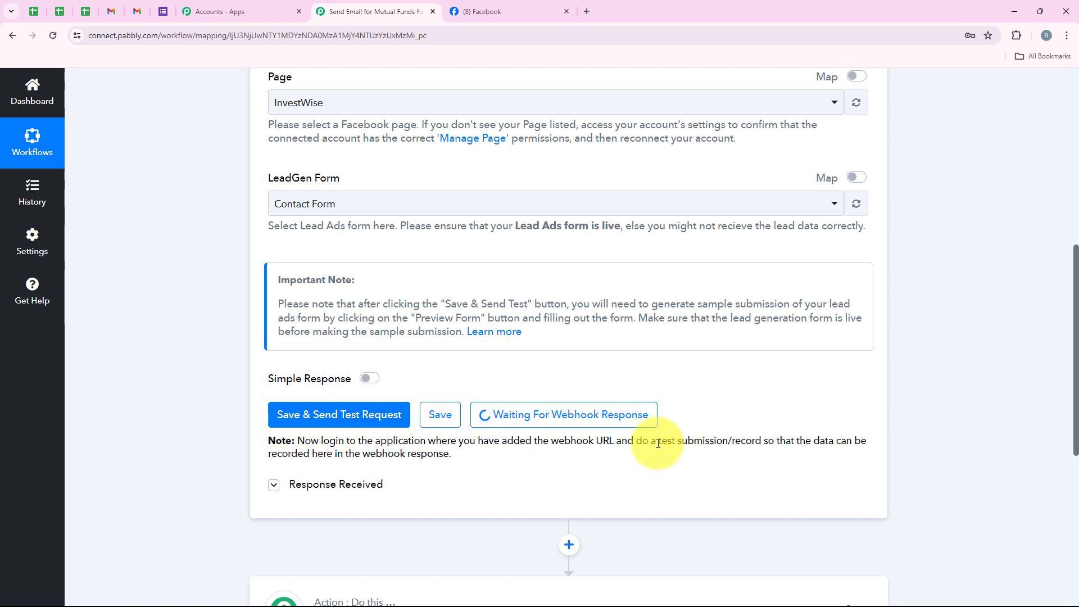
pyautogui.moveTo(637, 442); pyautogui.dragTo(763, 443)
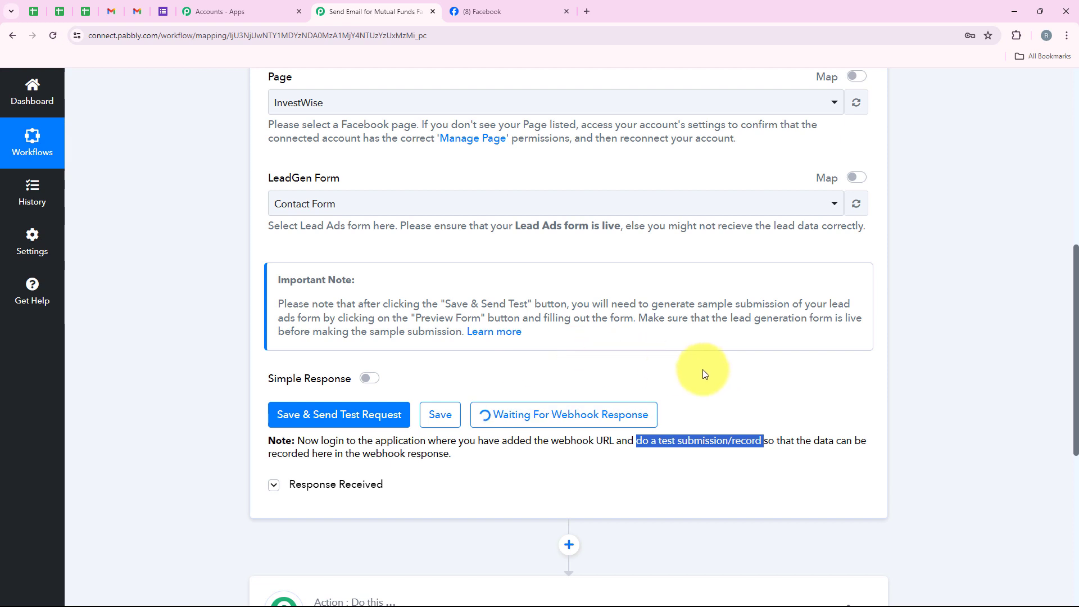
pyautogui.click(719, 367)
# In a new browser tab, search Google for "meta for developers" and open the site's Lead Ads Testing Tool
pyautogui.click(586, 11)
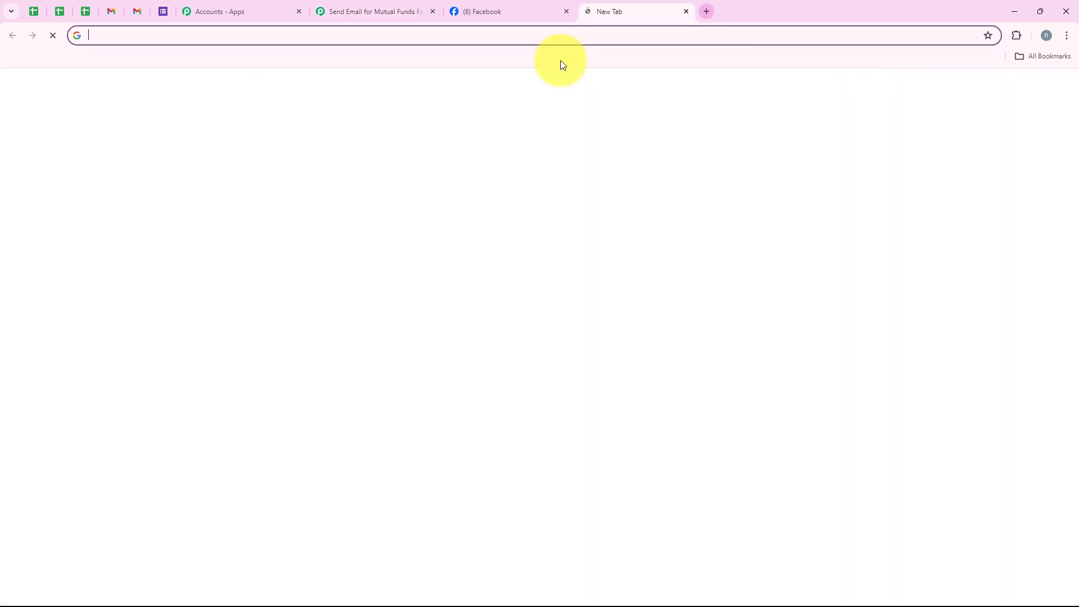
pyautogui.click(457, 287)
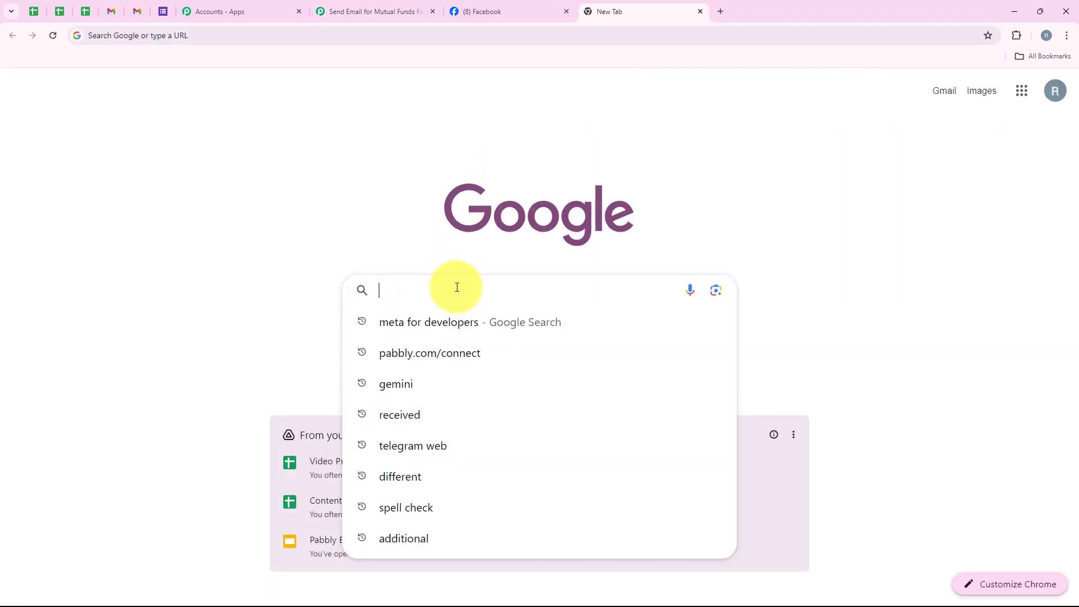
pyautogui.write('Me')
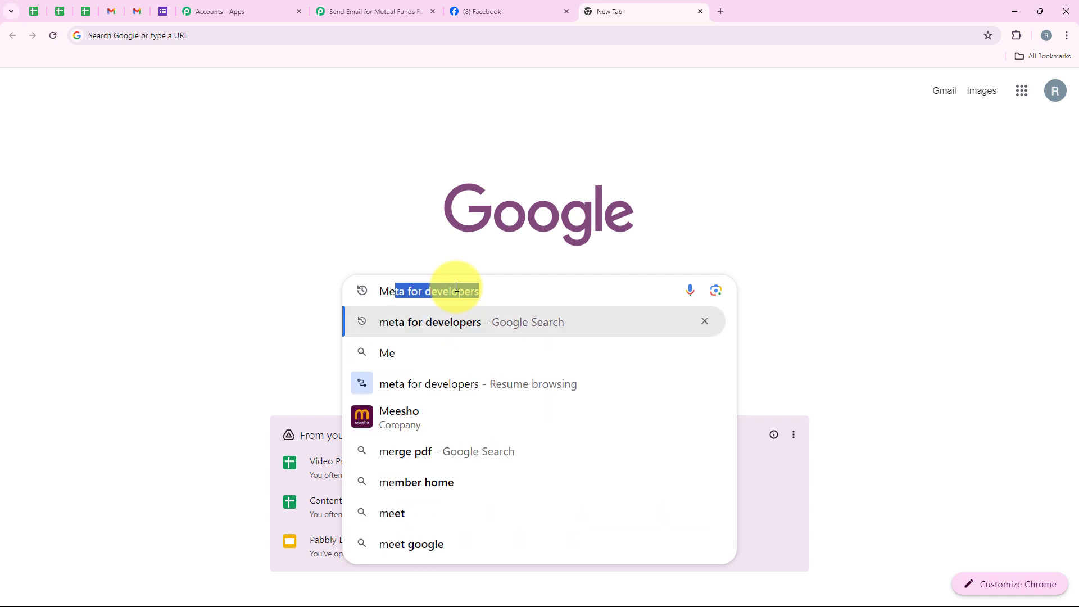
pyautogui.press('Return')
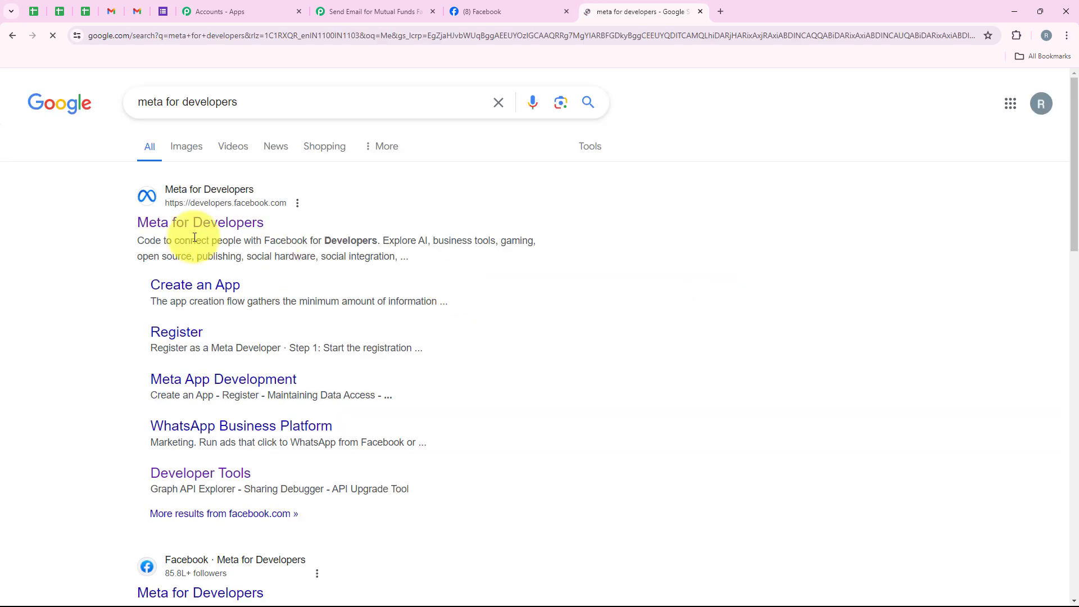
pyautogui.click(191, 225)
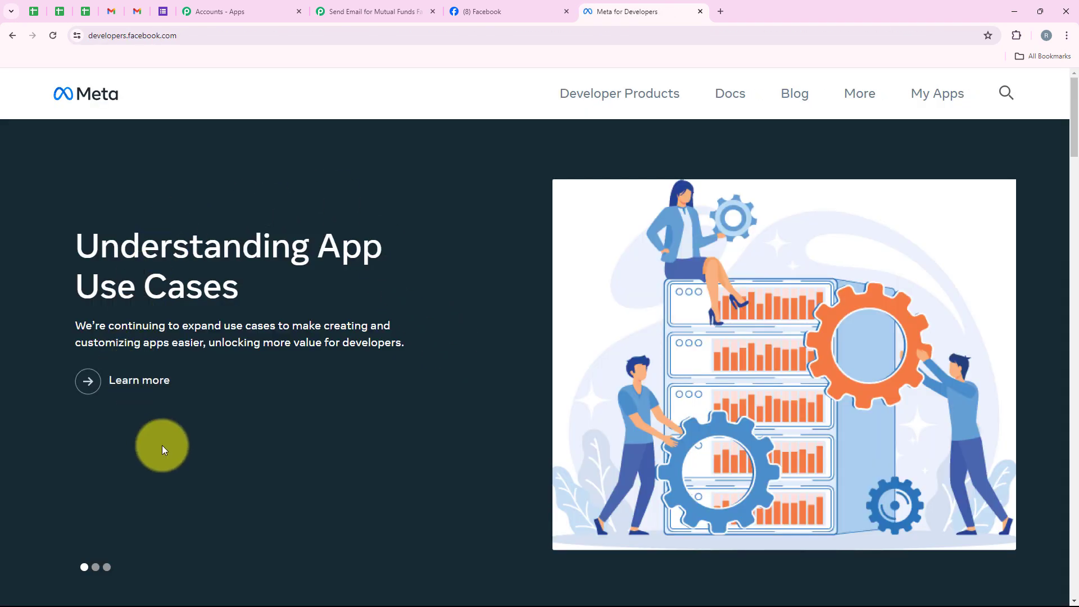
pyautogui.click(855, 96)
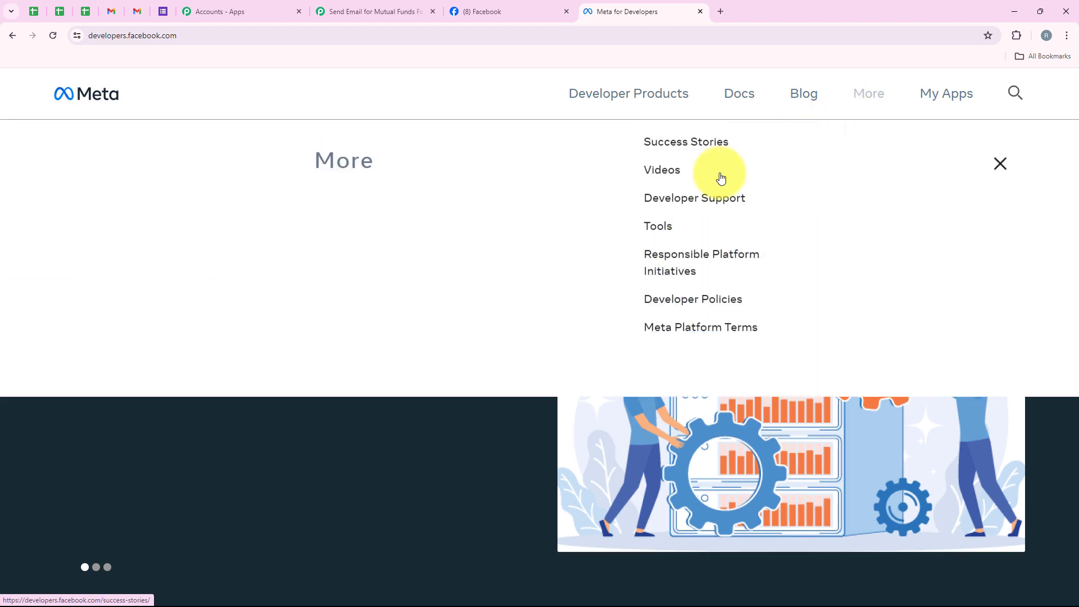
pyautogui.click(622, 249)
pyautogui.scroll(-4, 185, 315)
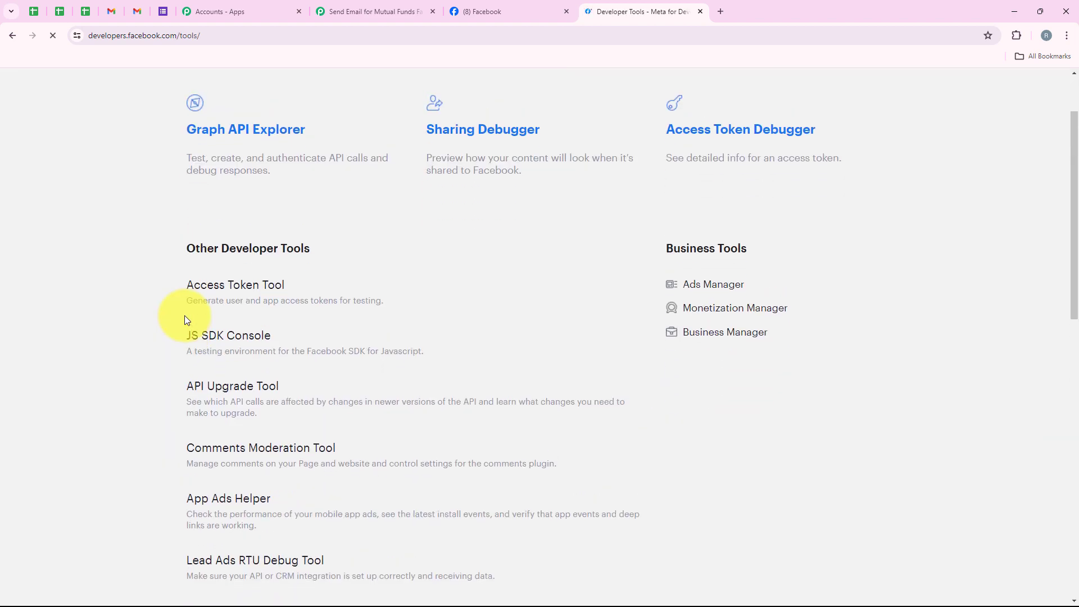
pyautogui.click(205, 431)
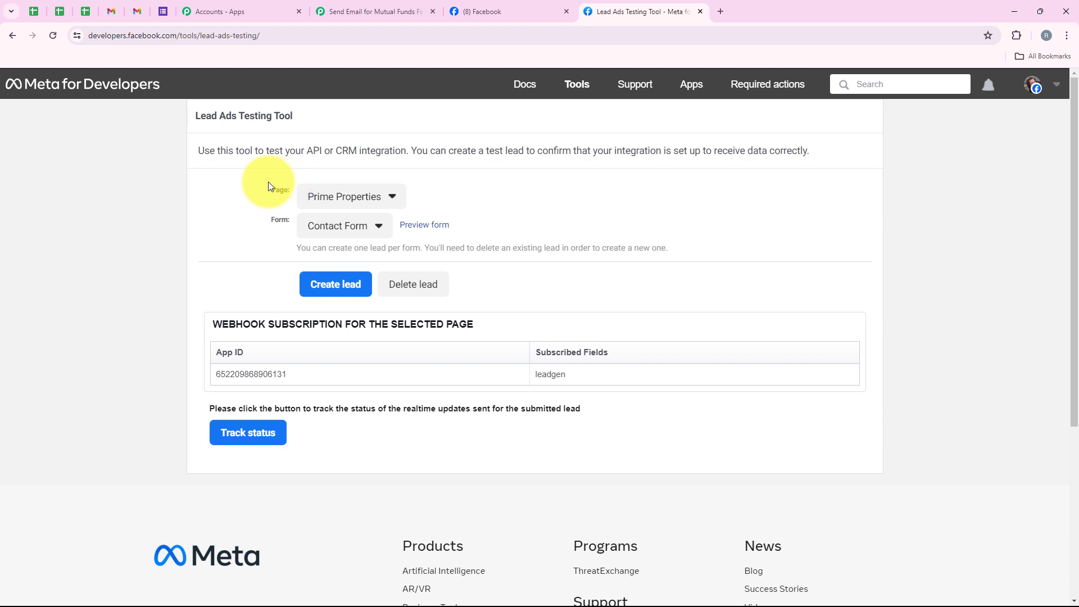
# Set the testing tool's page to InvestWise and its form to Contact Form
pyautogui.moveTo(258, 191); pyautogui.dragTo(289, 194)
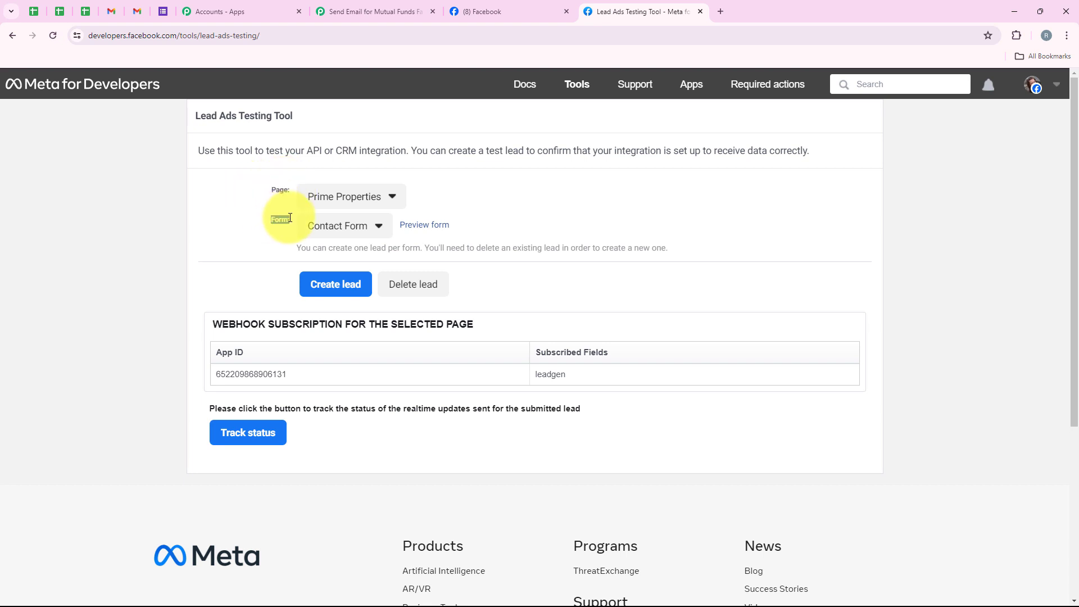
pyautogui.click(337, 197)
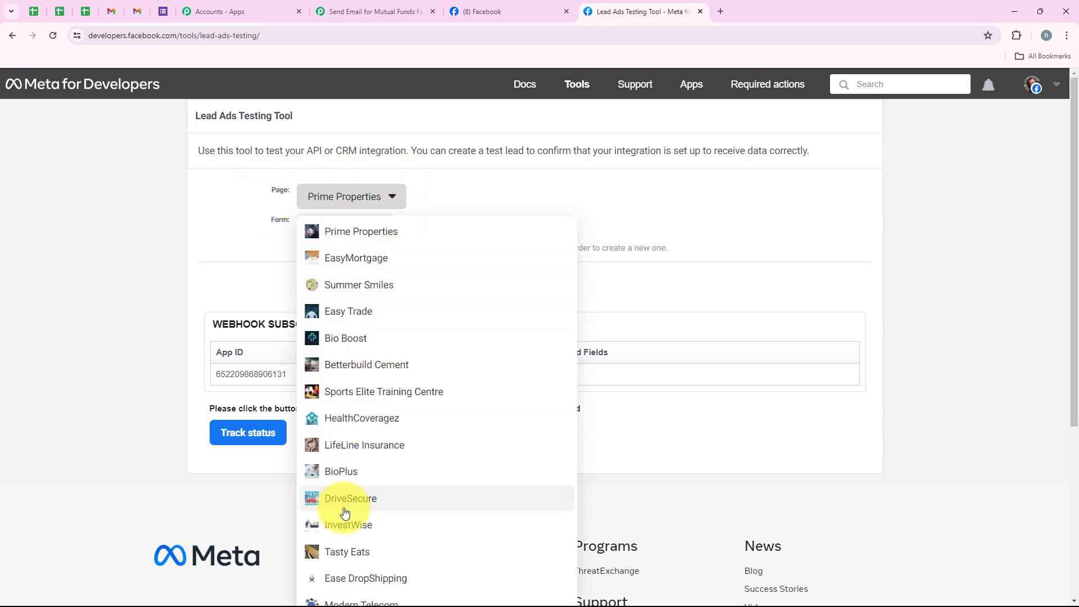
pyautogui.click(390, 525)
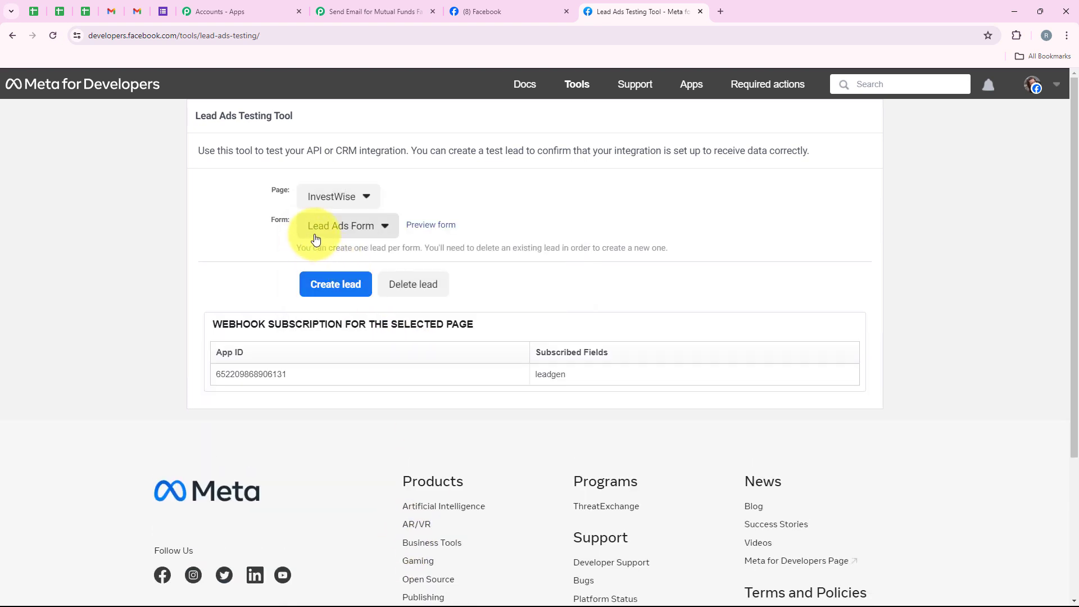
pyautogui.click(332, 225)
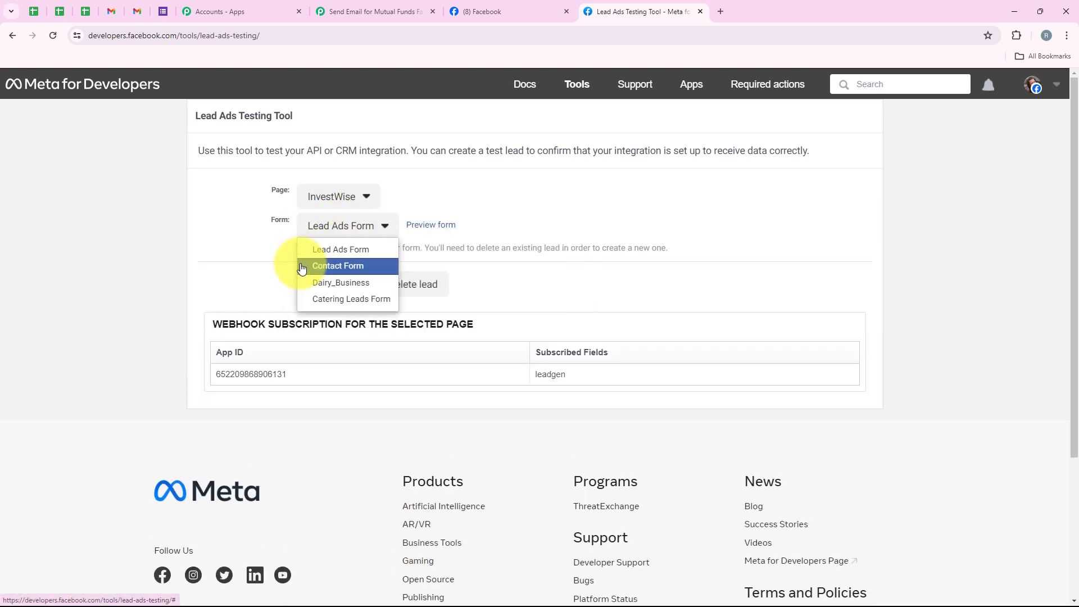
pyautogui.click(338, 266)
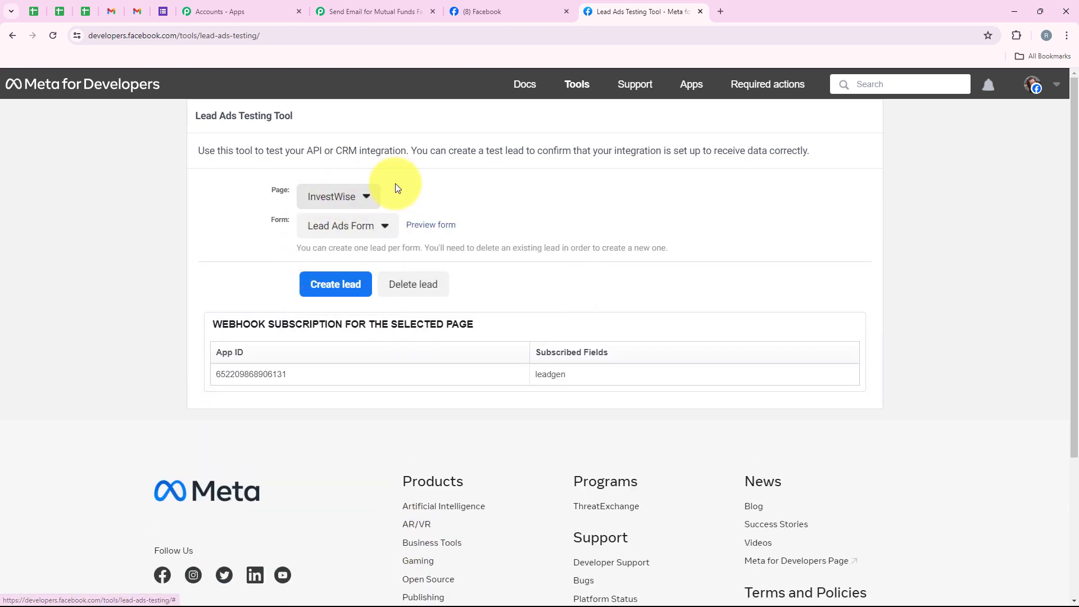
# Open the preview of the contact form and read its heading and greeting text
pyautogui.click(432, 227)
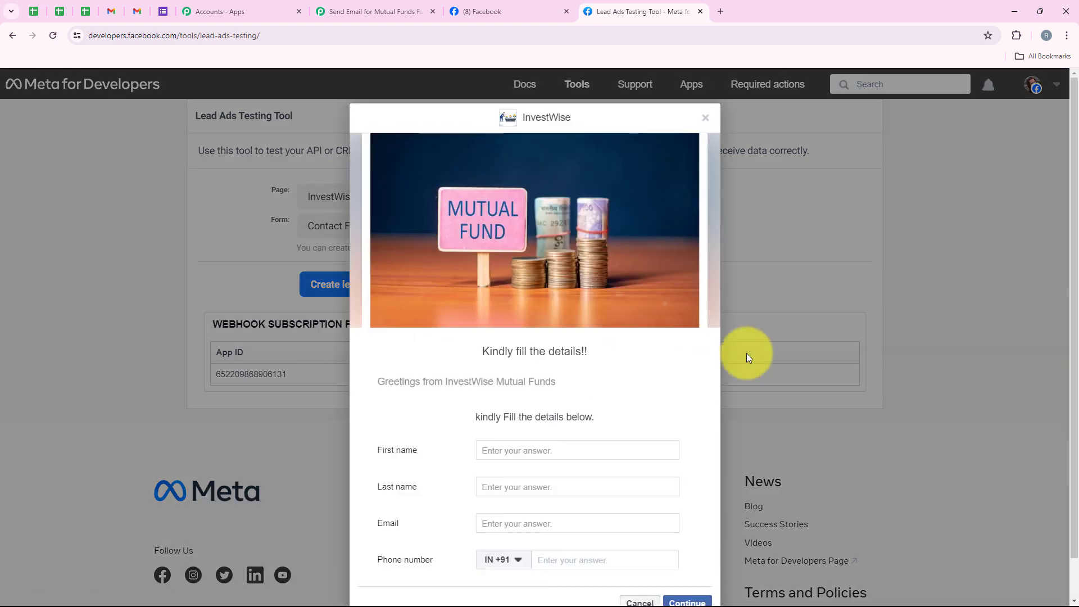
pyautogui.moveTo(482, 351); pyautogui.dragTo(589, 350)
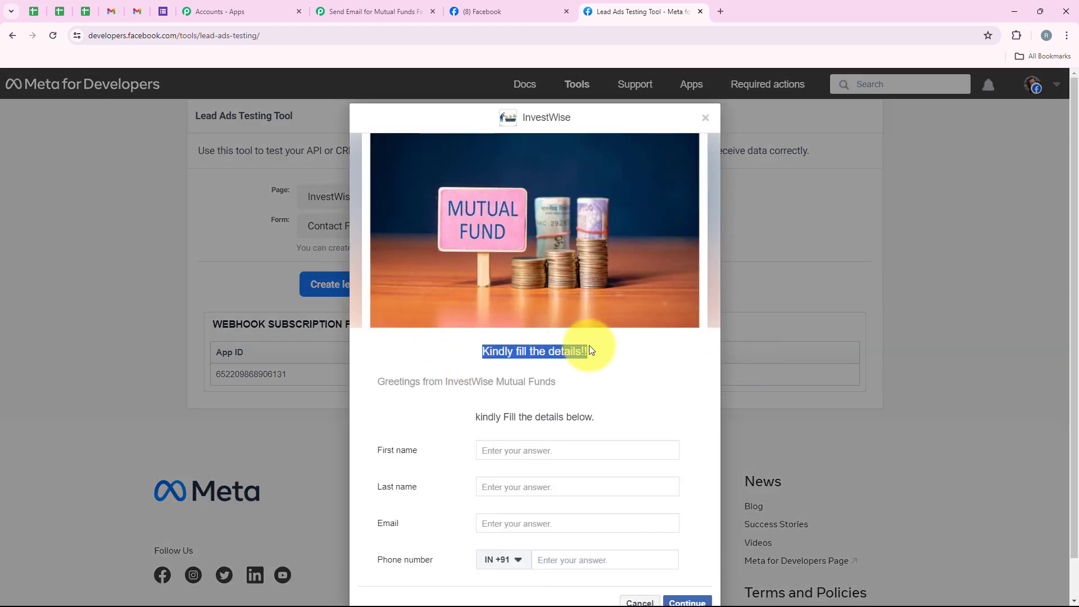
pyautogui.moveTo(373, 376); pyautogui.dragTo(564, 386)
pyautogui.click(414, 407)
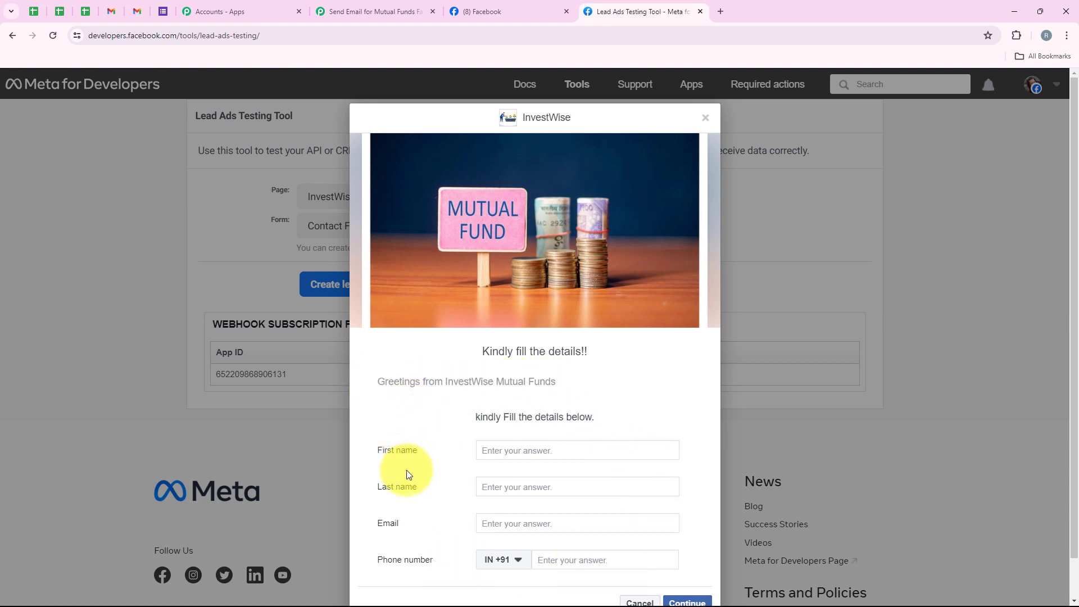
# Fill in the test lead's first name, last name, email and phone number
pyautogui.click(504, 453)
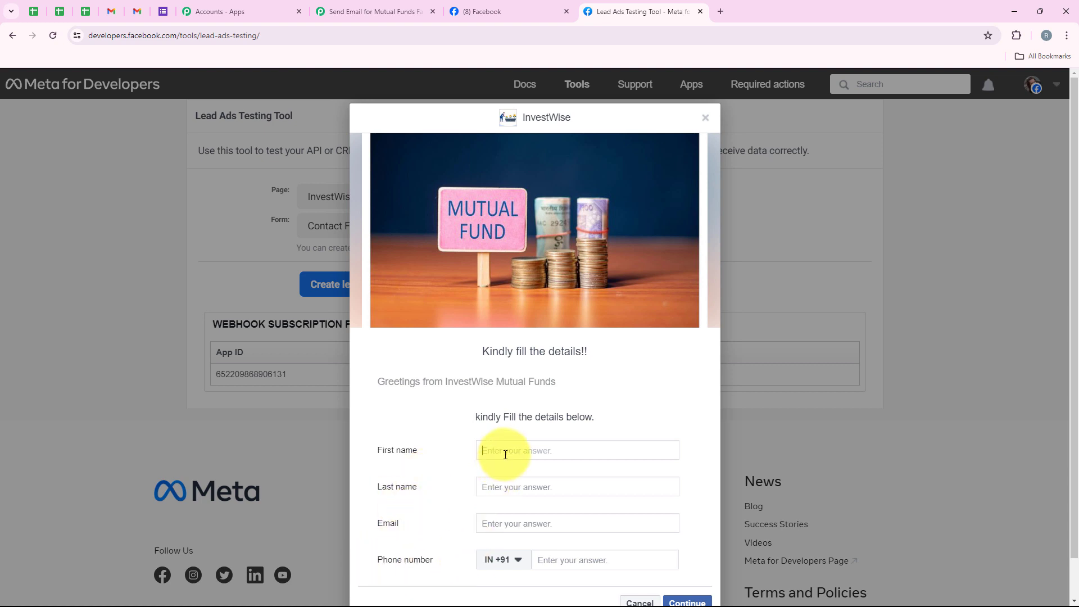
pyautogui.write('Demo')
pyautogui.click(499, 487)
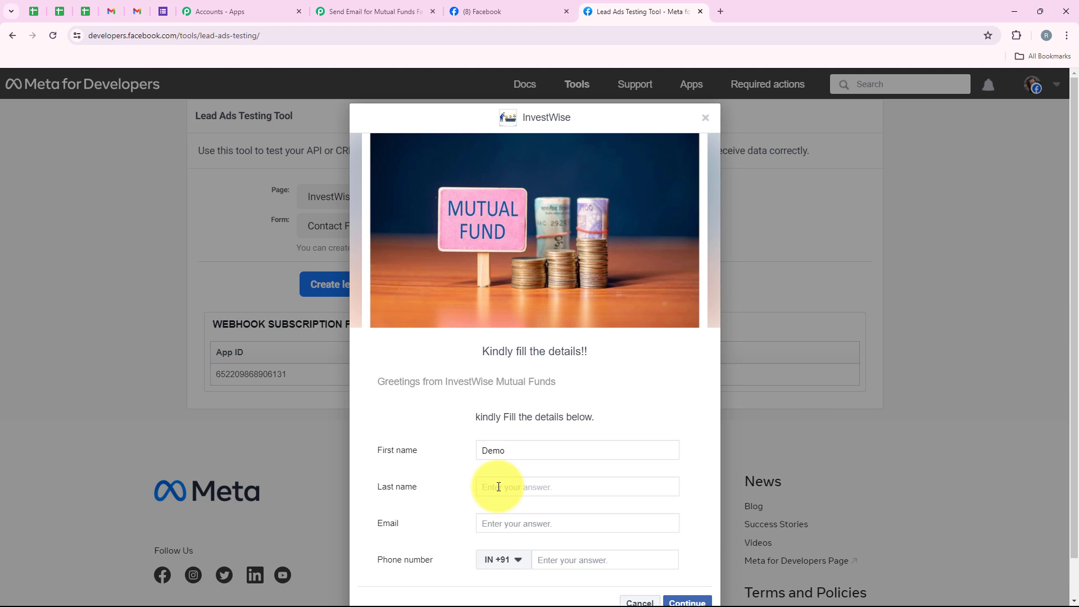
pyautogui.write('User')
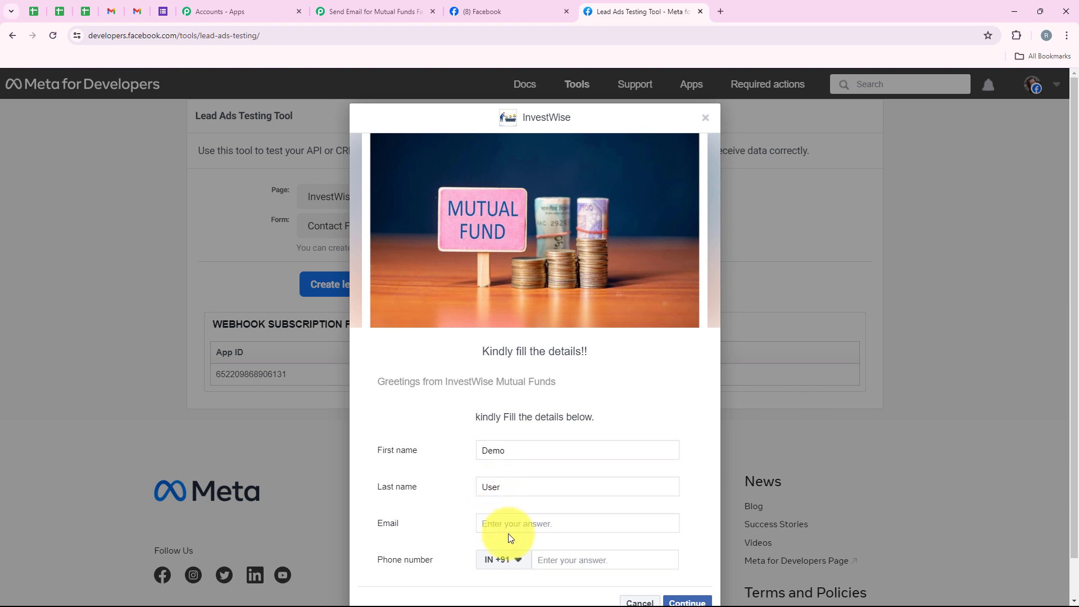
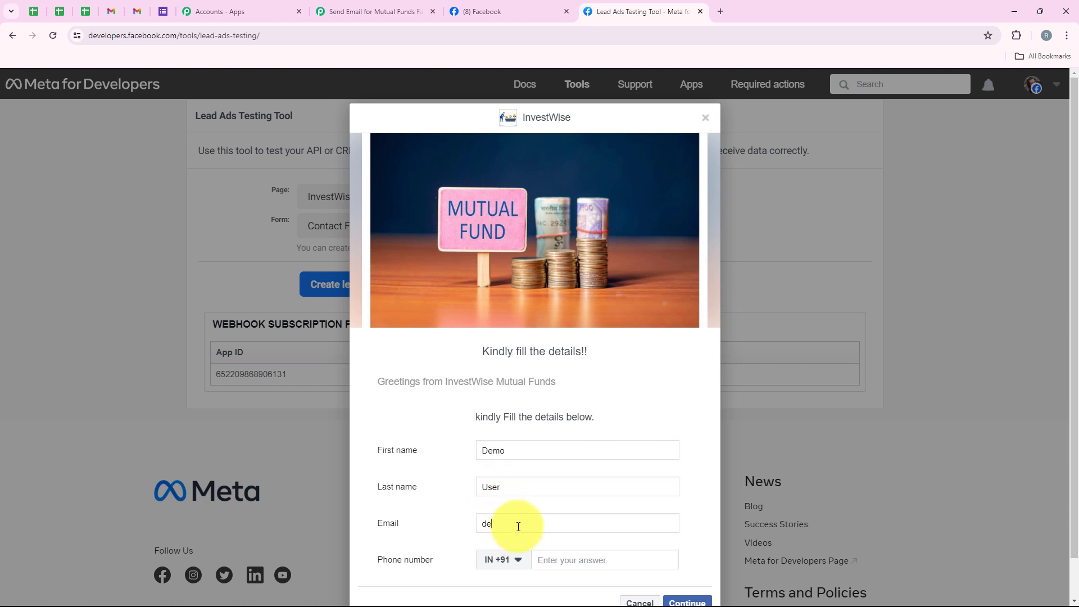
pyautogui.click(611, 557)
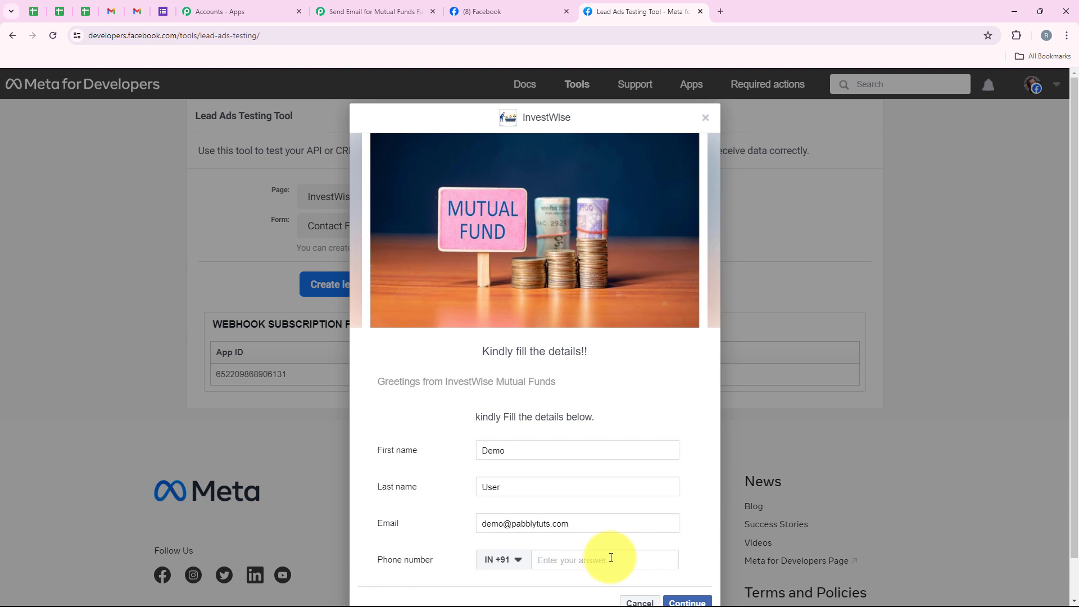
pyautogui.write('99999 99999')
# Submit the test lead, close the form preview and check the submission status
pyautogui.scroll(-1, 634, 509)
pyautogui.click(686, 561)
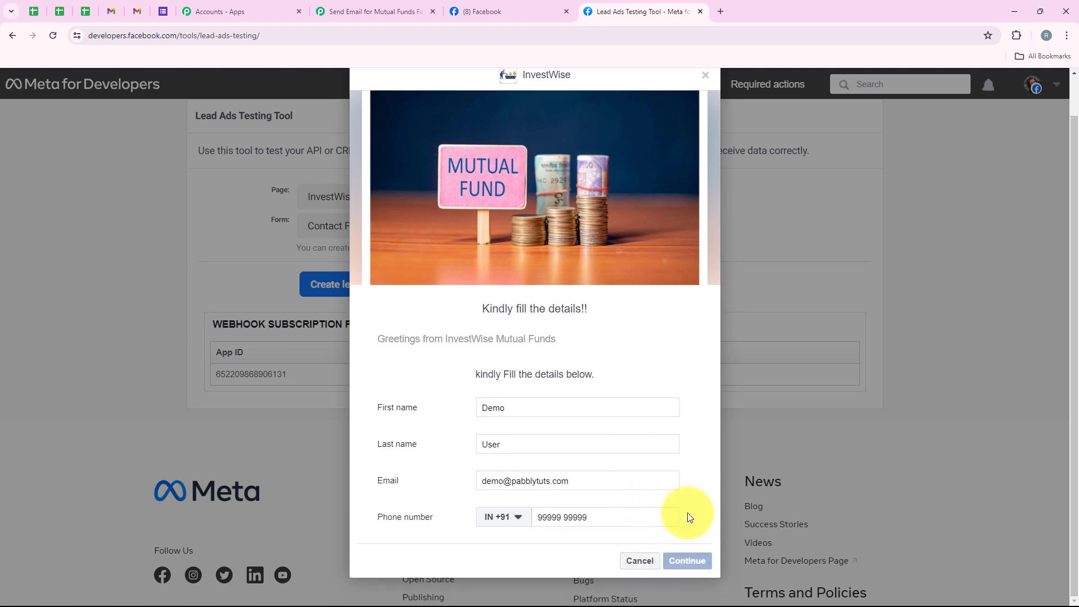
pyautogui.click(692, 442)
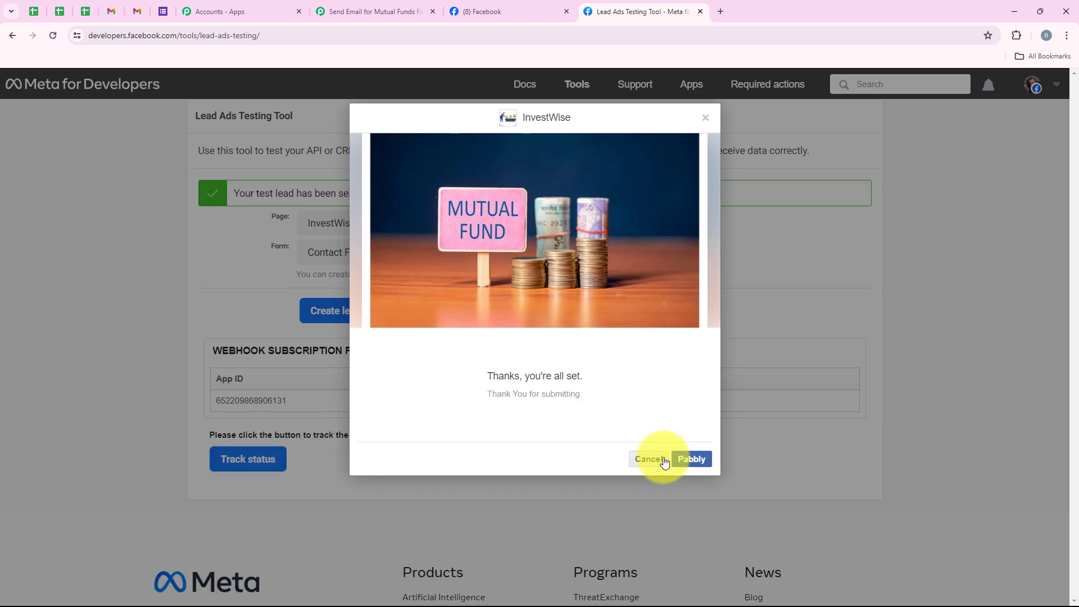
pyautogui.click(664, 460)
pyautogui.moveTo(233, 196); pyautogui.dragTo(360, 197)
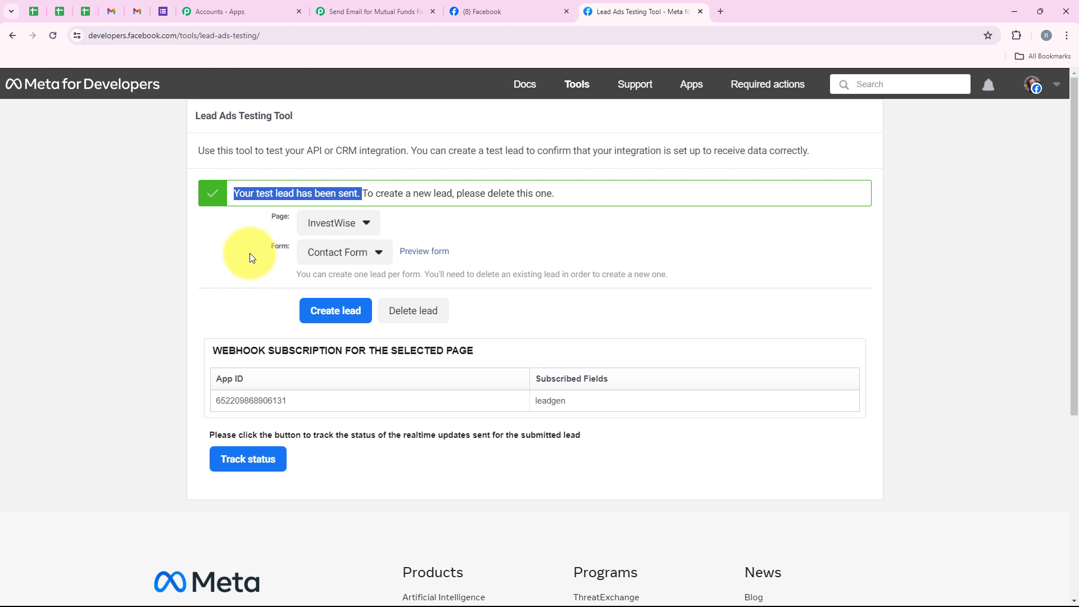
# Return to the Pabbly Connect workflow and check the lead details in the trigger's received response
pyautogui.click(346, 4)
pyautogui.scroll(-1, 534, 244)
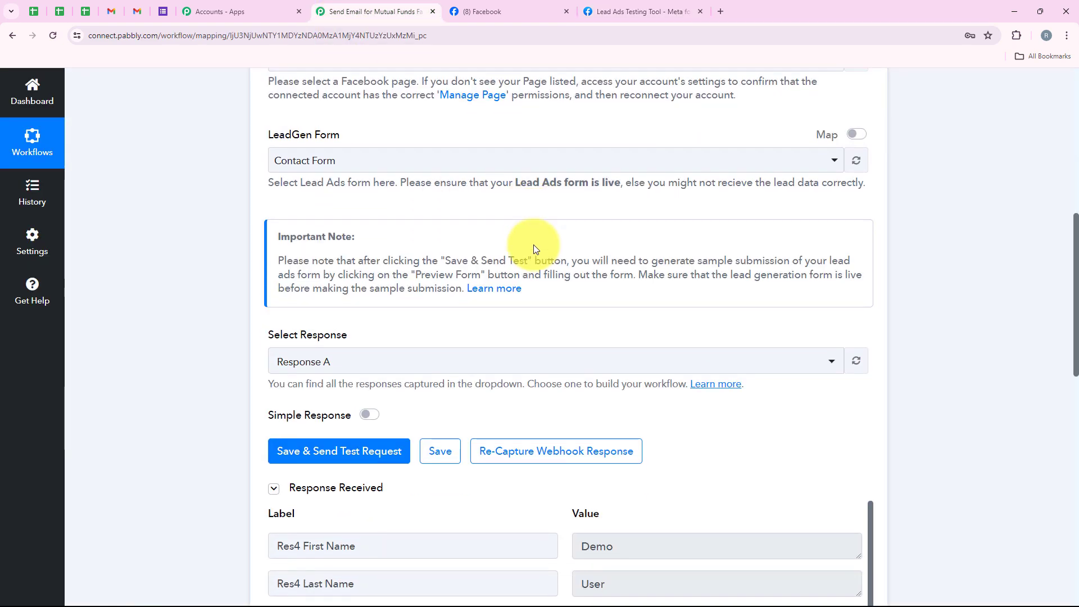
pyautogui.scroll(-4, 534, 244)
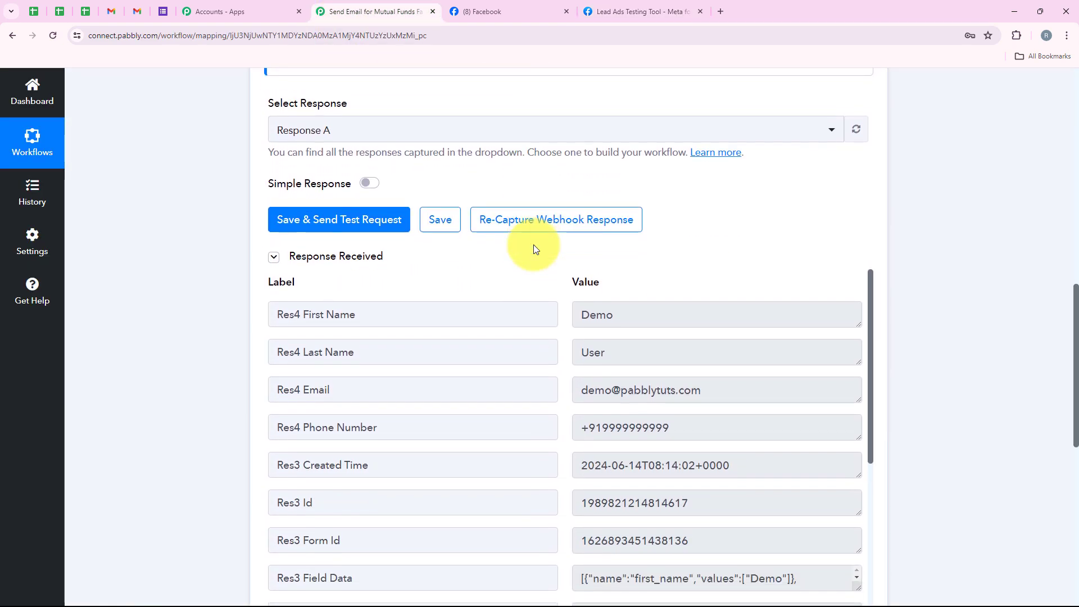
pyautogui.scroll(-1, 534, 249)
pyautogui.doubleClick(630, 252)
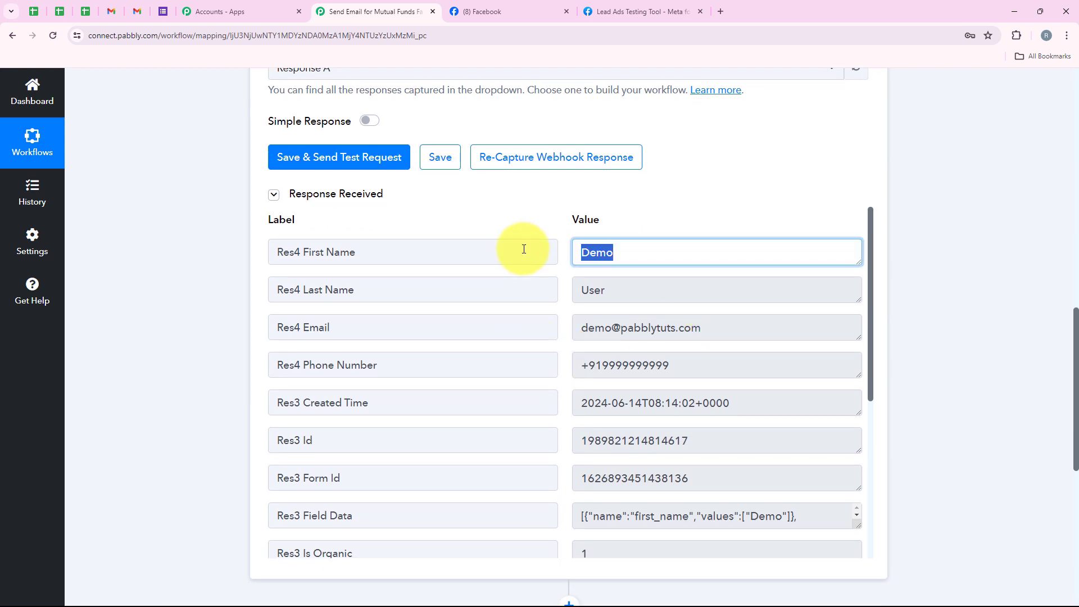
# Review the captured lead's last name, email and phone number, and collapse the Facebook Lead Ads trigger step
pyautogui.click(673, 293)
pyautogui.click(800, 329)
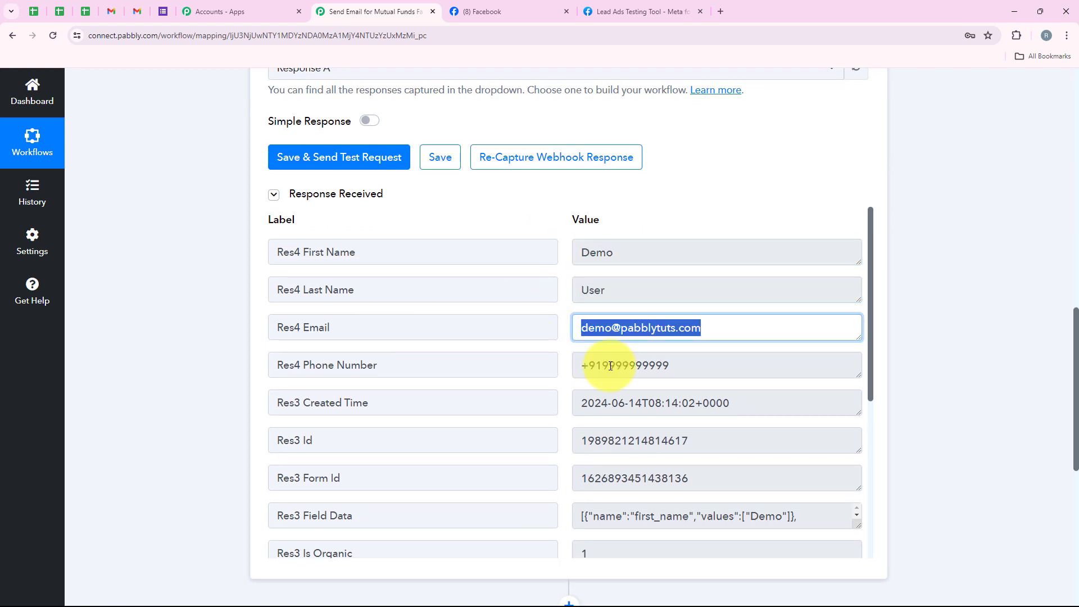
pyautogui.click(784, 374)
pyautogui.middleClick(171, 388)
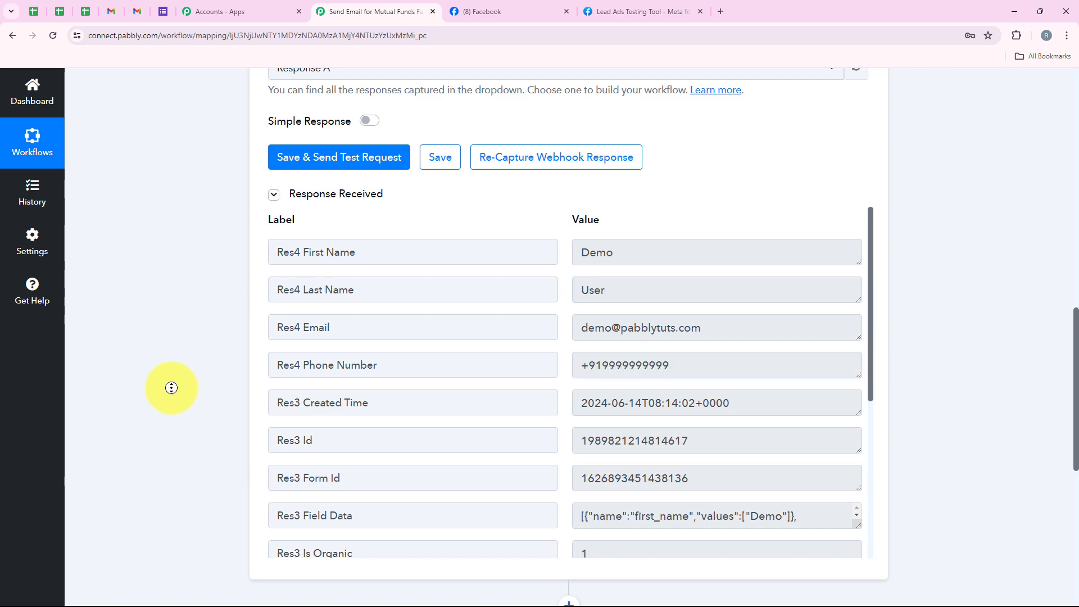
pyautogui.scroll(15, 171, 388)
pyautogui.middleClick(208, 220)
pyautogui.click(582, 306)
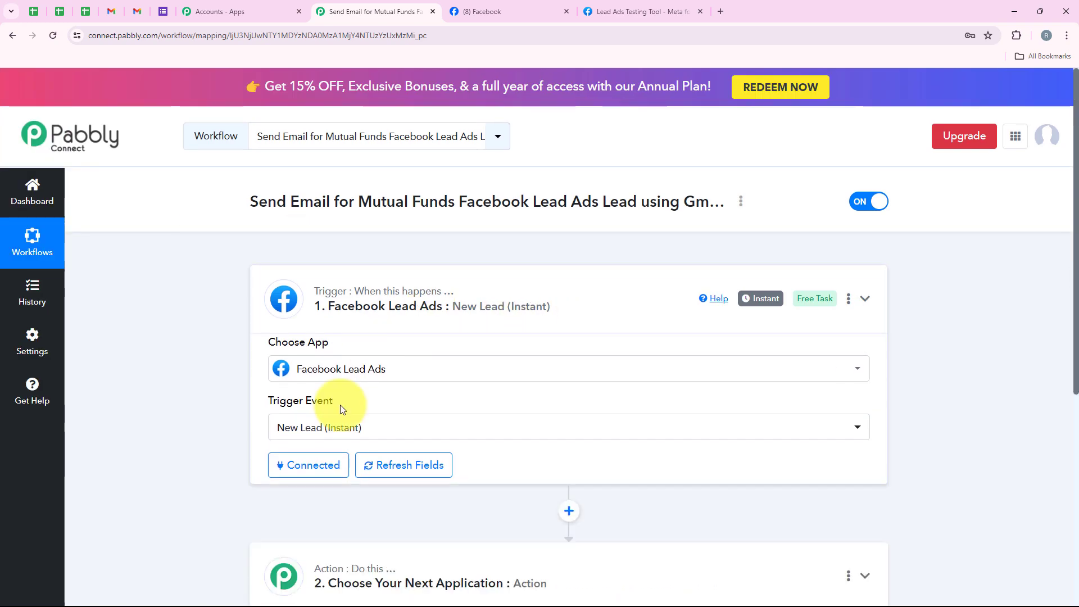
# Search the apps for Gmail and choose it as the application for the workflow's action step
pyautogui.click(368, 439)
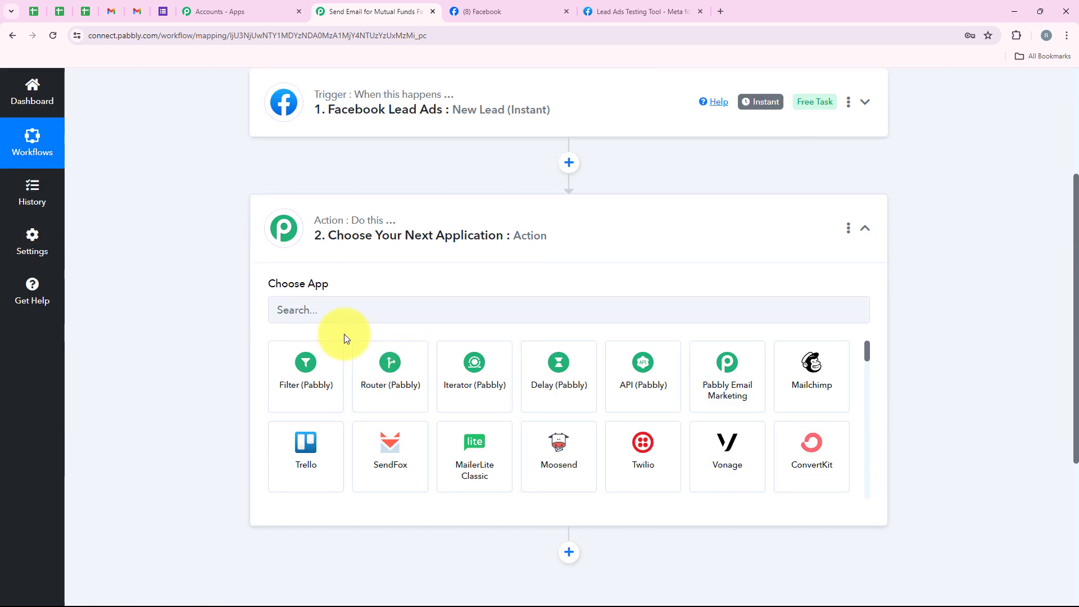
pyautogui.write('Gmail')
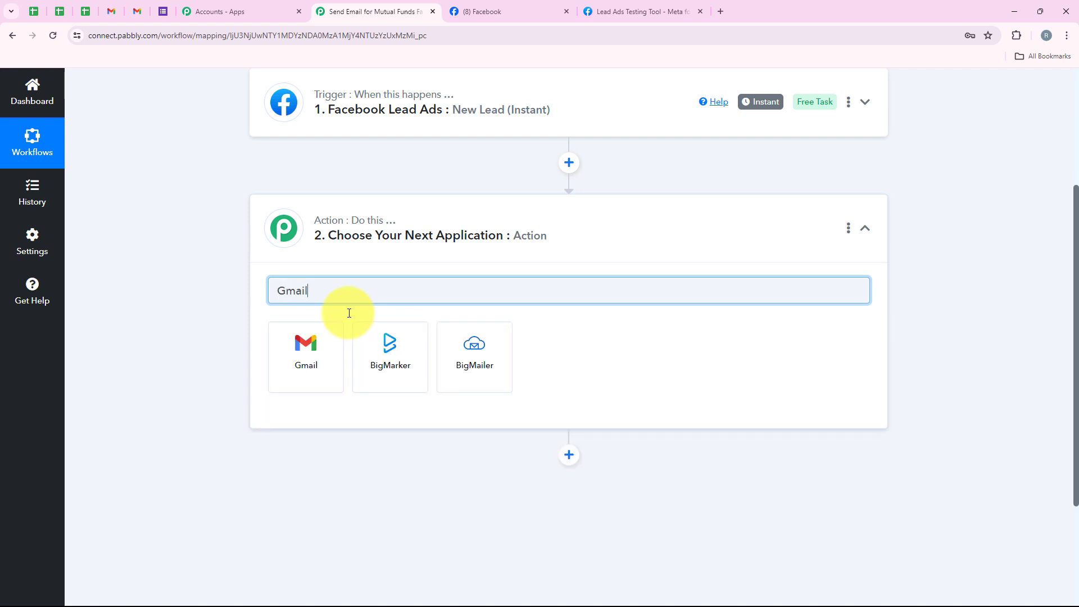
pyautogui.scroll(1, 525, 257)
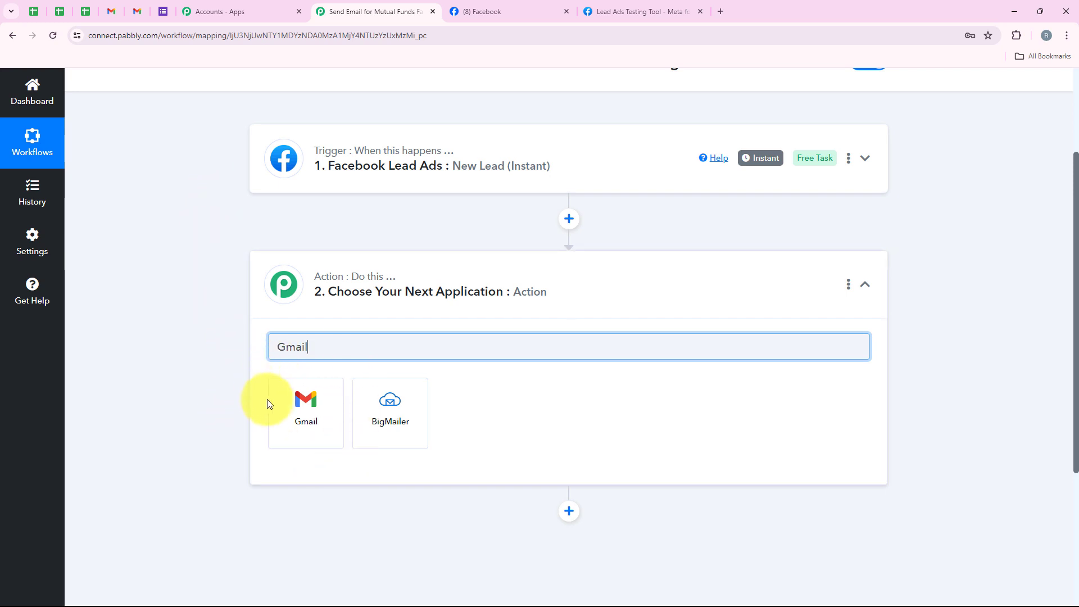
pyautogui.doubleClick(286, 345)
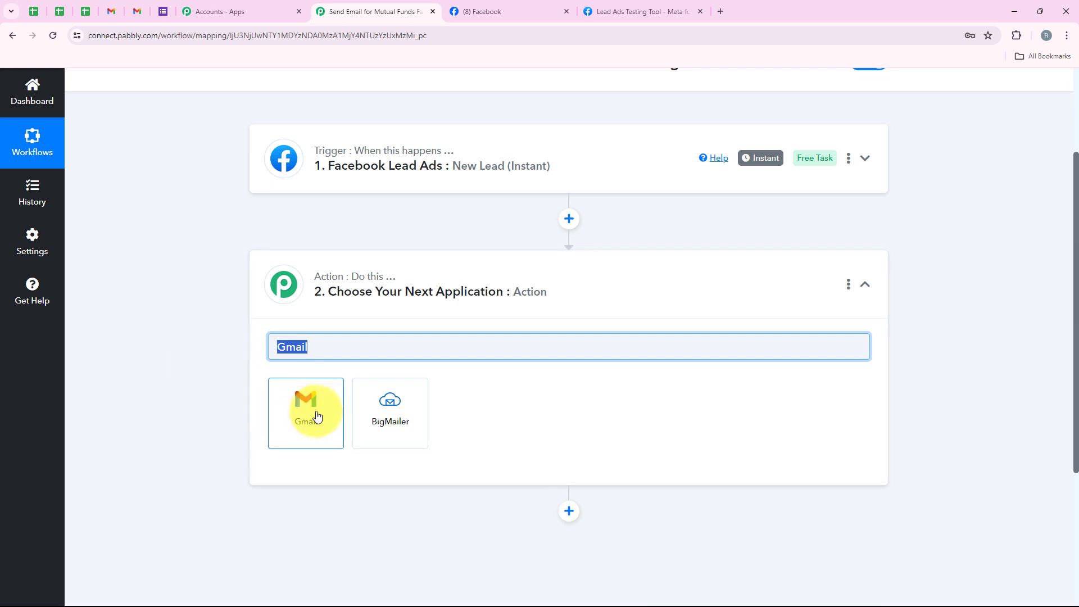
pyautogui.click(318, 416)
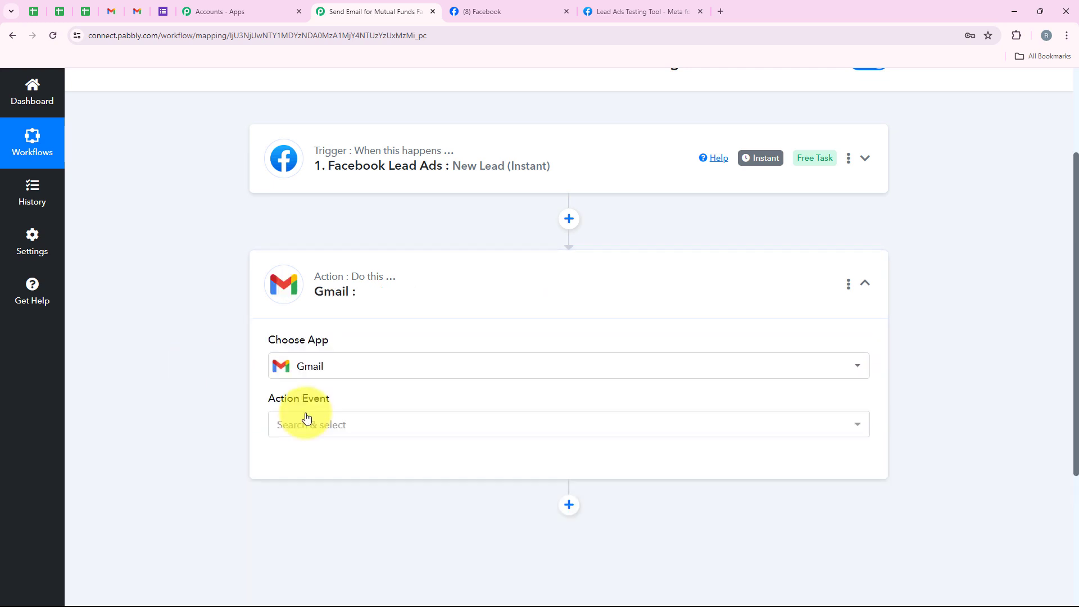
# Set the Gmail step's action event to Send Email (V2)
pyautogui.moveTo(260, 409); pyautogui.dragTo(336, 398)
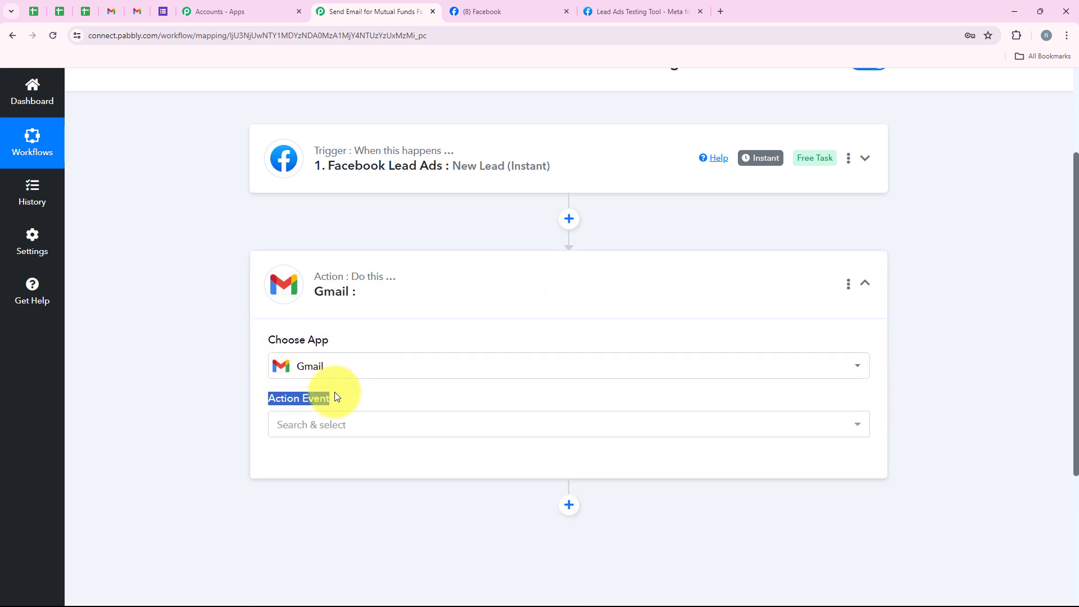
pyautogui.click(302, 423)
pyautogui.scroll(-1, 351, 388)
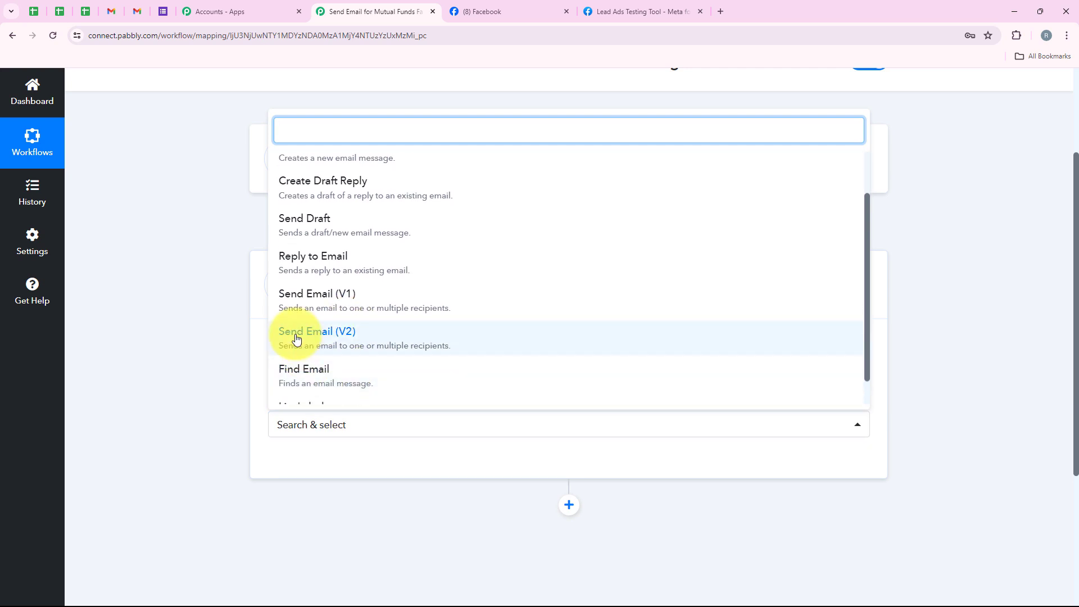
pyautogui.click(419, 337)
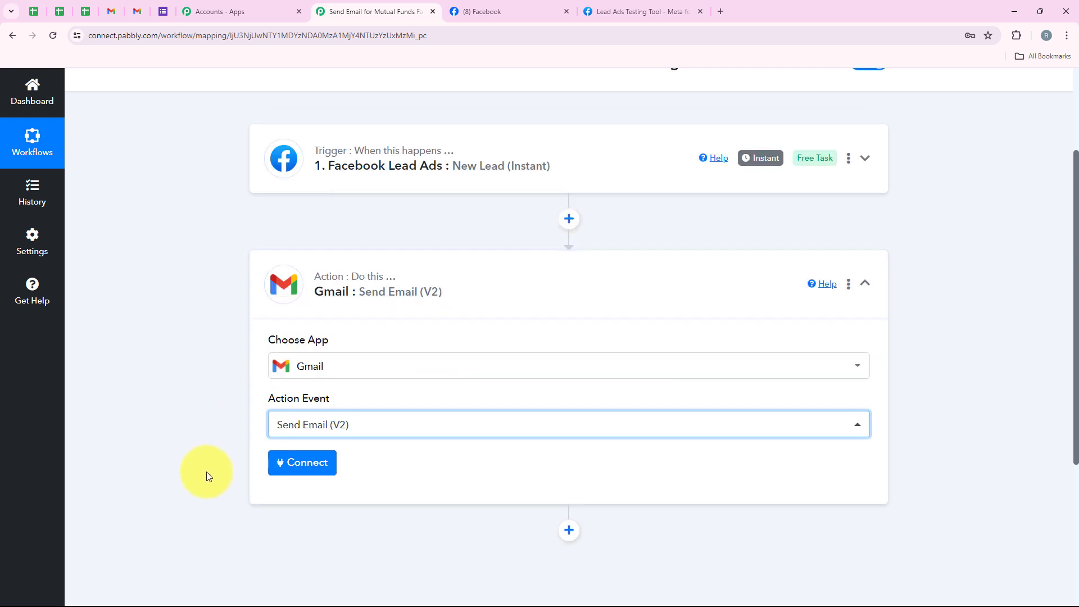
# Add a new Gmail connection to the action step and allow Pabbly Connect access to the Google account
pyautogui.click(291, 474)
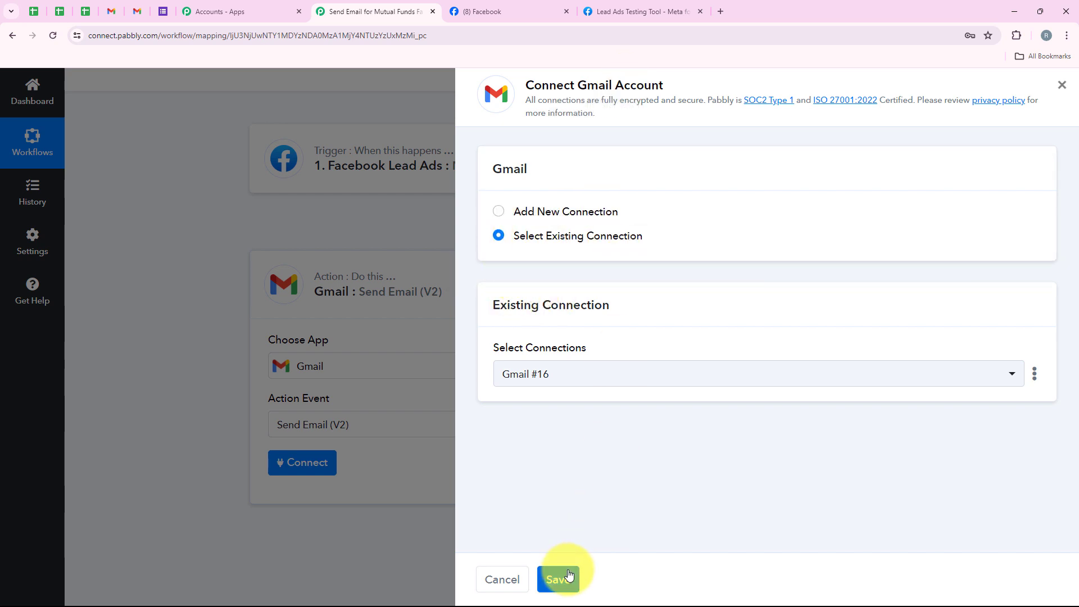
pyautogui.click(570, 209)
pyautogui.click(513, 395)
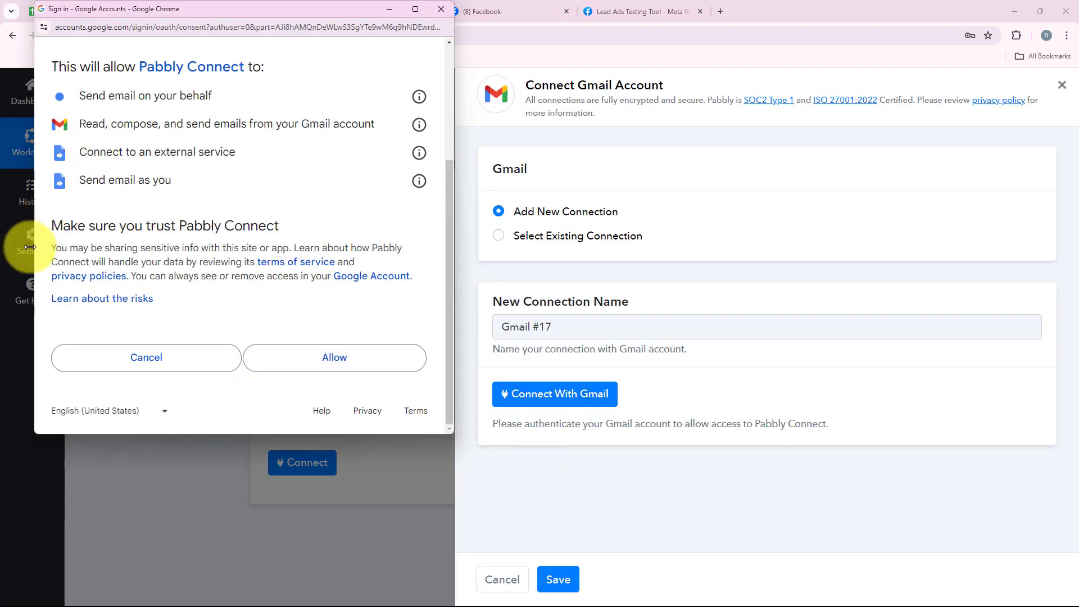
pyautogui.click(284, 366)
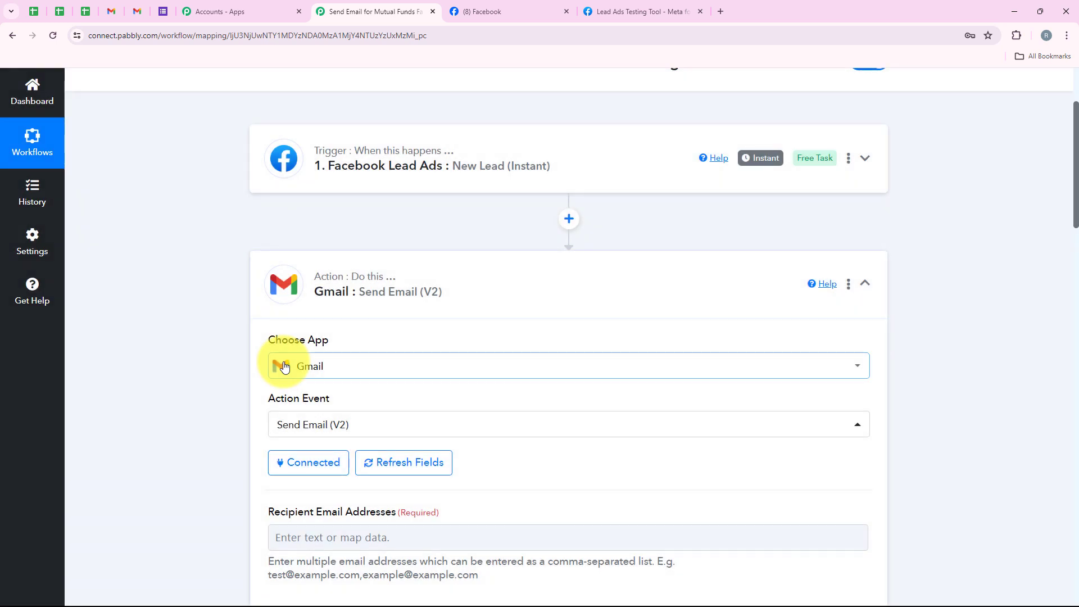
pyautogui.scroll(-3, 284, 366)
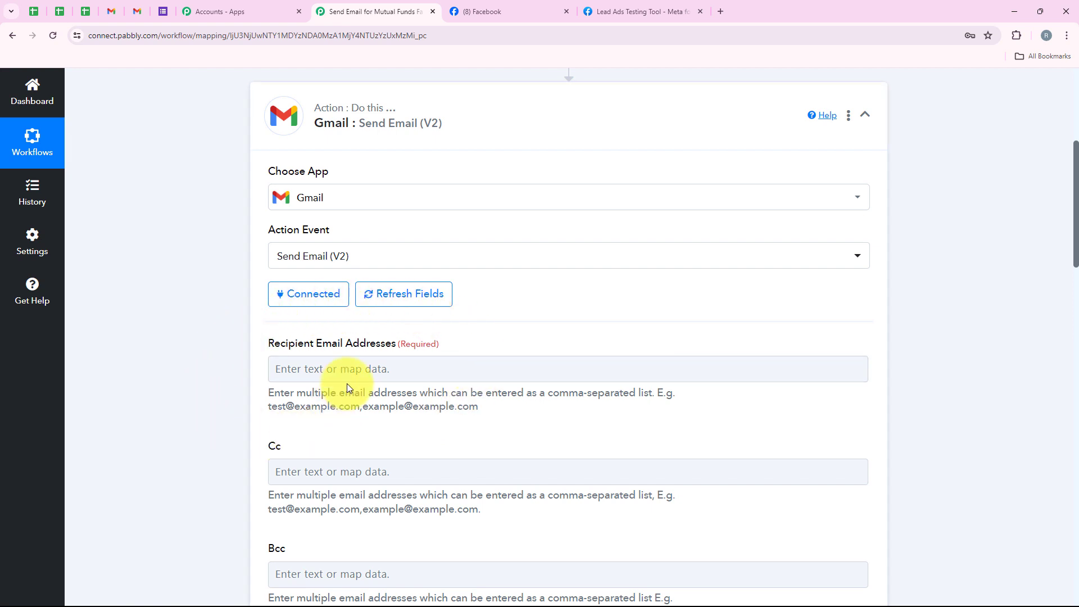
pyautogui.click(319, 368)
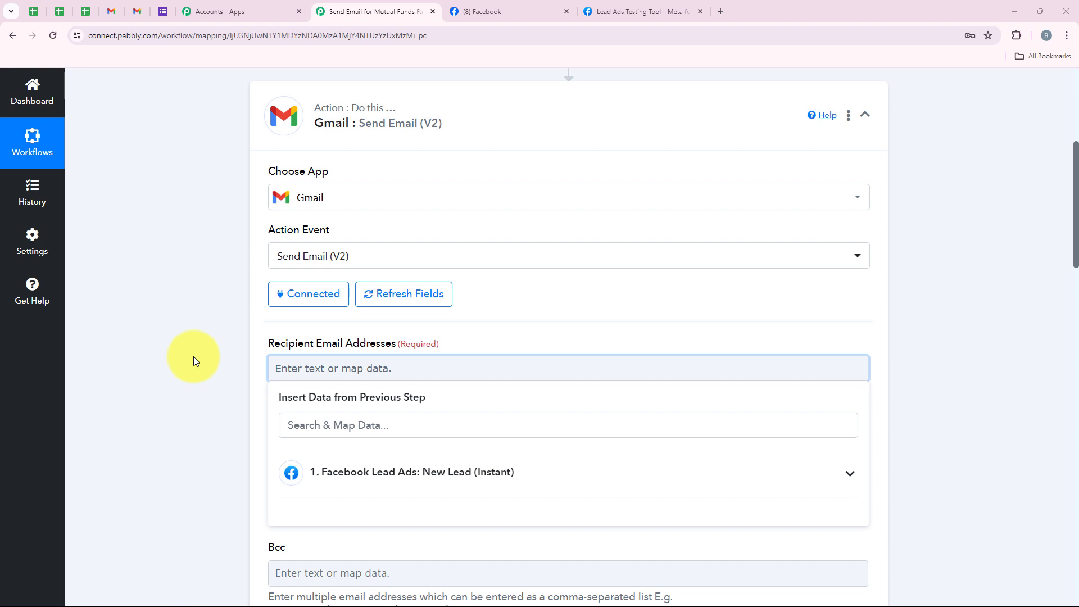
pyautogui.click(200, 389)
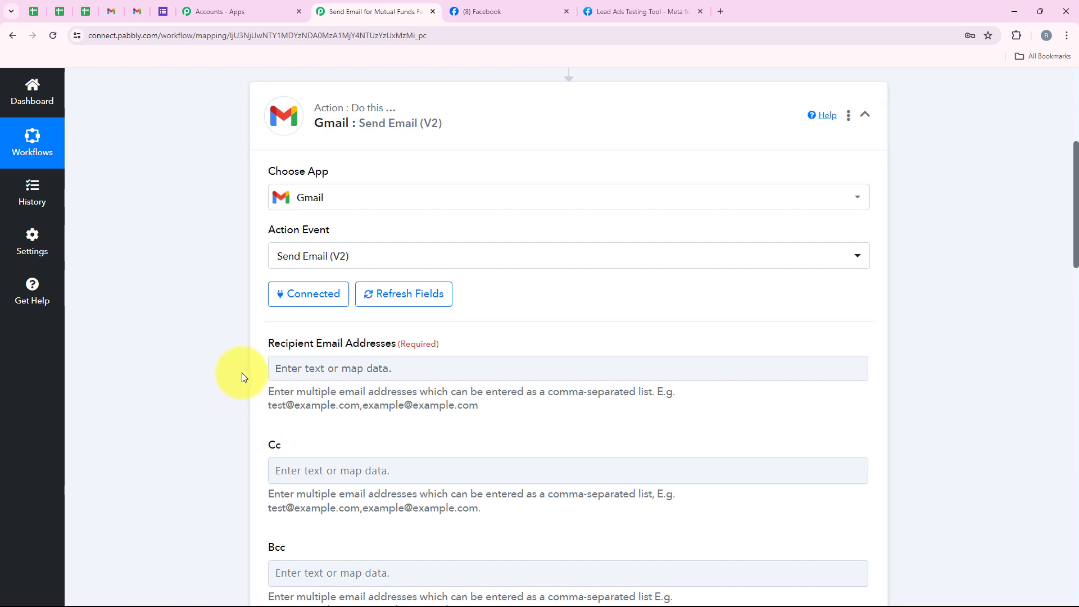
pyautogui.click(284, 366)
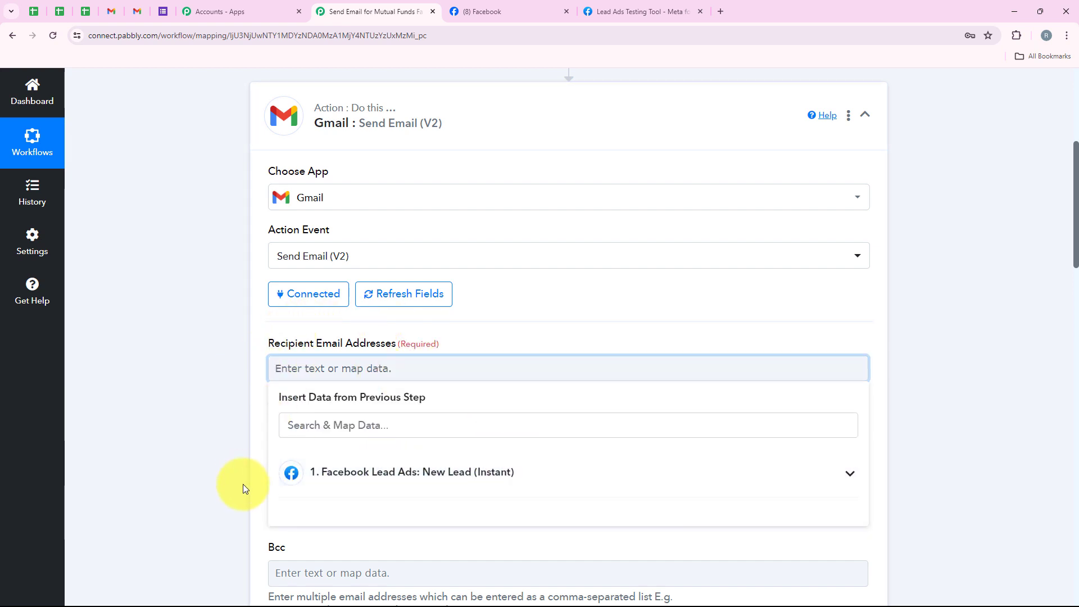
pyautogui.click(227, 444)
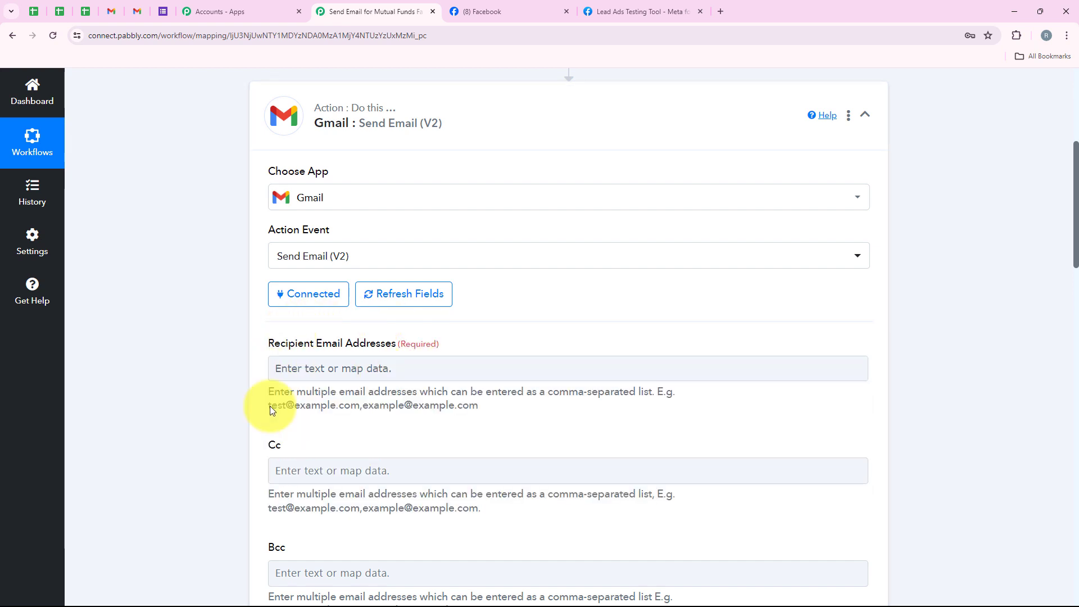
pyautogui.click(333, 369)
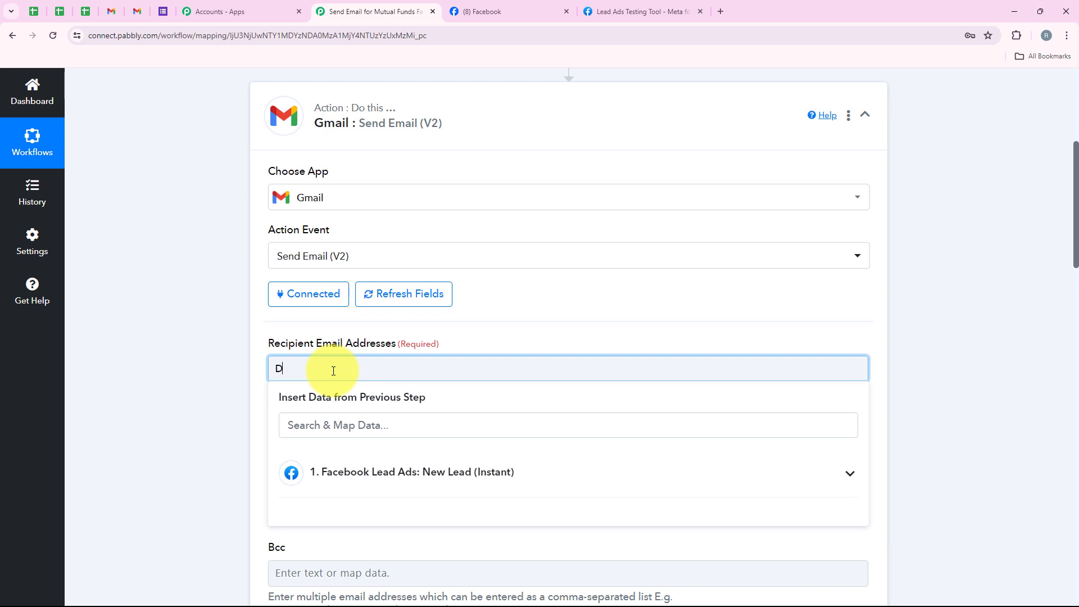
pyautogui.click(230, 407)
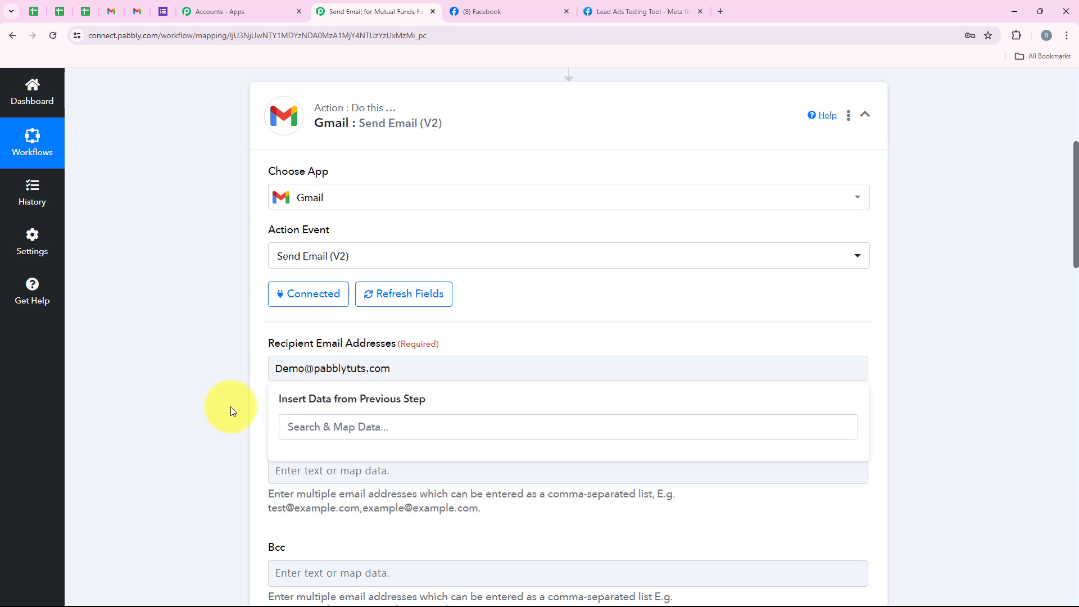
pyautogui.moveTo(396, 368); pyautogui.dragTo(244, 372)
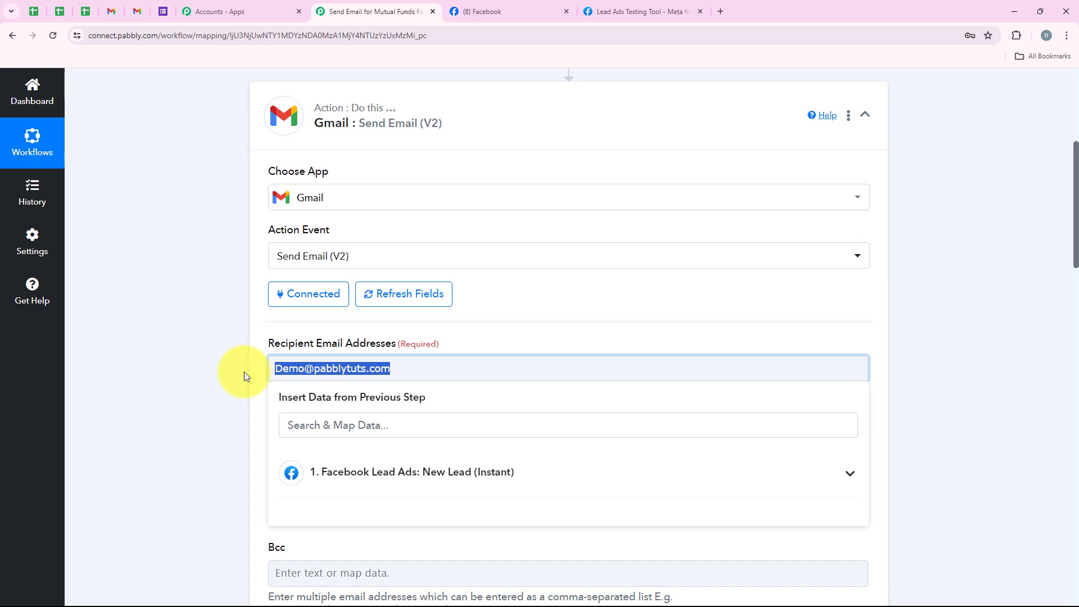
pyautogui.press('BackSpace')
# Map the recipient email address to the Res4 Email value from the Facebook Lead Ads trigger
pyautogui.click(352, 470)
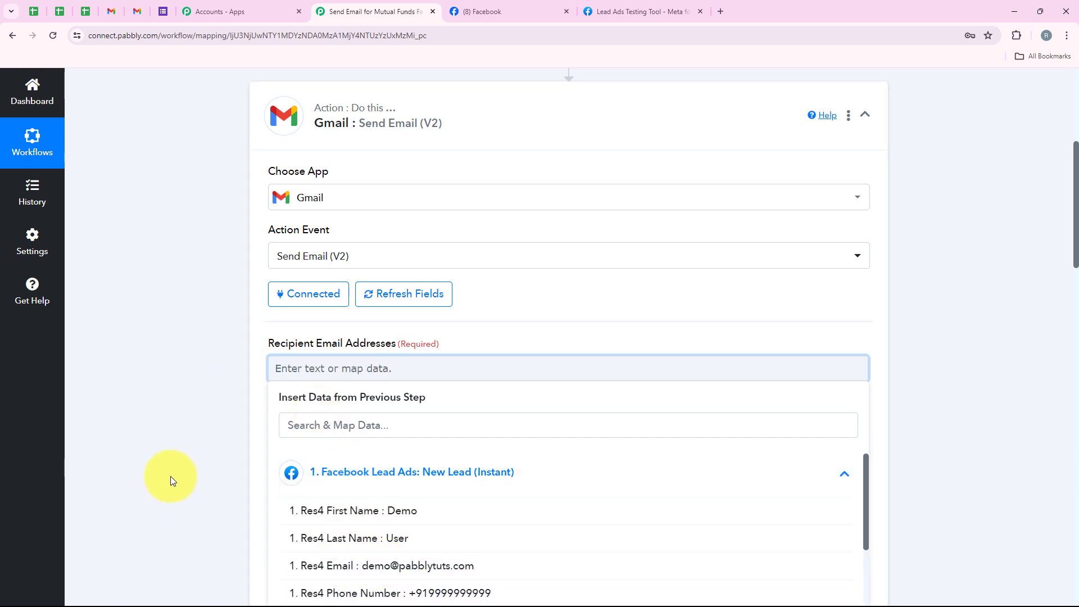
pyautogui.click(207, 417)
pyautogui.click(294, 371)
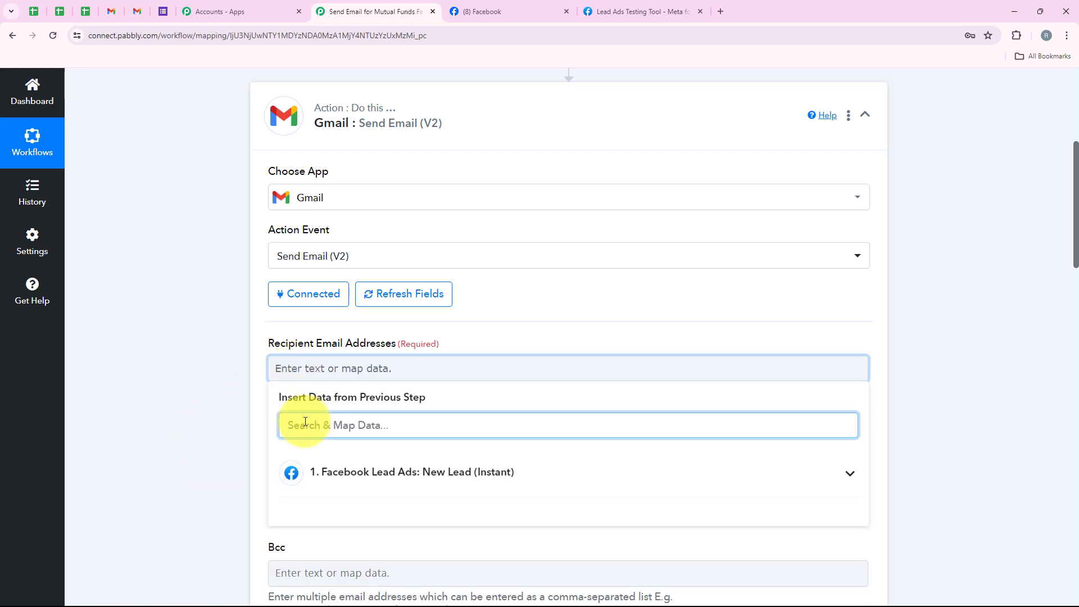
pyautogui.write('Email')
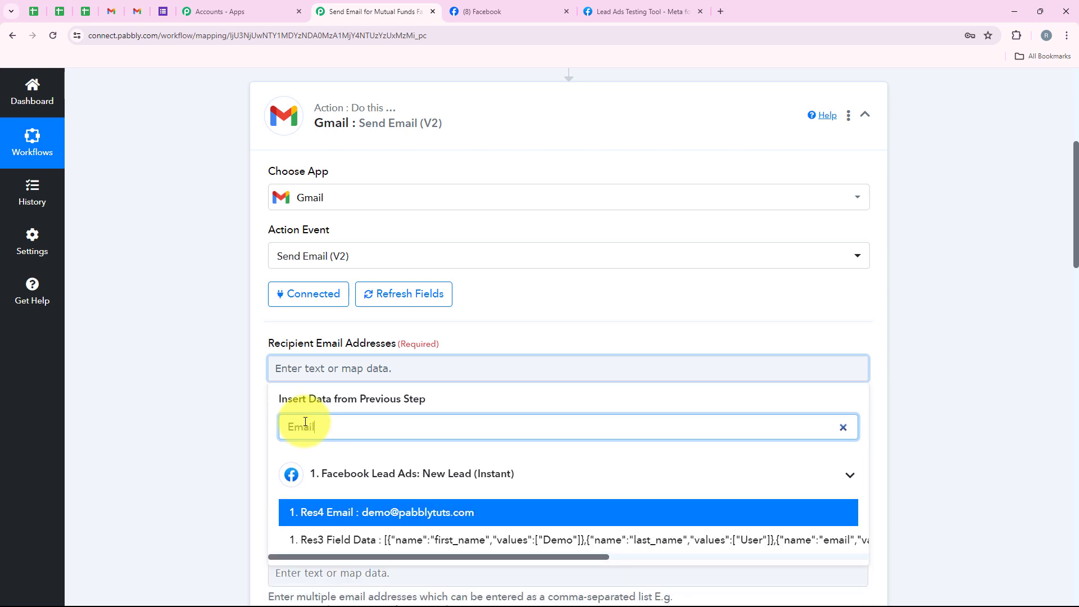
pyautogui.click(319, 512)
pyautogui.click(123, 388)
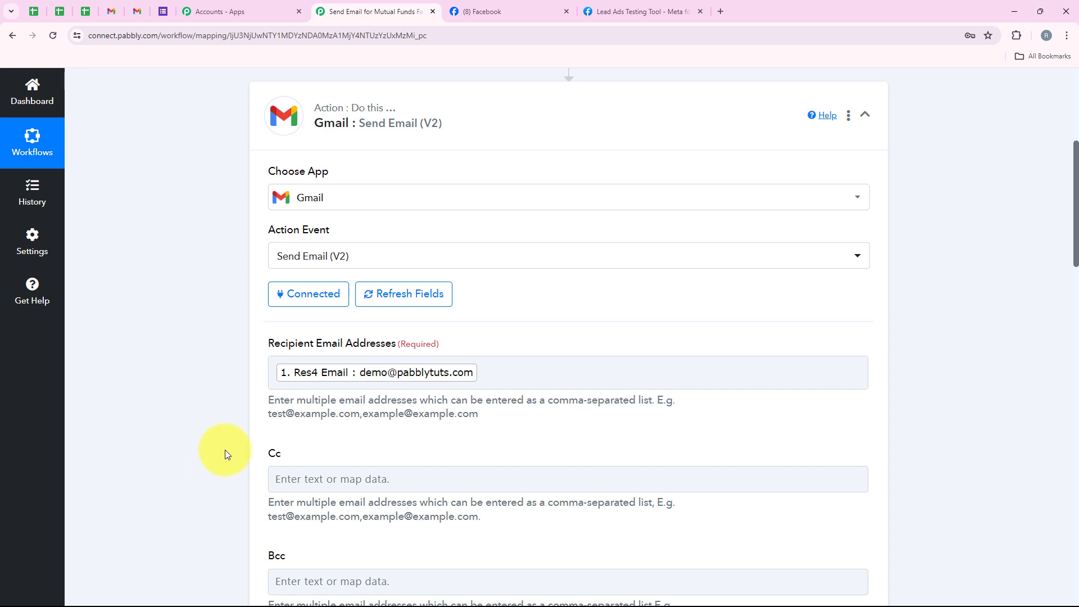
# Leave Cc and Bcc empty and select the connected account's address as the sender email address
pyautogui.moveTo(264, 453); pyautogui.dragTo(286, 450)
pyautogui.moveTo(266, 553); pyautogui.dragTo(305, 559)
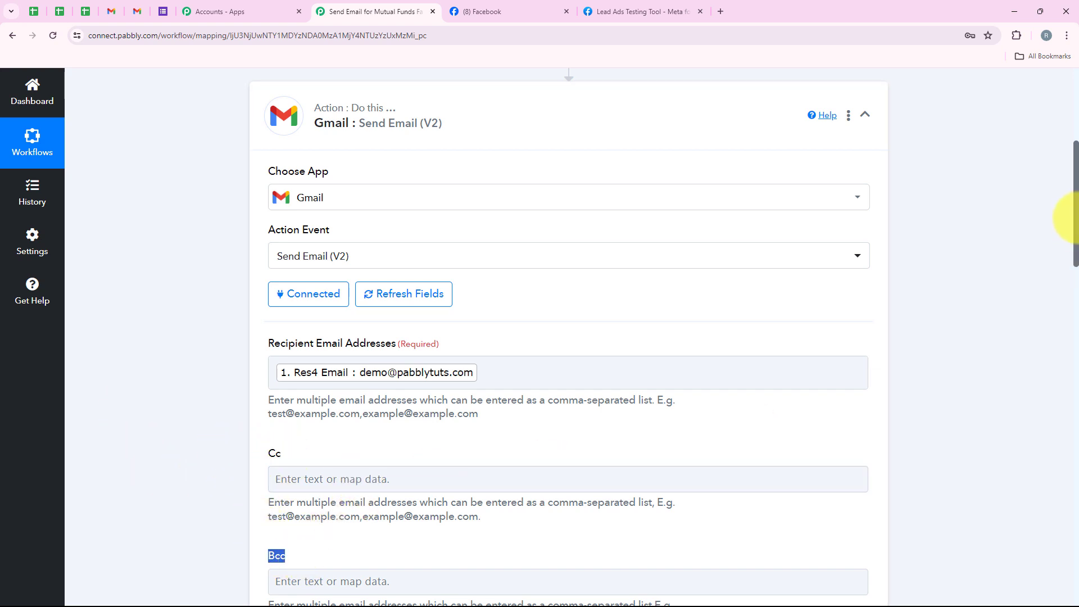
pyautogui.moveTo(1075, 218); pyautogui.dragTo(1075, 225)
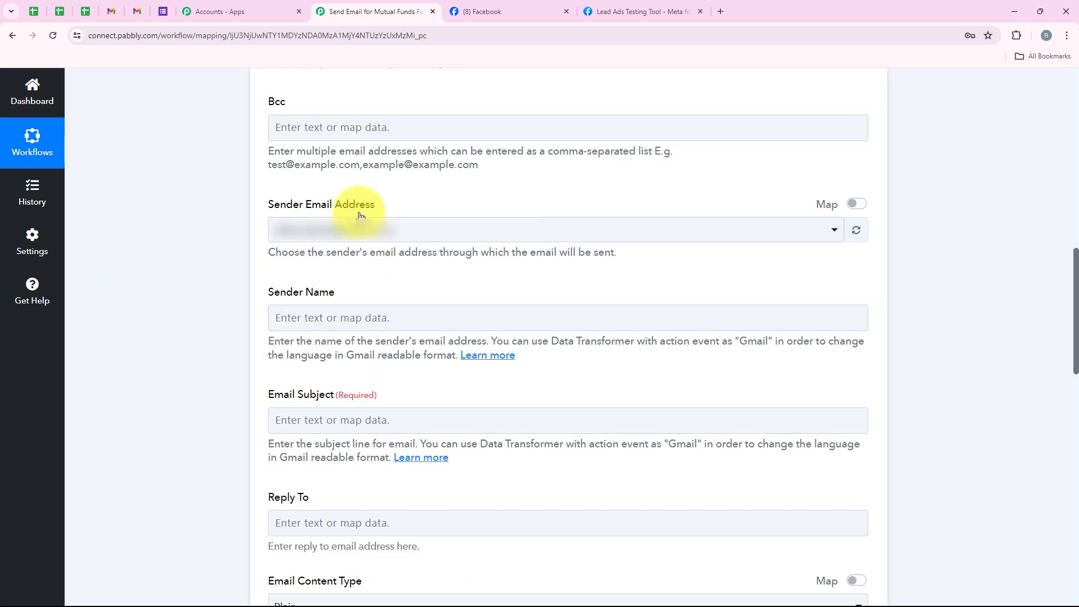
pyautogui.moveTo(323, 207); pyautogui.dragTo(406, 197)
pyautogui.click(406, 199)
pyautogui.click(277, 235)
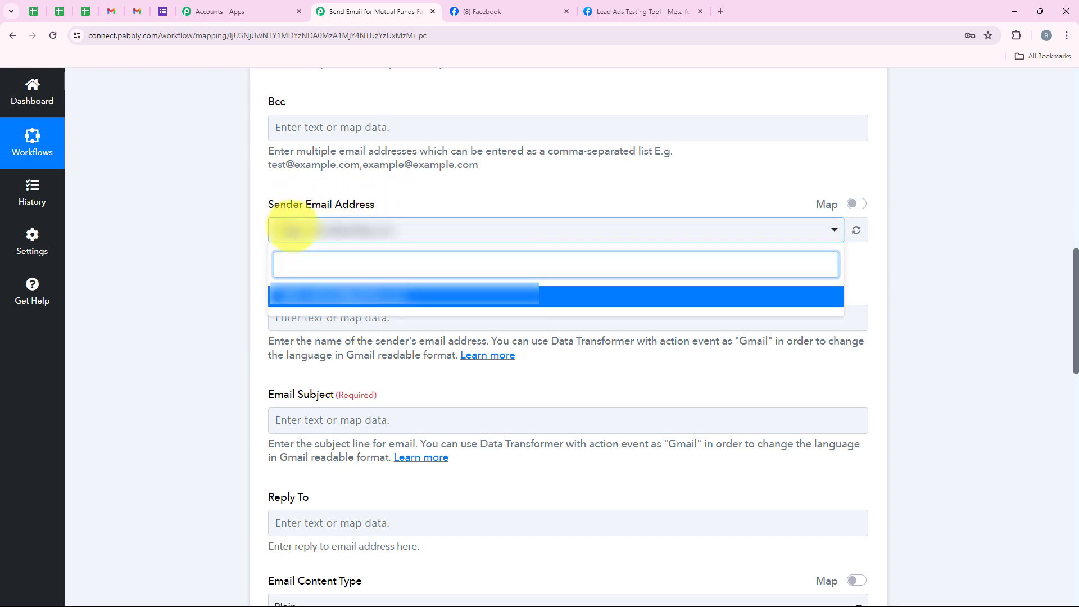
pyautogui.click(395, 307)
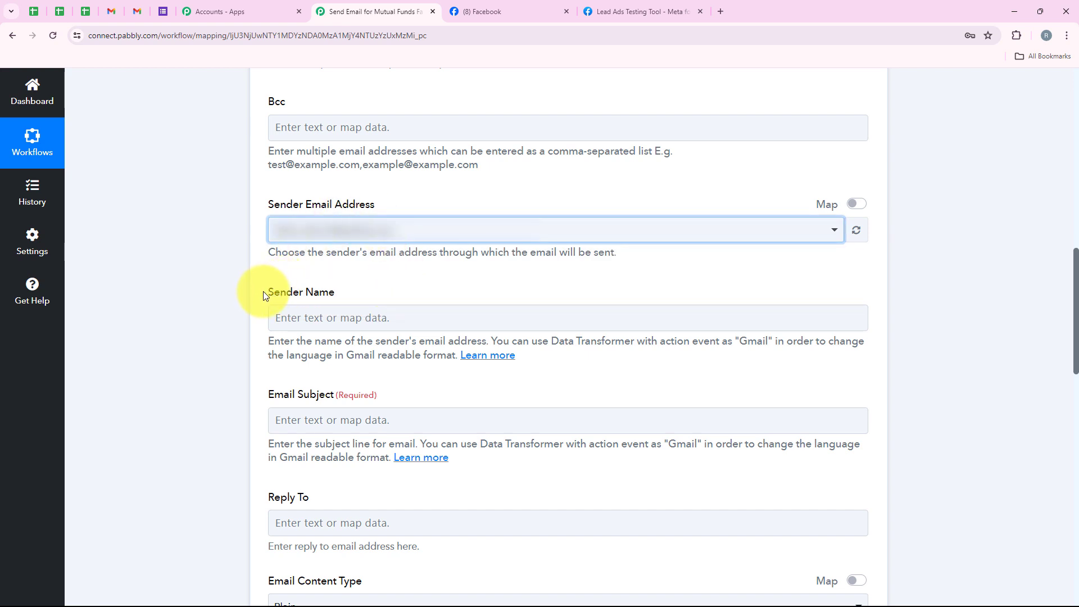
# Copy the page name InvestWise from the Facebook page and enter it as the email's sender name in the workflow
pyautogui.moveTo(264, 294); pyautogui.dragTo(351, 300)
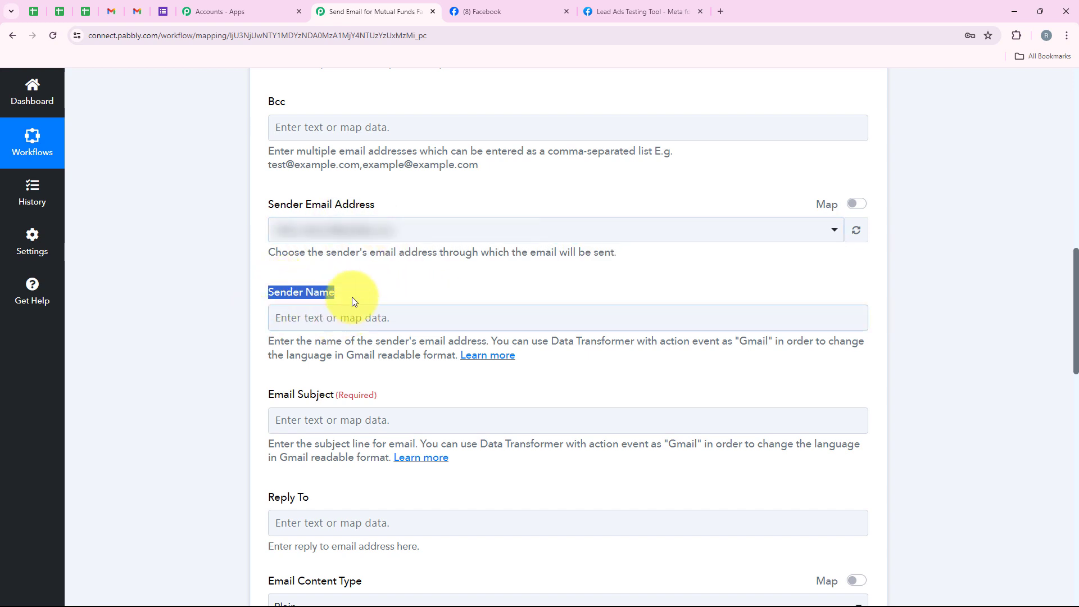
pyautogui.click(331, 316)
pyautogui.click(251, 309)
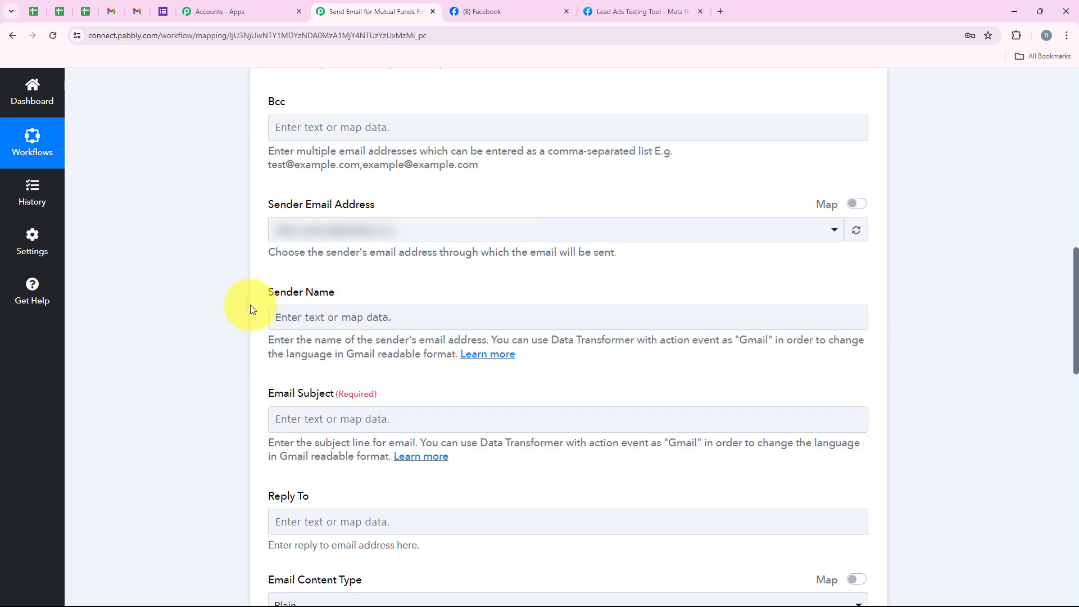
pyautogui.click(364, 315)
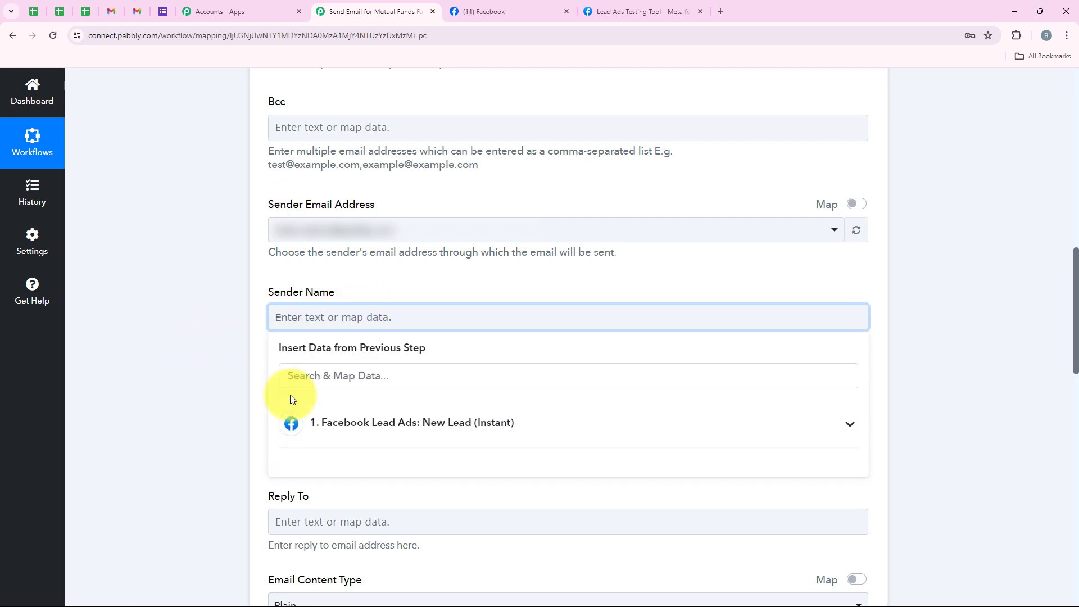
pyautogui.click(500, 5)
pyautogui.doubleClick(497, 418)
pyautogui.hotkey('ctrl', 'c')
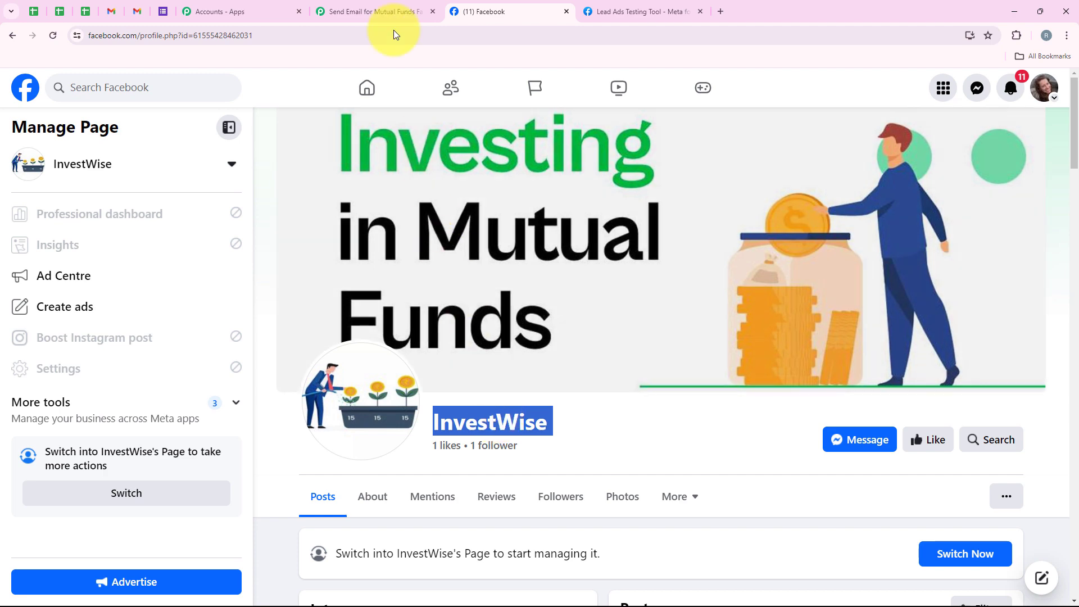
pyautogui.click(375, 11)
pyautogui.hotkey('ctrl', 'v')
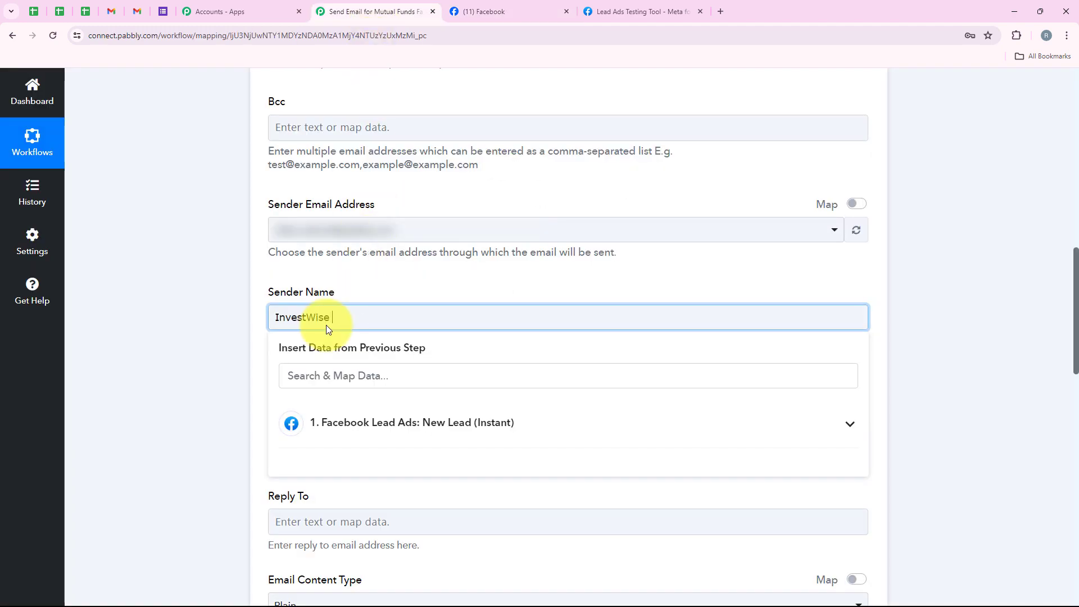
# Enter "Invest Wisely & Reach Your Financial Goals with InvestWise, (Lead Name)!" as the email subject
pyautogui.click(148, 331)
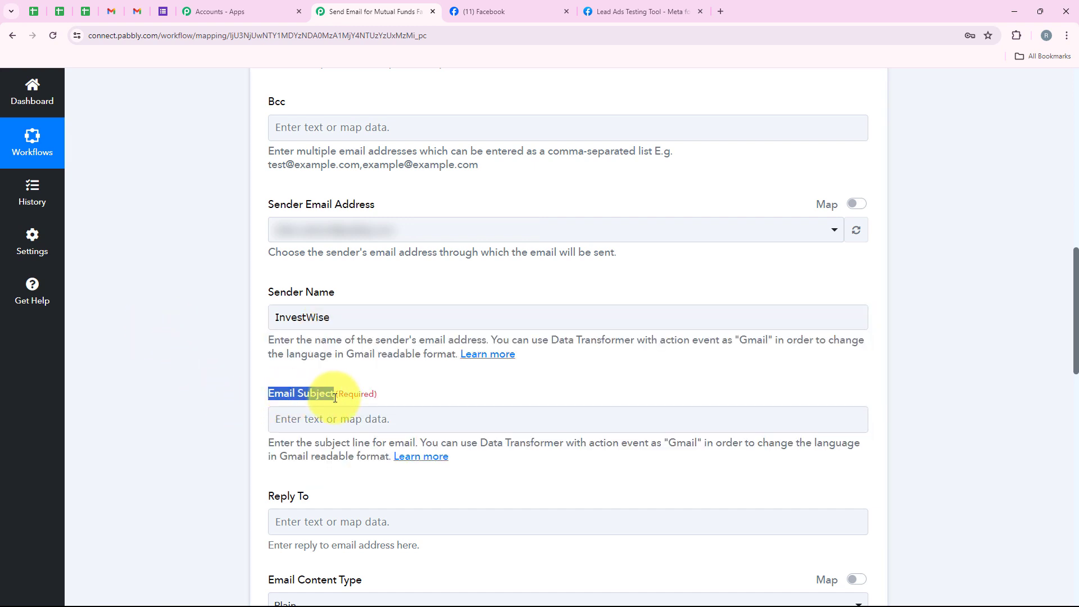
pyautogui.click(362, 423)
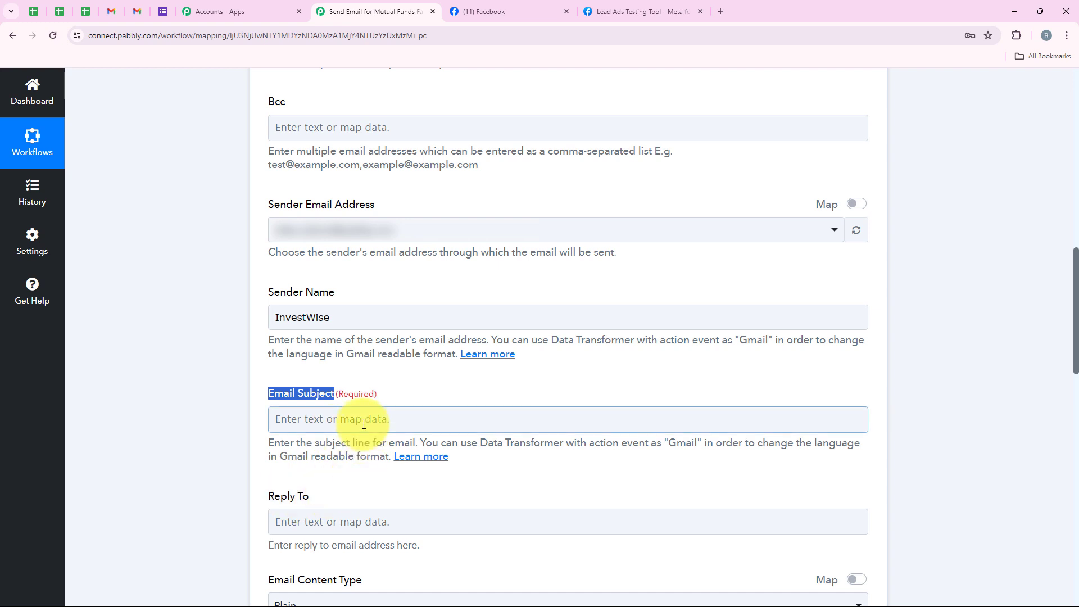
pyautogui.click(364, 424)
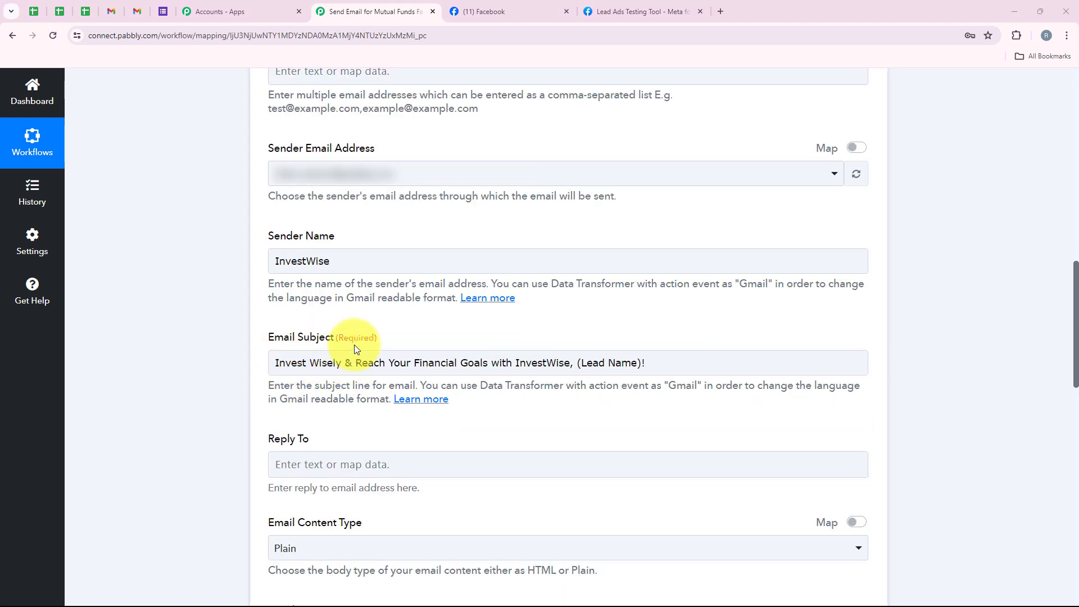
pyautogui.click(357, 355)
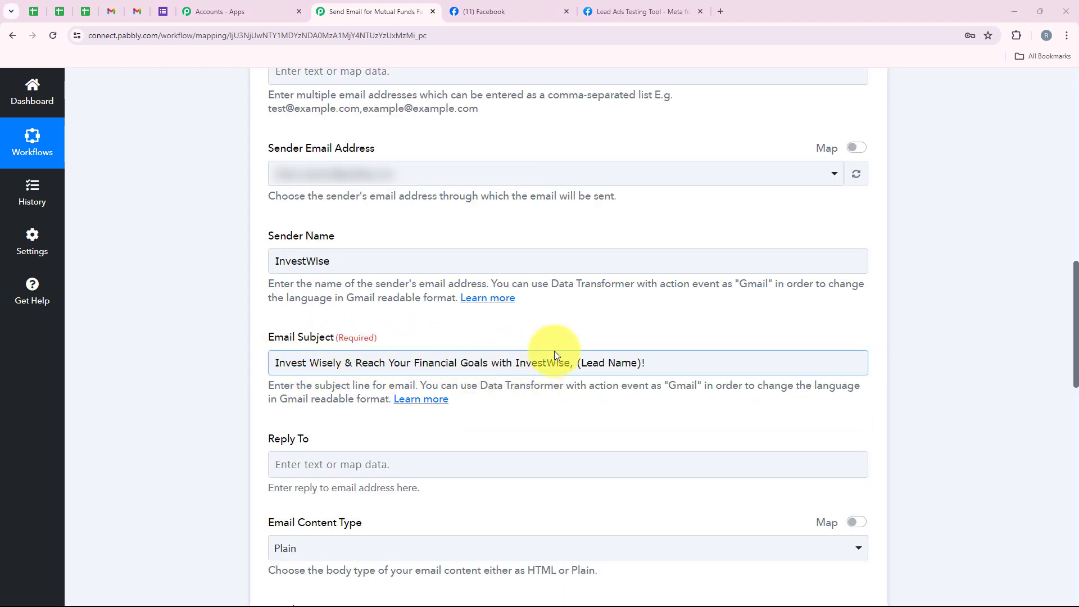
# Replace the (Lead Name) placeholder in the email subject with the mapped Res4 First Name and Res4 Last Name values from the Facebook lead
pyautogui.moveTo(578, 363); pyautogui.dragTo(643, 364)
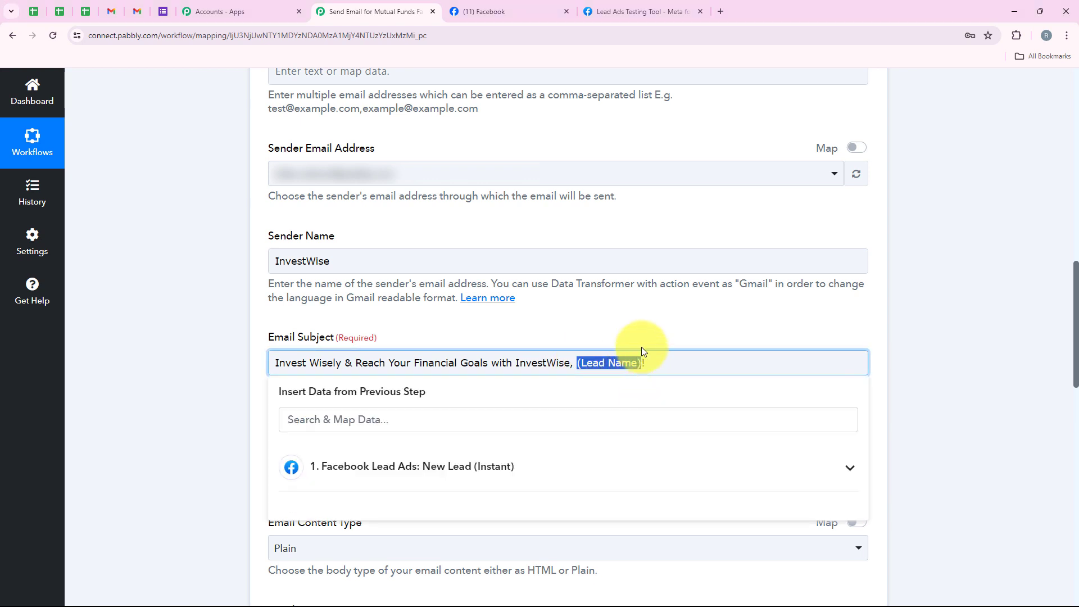
pyautogui.click(320, 424)
pyautogui.write('N')
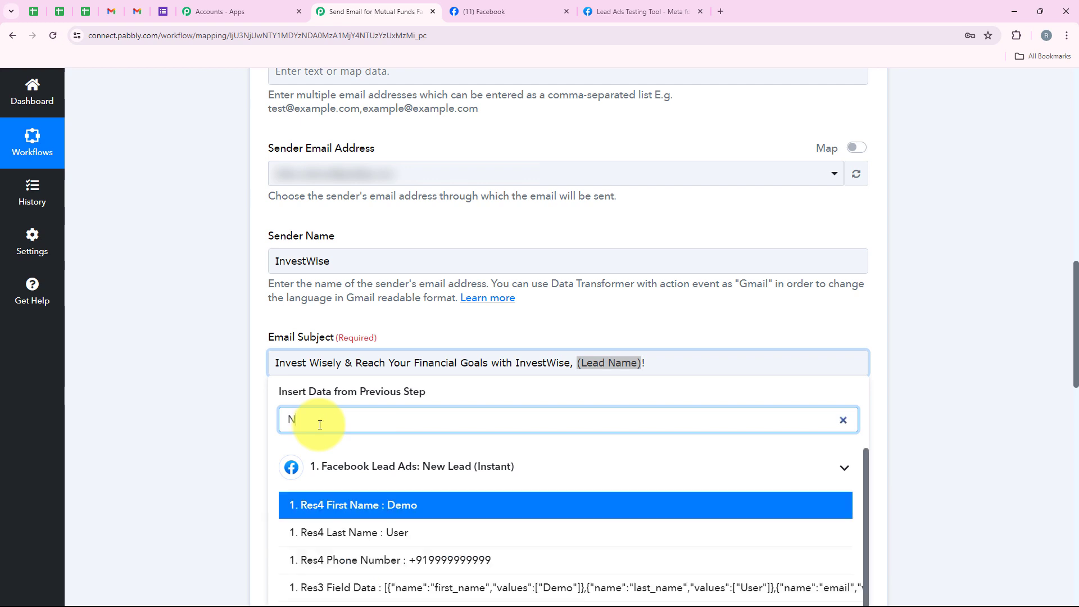
pyautogui.write('ame')
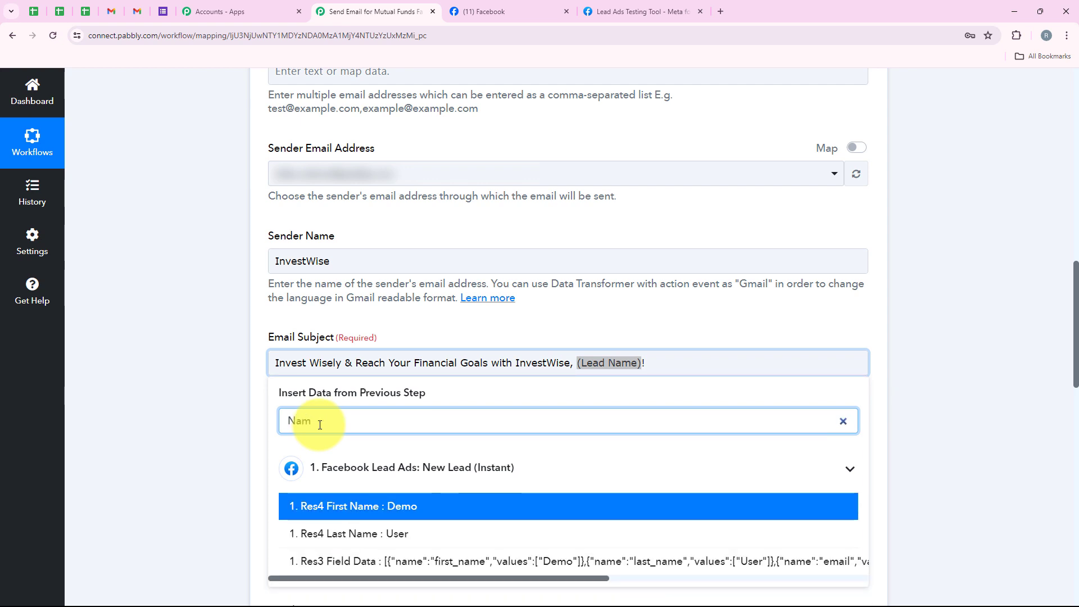
pyautogui.click(372, 514)
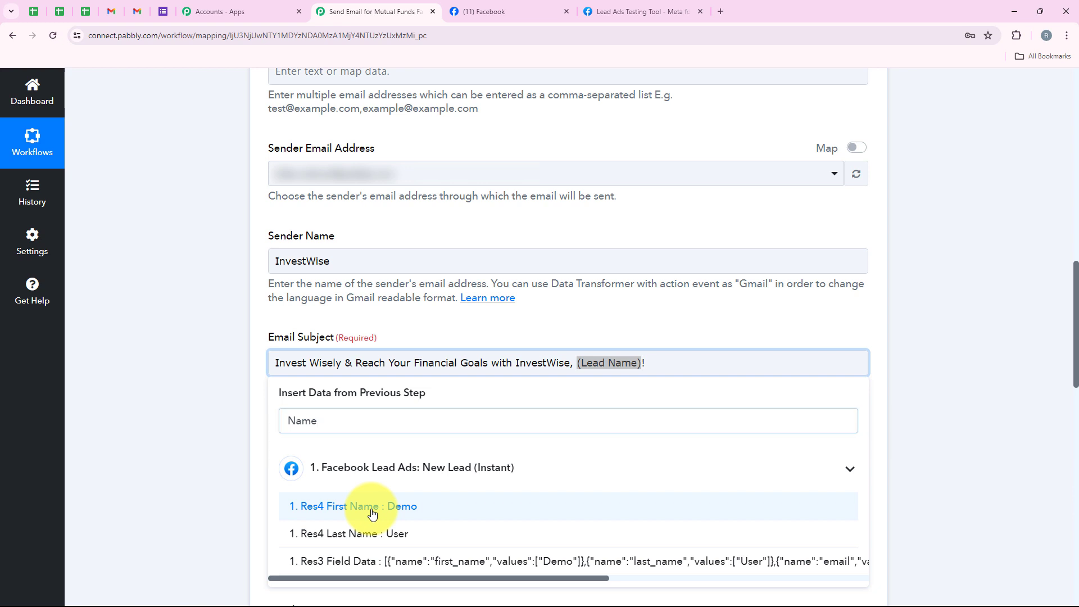
pyautogui.click(372, 539)
pyautogui.click(218, 392)
# Leave Reply To empty and choose Plain as the email content type
pyautogui.scroll(-4, 217, 393)
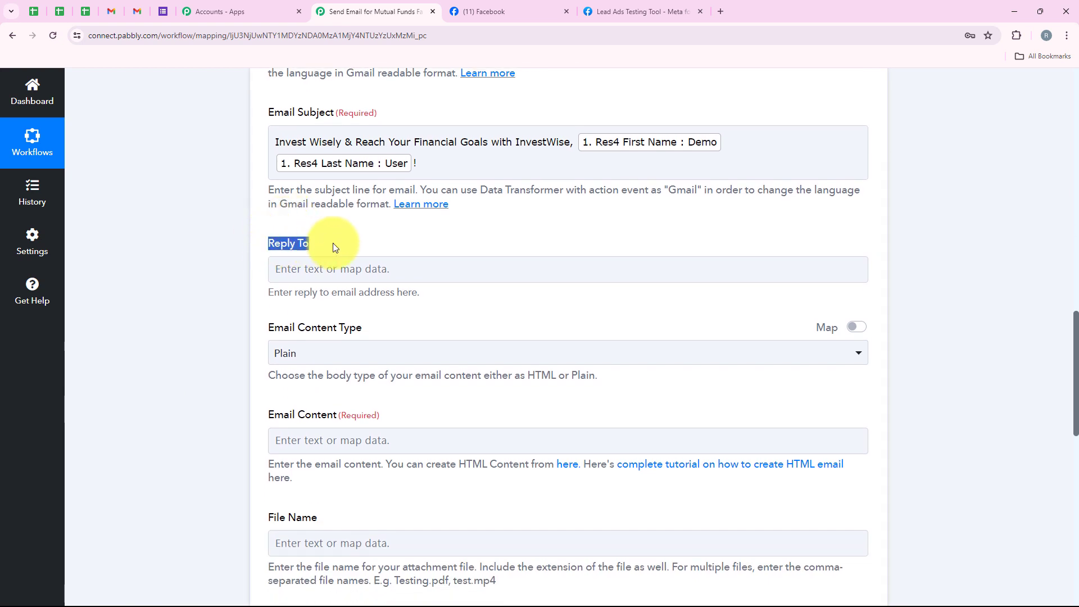
pyautogui.click(332, 243)
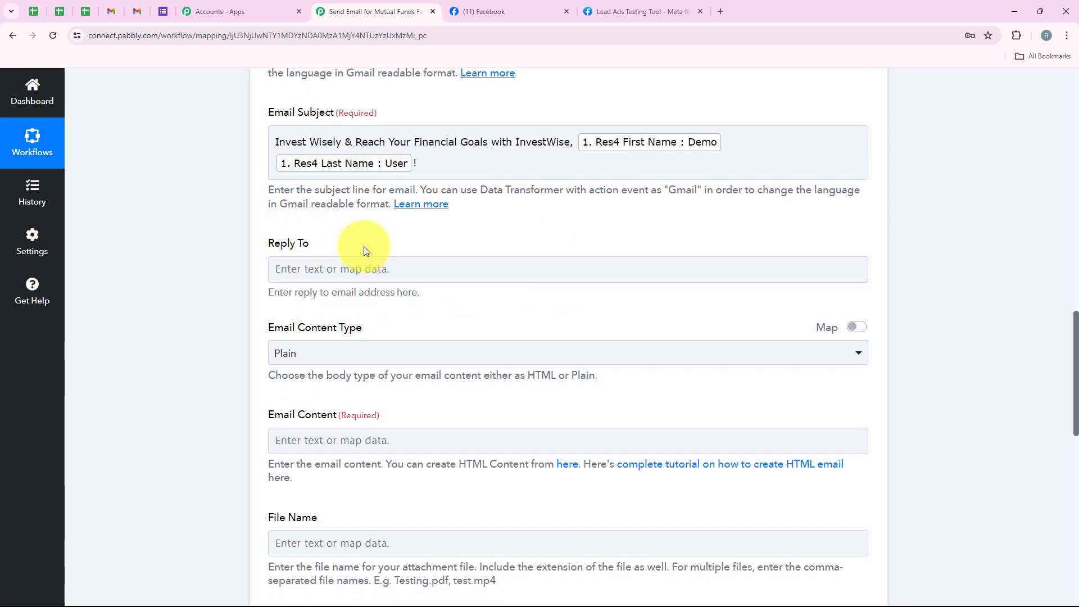
pyautogui.scroll(-1, 374, 281)
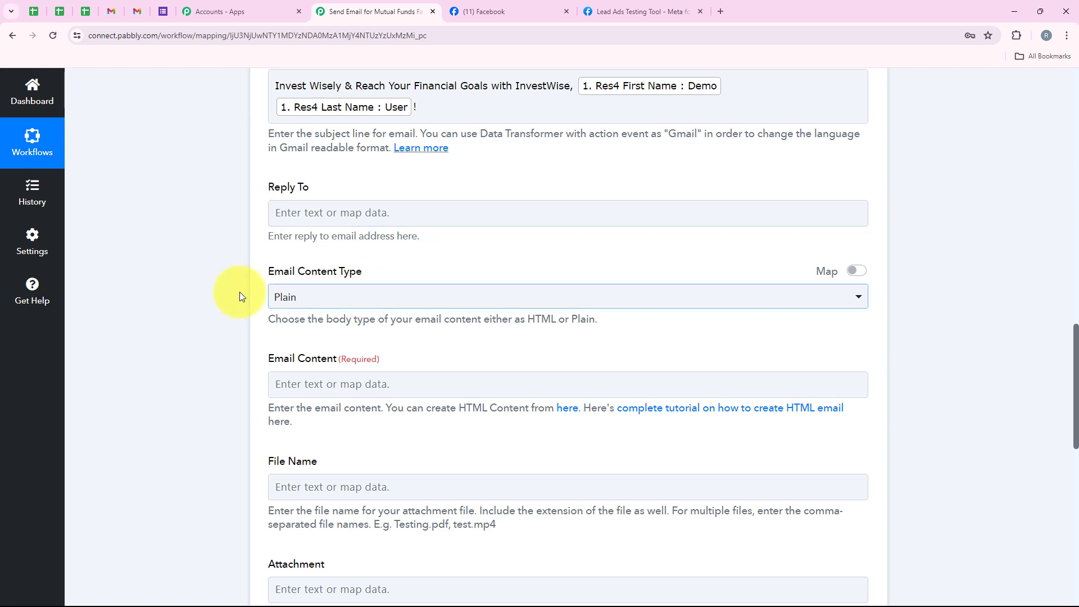
pyautogui.scroll(1, 239, 337)
pyautogui.scroll(-1, 259, 397)
pyautogui.moveTo(264, 309); pyautogui.dragTo(366, 289)
pyautogui.click(317, 307)
pyautogui.click(308, 364)
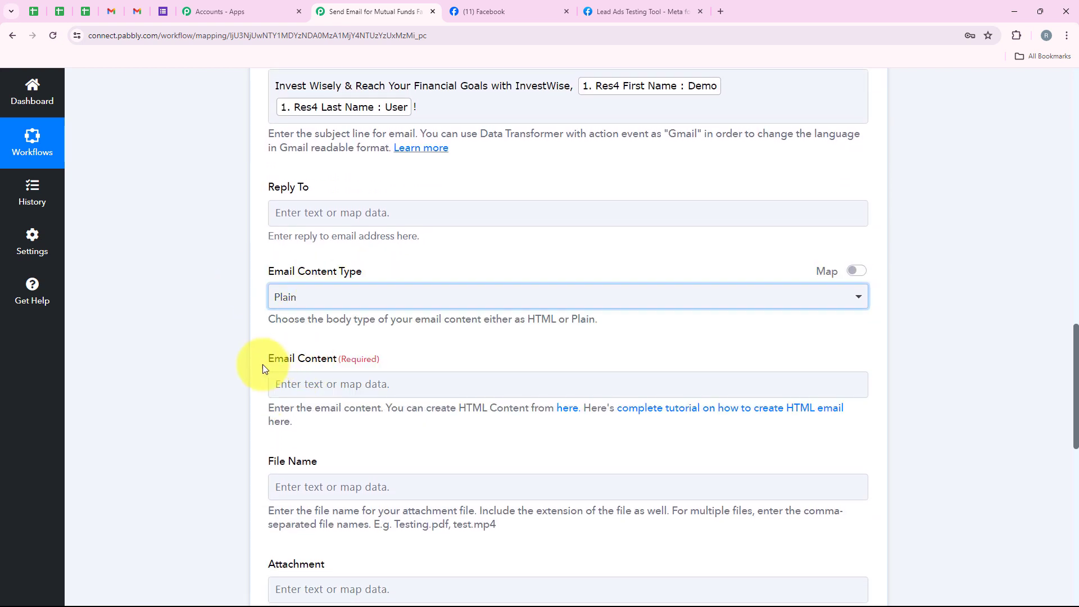
# Paste the prepared InvestWise message starting with "Hi {Lead Name} ," and signed "The InvestWise Team" as the email content
pyautogui.scroll(-1, 260, 365)
pyautogui.scroll(-1, 260, 369)
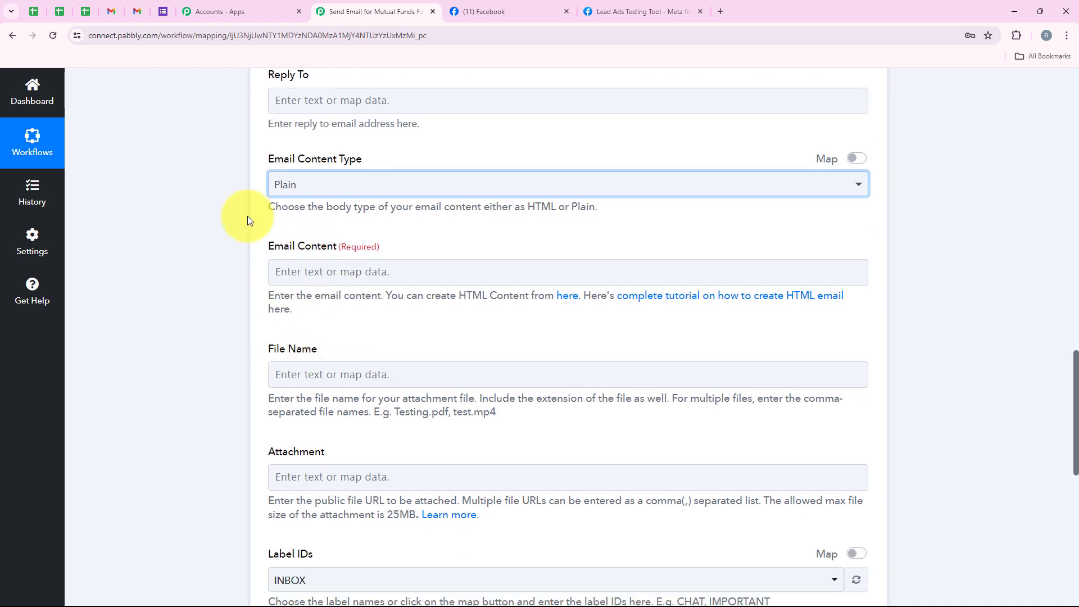
pyautogui.click(362, 280)
pyautogui.hotkey('ctrl', 'v')
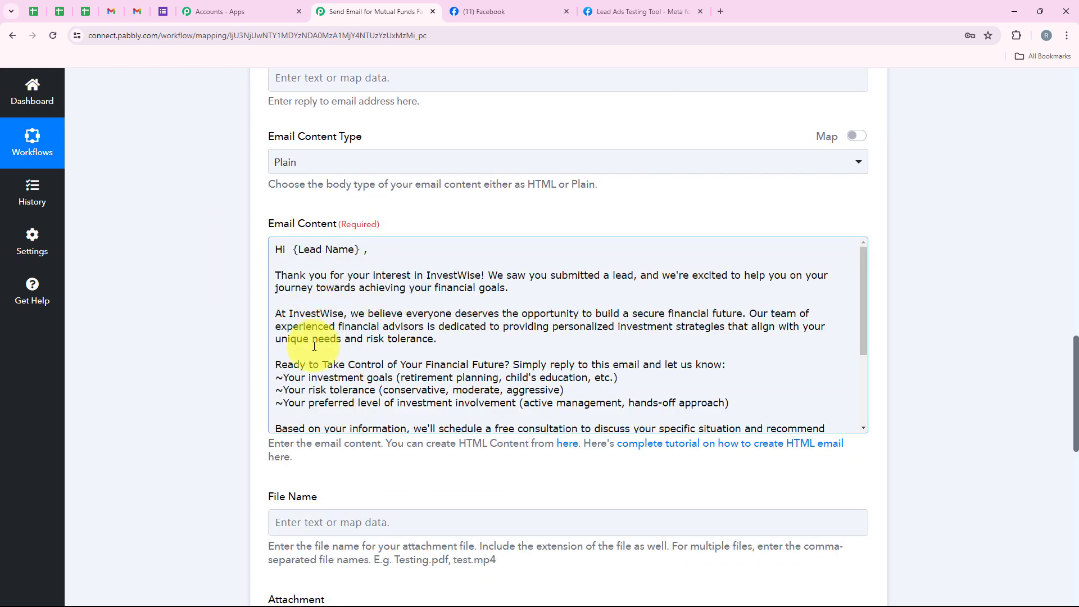
# Replace the {Lead Name} placeholder in the email content's greeting with the mapped Res4 First Name and Res4 Last Name values
pyautogui.moveTo(362, 249); pyautogui.dragTo(287, 252)
pyautogui.scroll(-2, 288, 251)
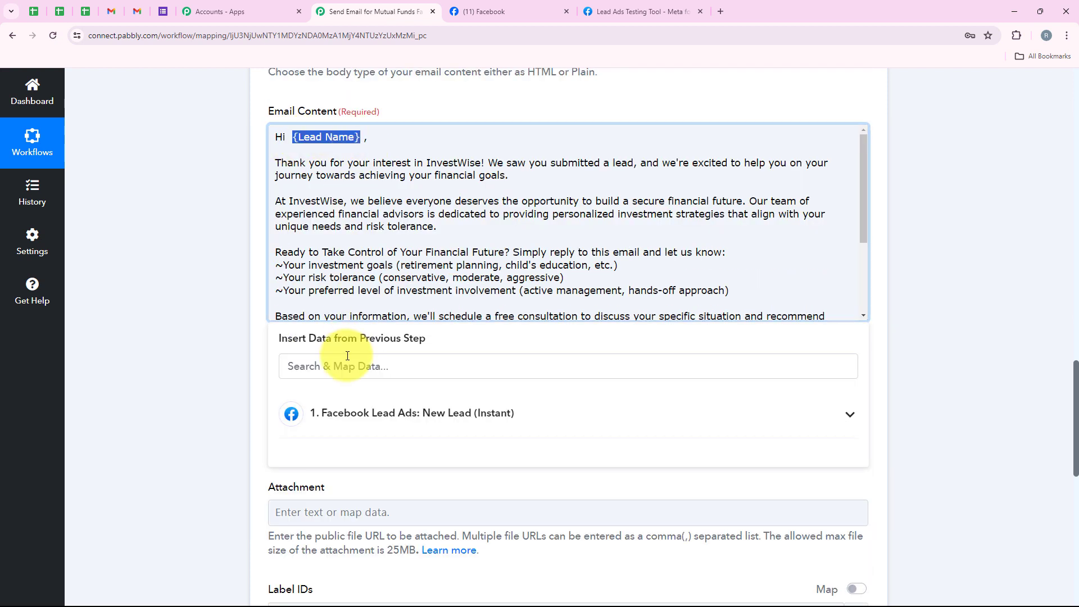
pyautogui.click(339, 373)
pyautogui.write('Name')
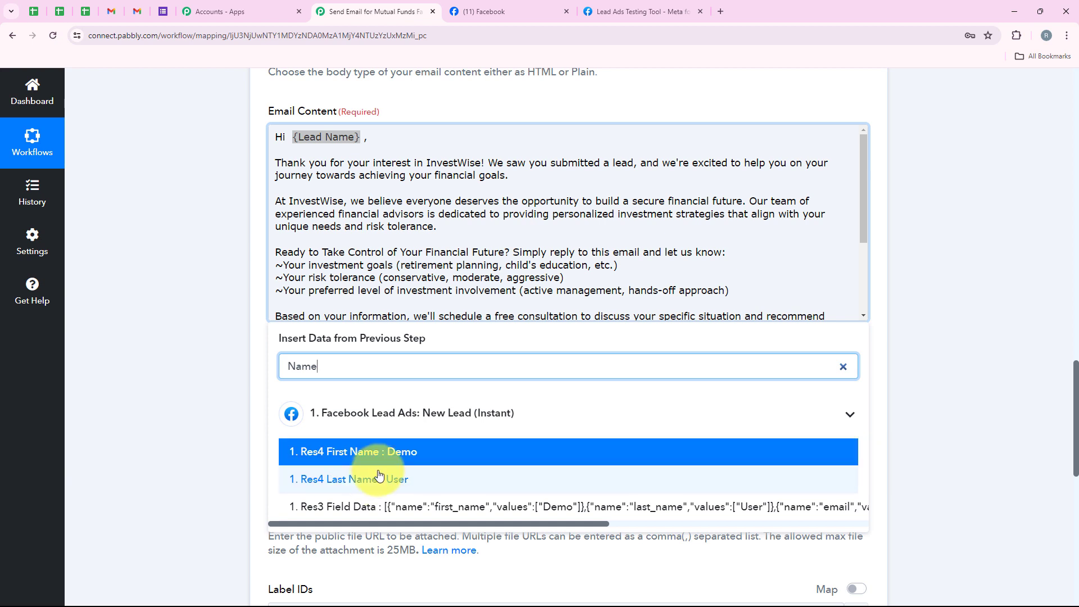
pyautogui.click(364, 456)
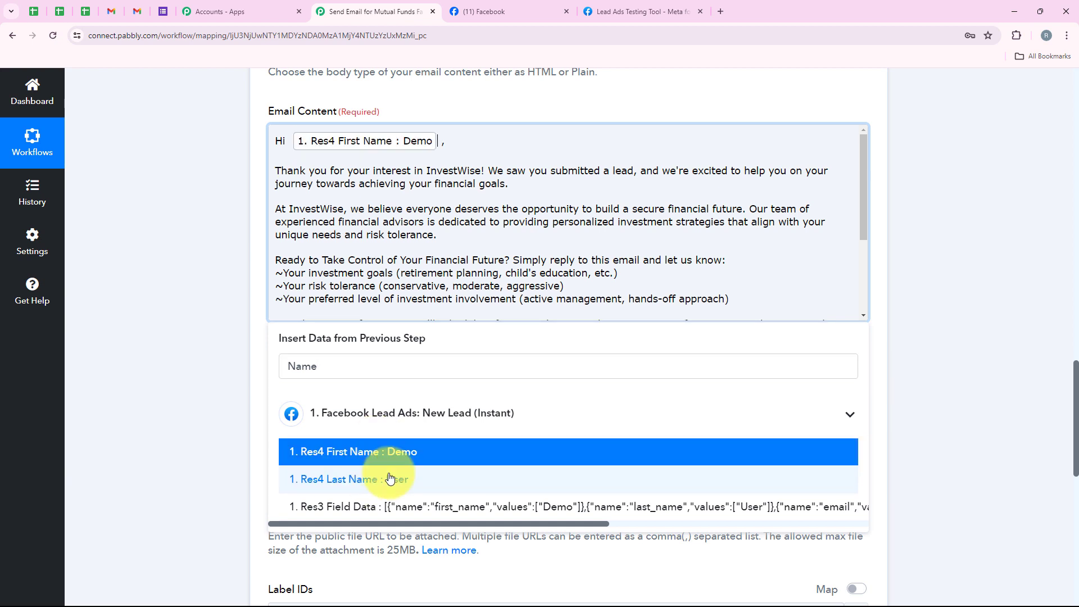
pyautogui.click(392, 484)
# Review the email content through to its closing, and leave the attachment's file name and URL empty
pyautogui.scroll(2, 307, 258)
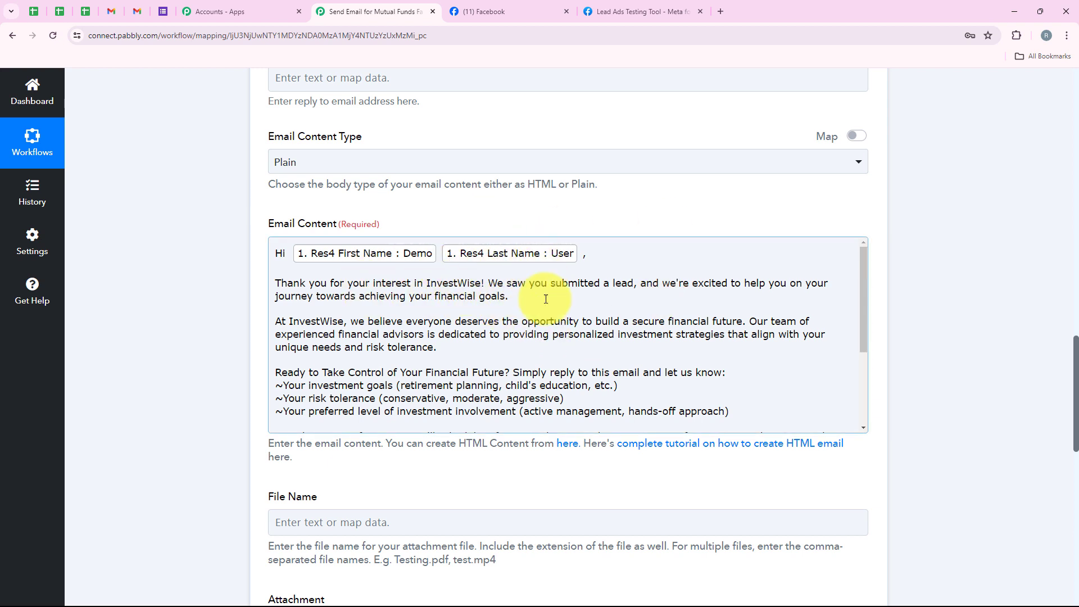
pyautogui.scroll(-1, 486, 303)
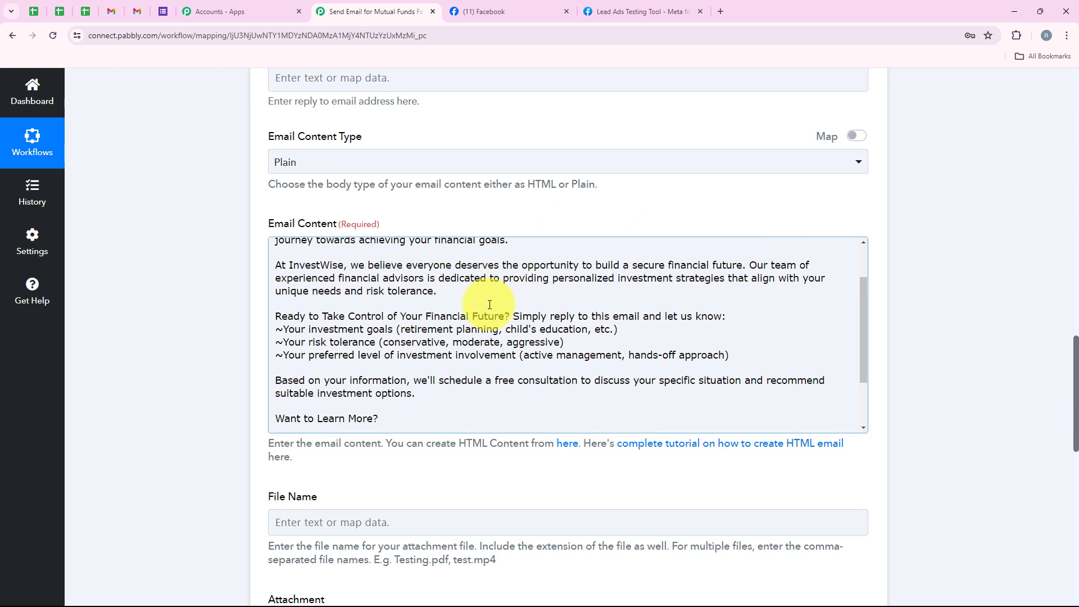
pyautogui.scroll(-3, 467, 336)
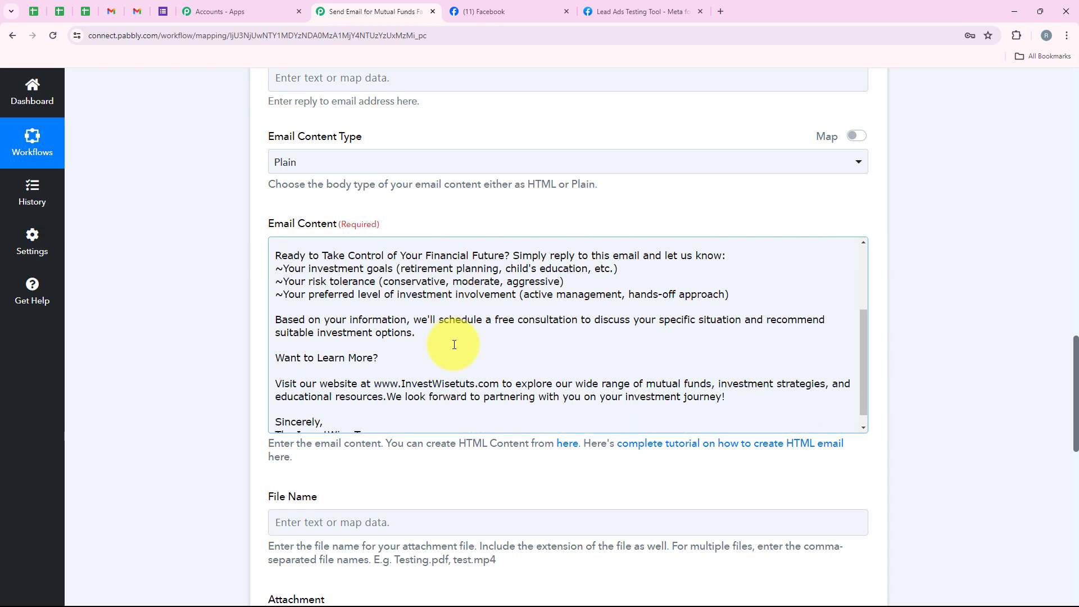
pyautogui.scroll(-3, 421, 342)
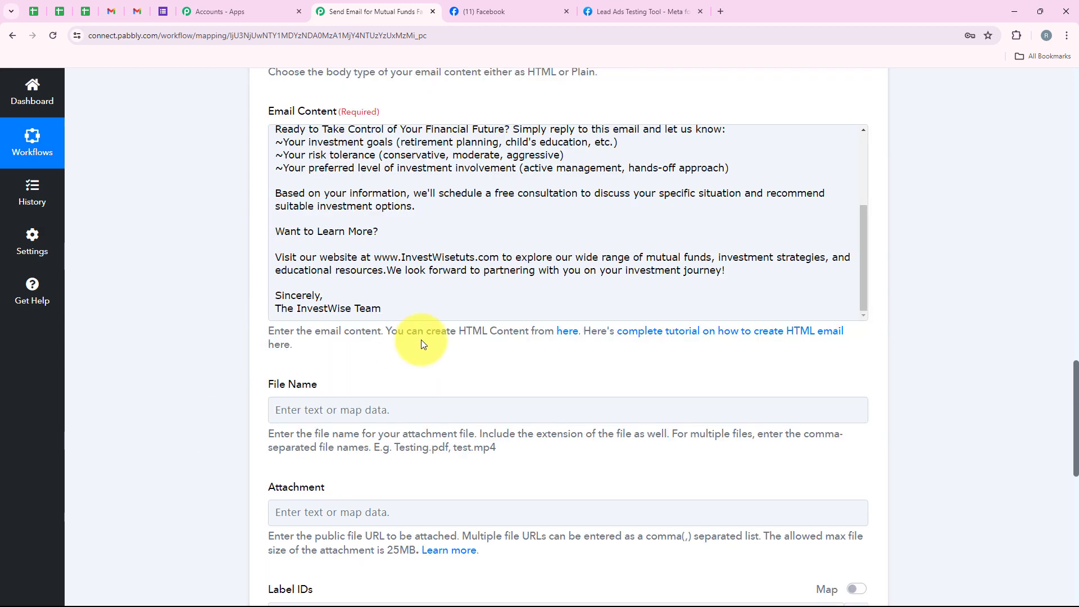
pyautogui.scroll(2, 211, 329)
pyautogui.scroll(-3, 211, 330)
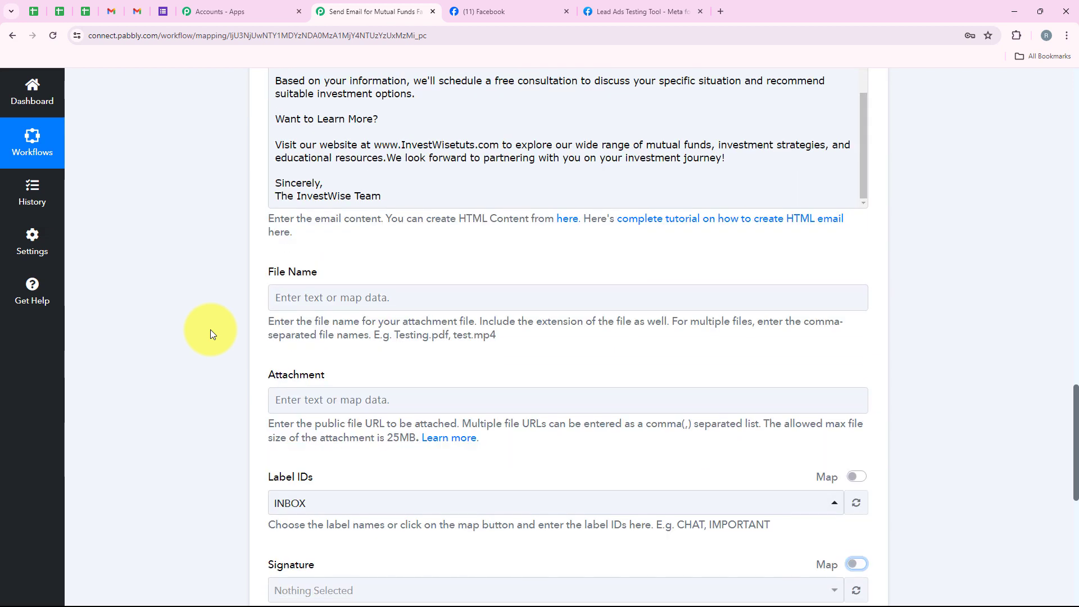
pyautogui.scroll(-2, 210, 329)
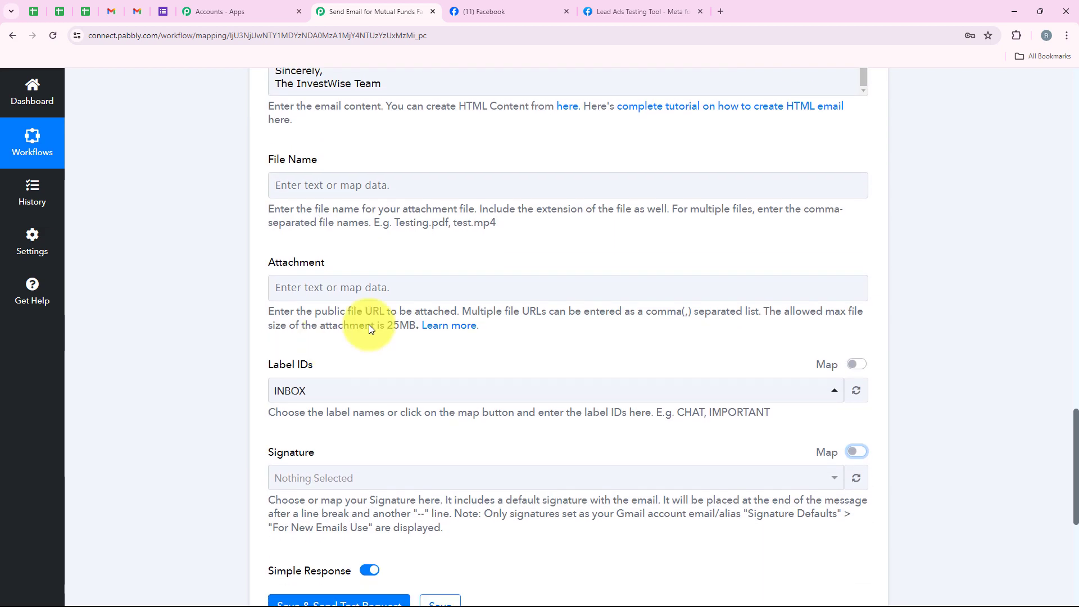
pyautogui.tripleClick(261, 162)
pyautogui.tripleClick(349, 249)
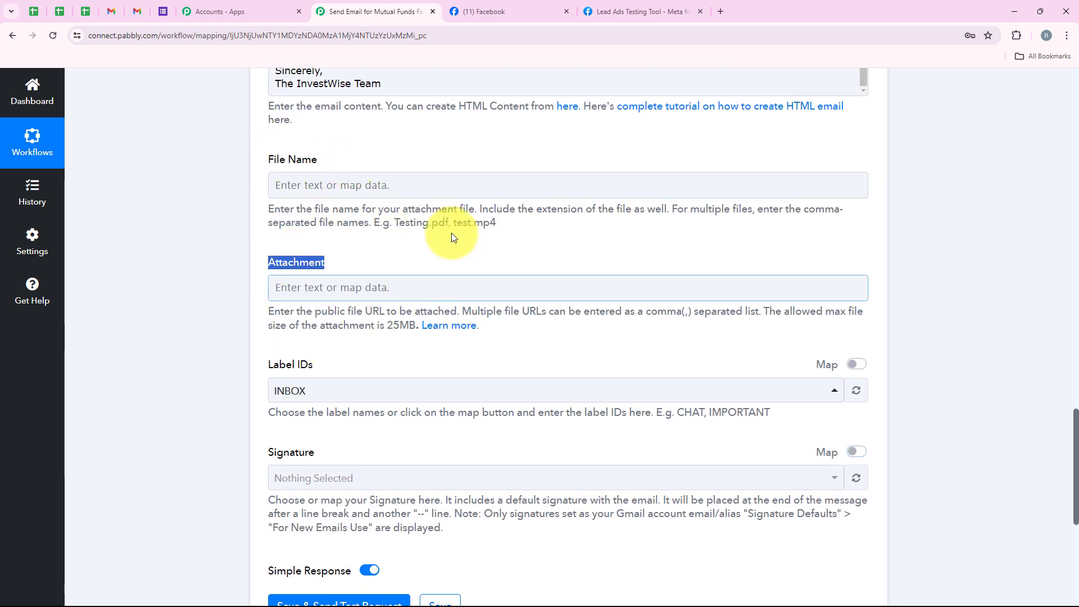
pyautogui.click(348, 246)
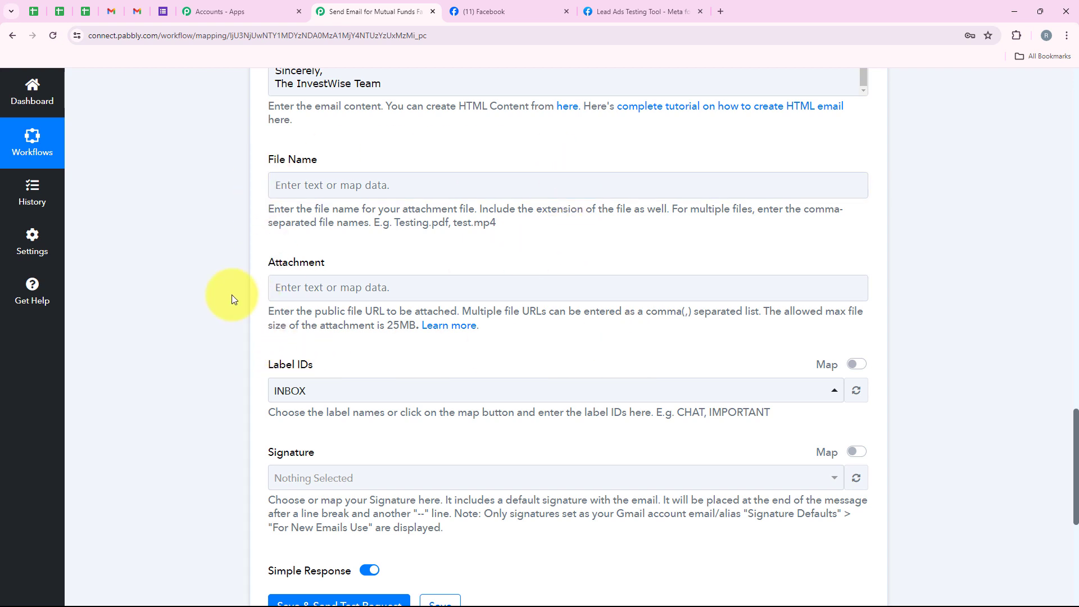
# Choose INBOX as the label for the email and look through the other available labels
pyautogui.scroll(-2, 278, 389)
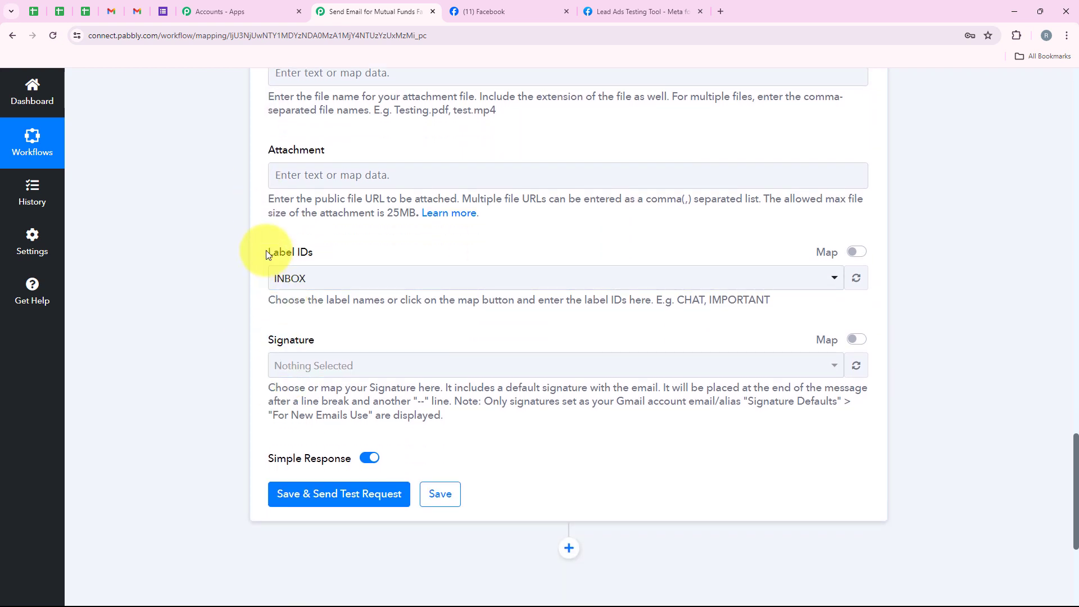
pyautogui.moveTo(272, 252); pyautogui.dragTo(321, 275)
pyautogui.click(319, 277)
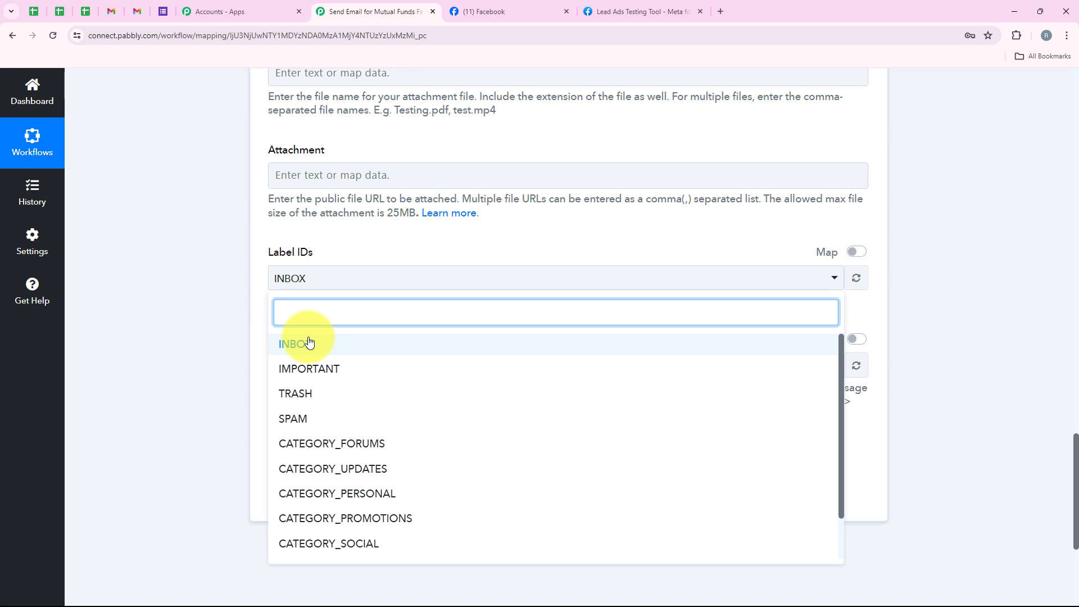
pyautogui.click(308, 342)
pyautogui.click(313, 282)
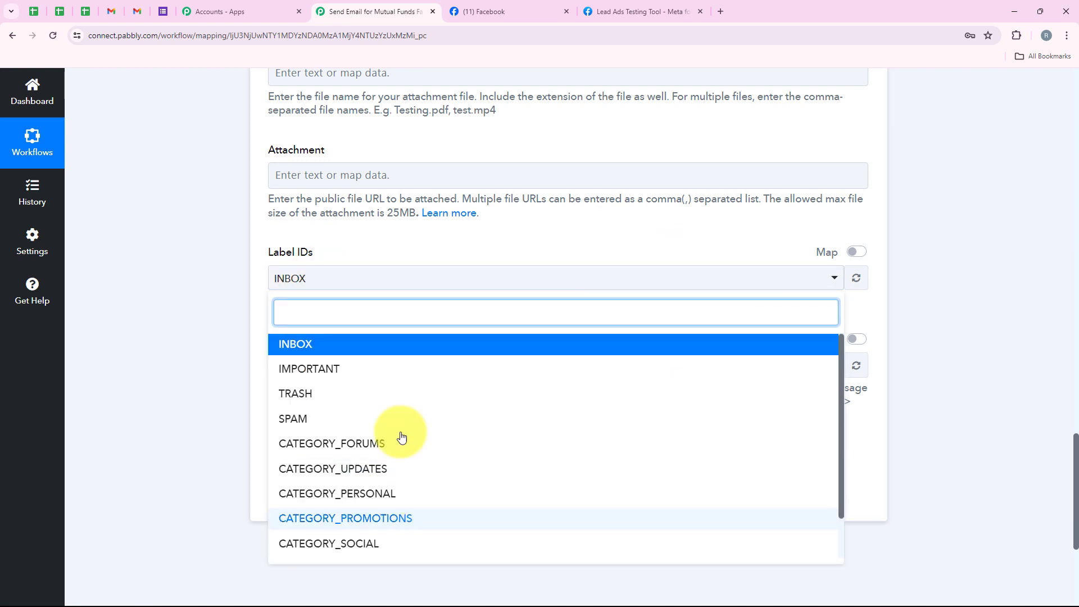
pyautogui.scroll(-2, 386, 373)
pyautogui.scroll(2, 410, 469)
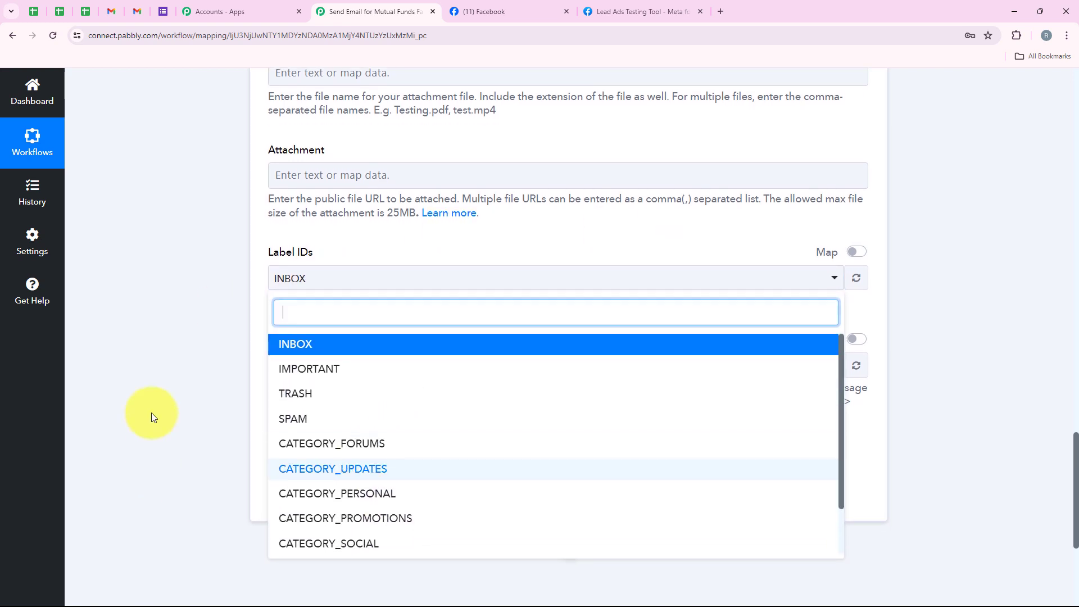
pyautogui.click(152, 416)
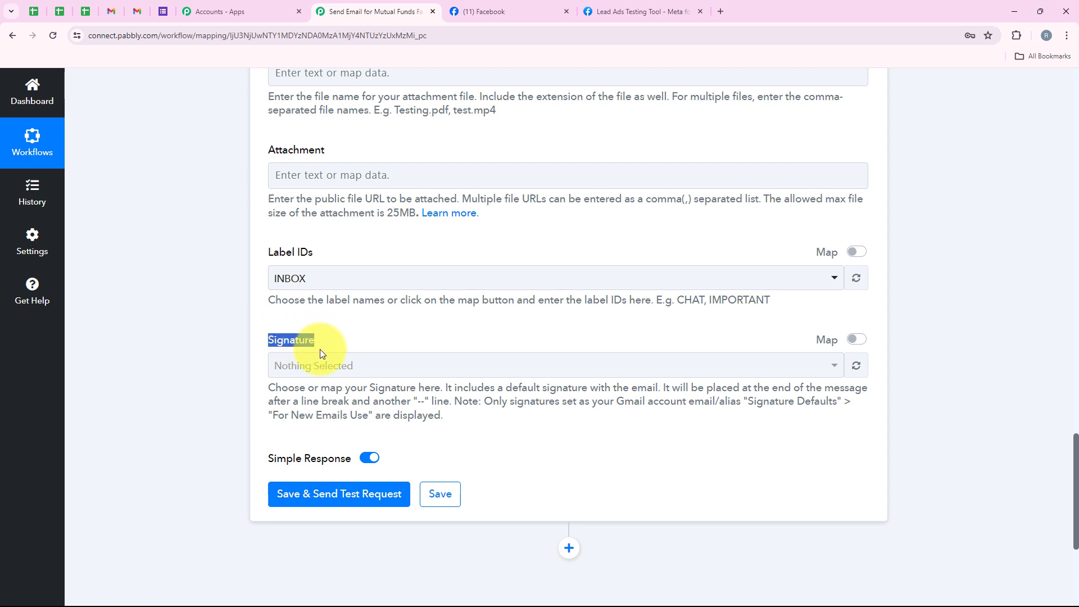
# Enable mapping for the signature and enter "Sales Department" and "InvestWise" on two lines
pyautogui.click(322, 365)
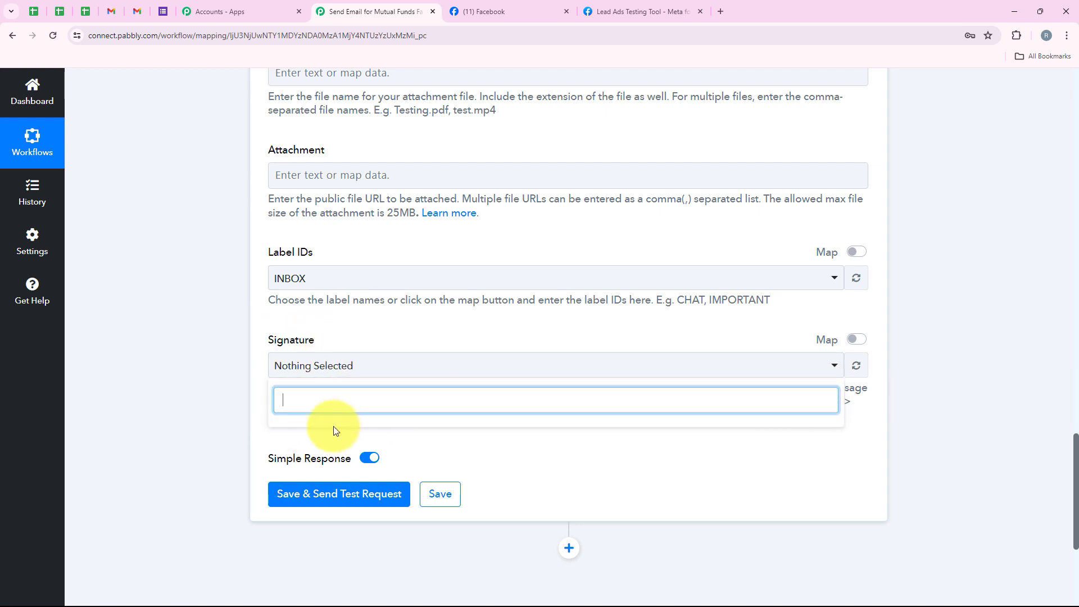
pyautogui.click(363, 343)
pyautogui.click(858, 340)
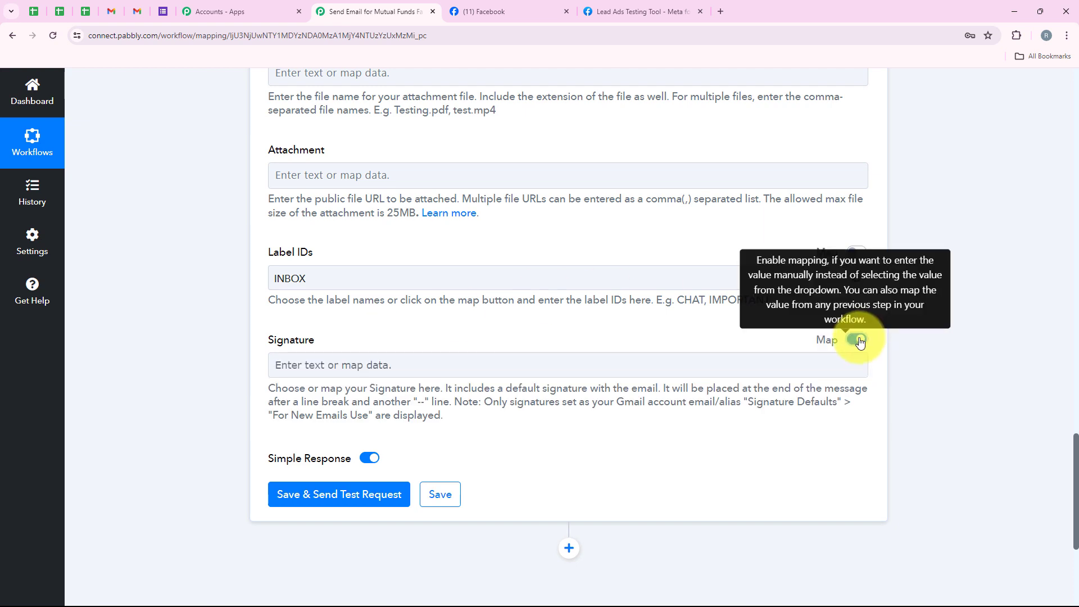
pyautogui.click(332, 365)
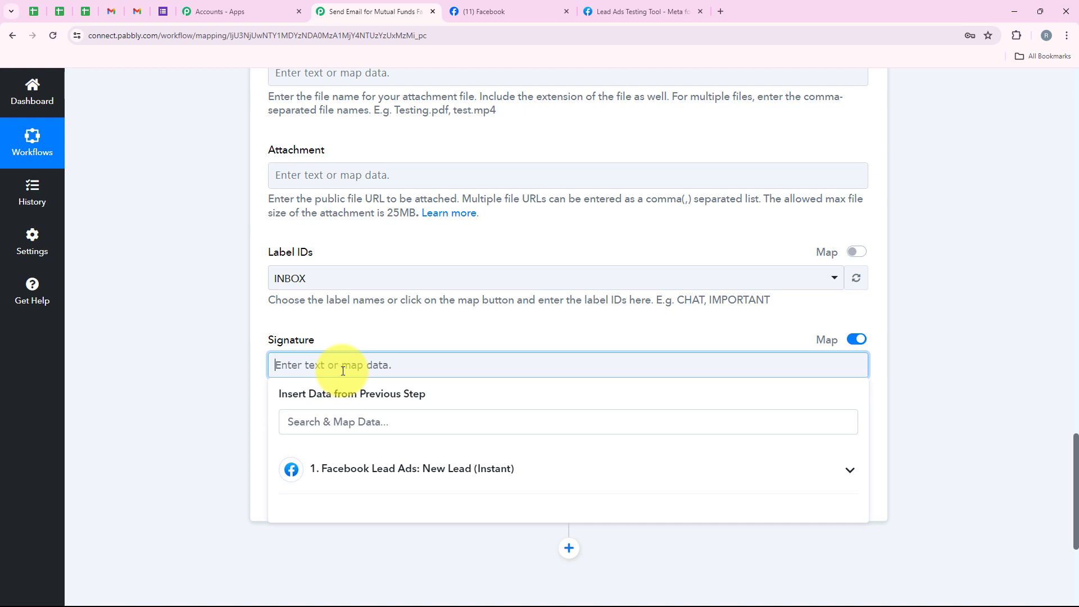
pyautogui.write('Sales Department InvestWise')
pyautogui.moveTo(271, 362); pyautogui.dragTo(341, 384)
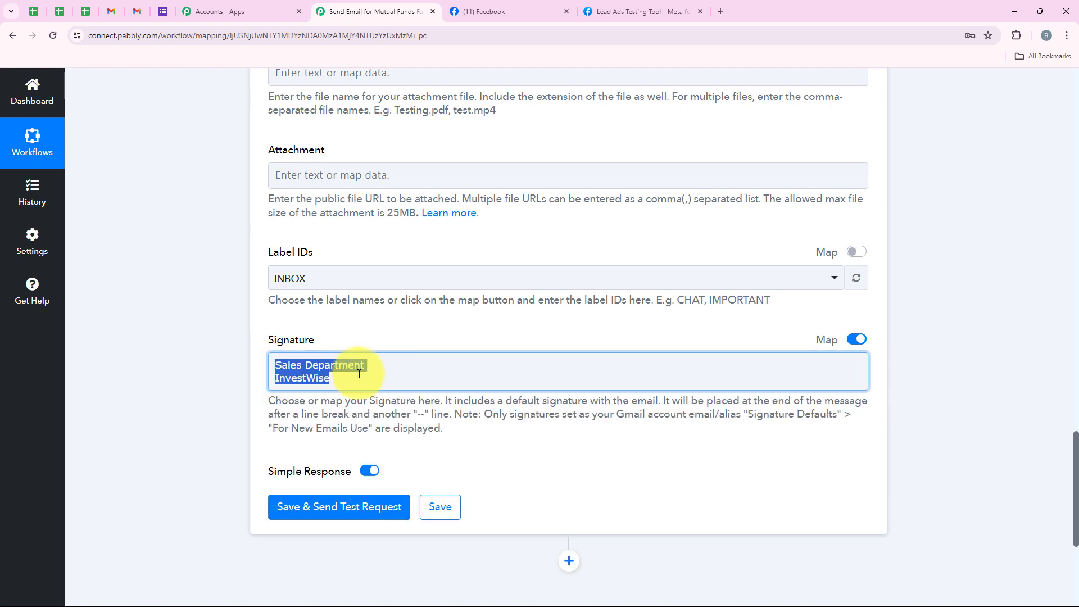
pyautogui.click(238, 333)
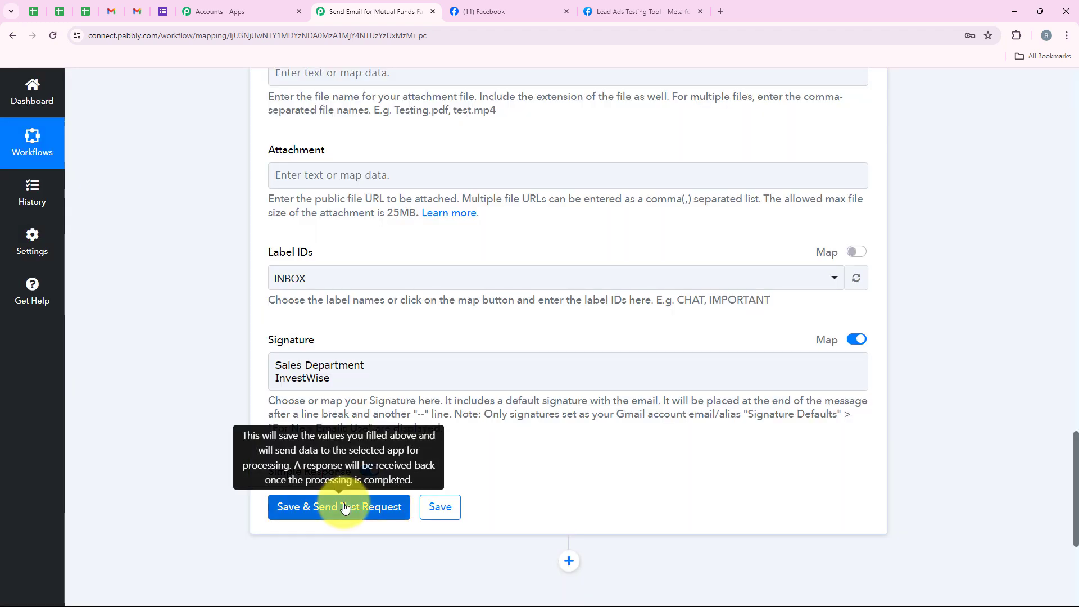
# Save the Gmail action, send a test request, and look through the response received
pyautogui.click(345, 507)
pyautogui.scroll(-1, 430, 215)
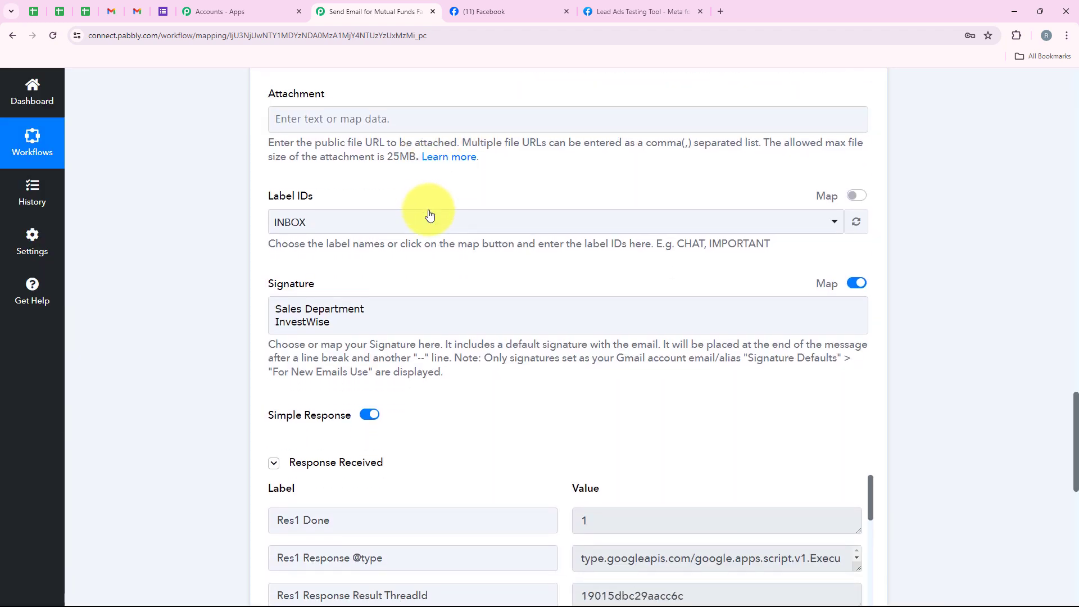
pyautogui.scroll(-4, 429, 214)
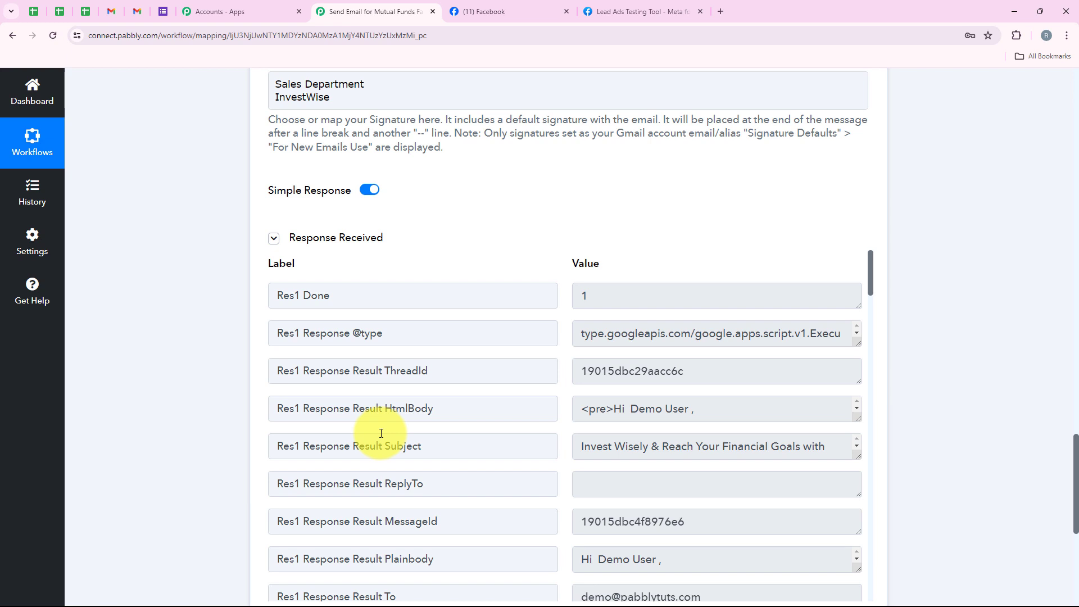
# Switch to Gmail, open the new InvestWise email, and check its greeting, body and signature
pyautogui.click(138, 7)
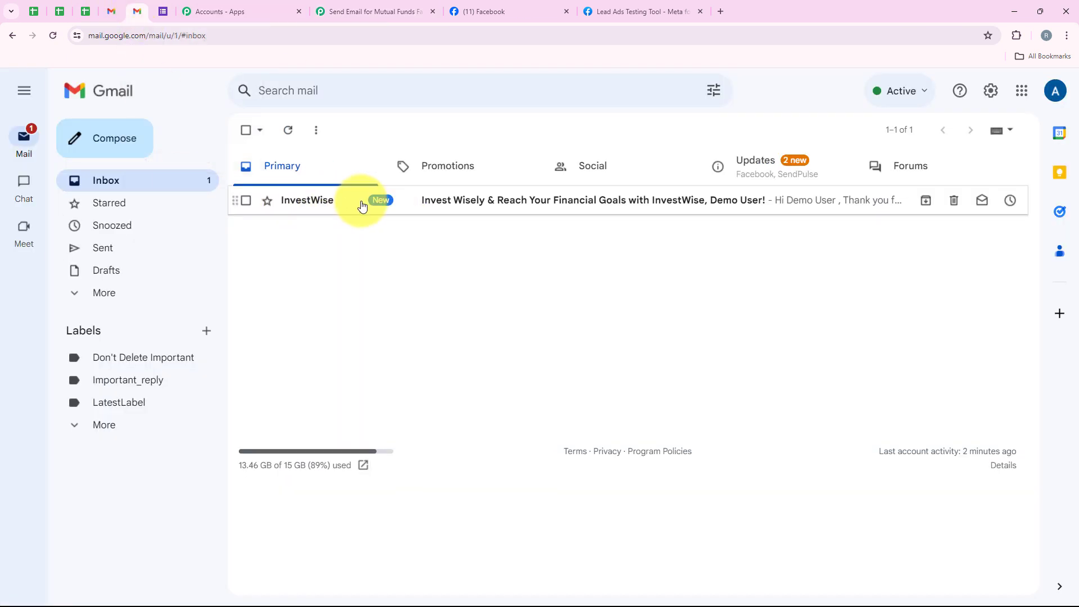
pyautogui.click(462, 204)
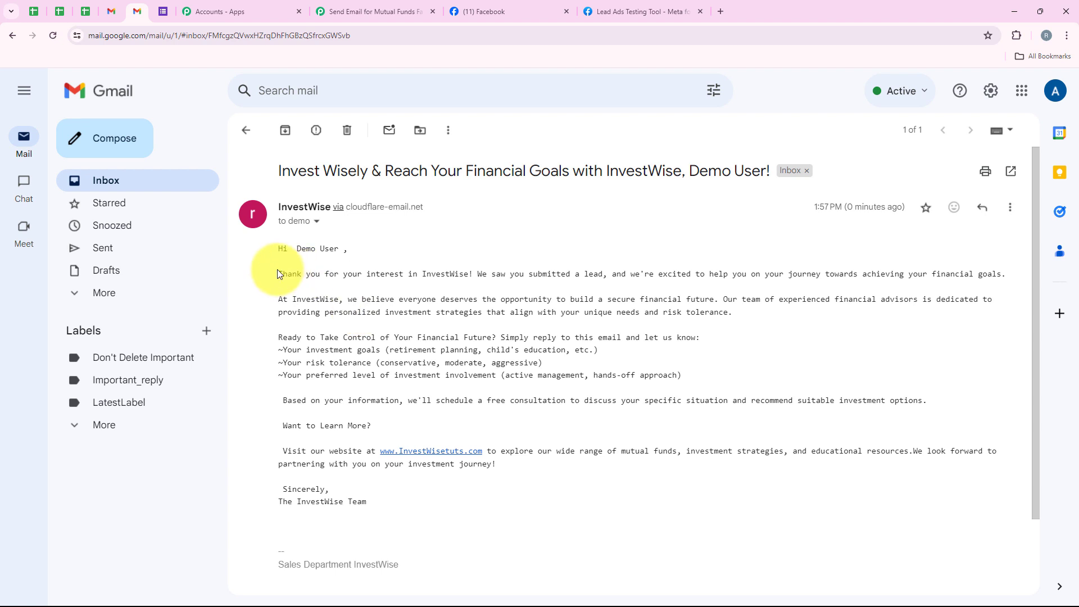
pyautogui.moveTo(278, 248); pyautogui.dragTo(383, 534)
pyautogui.click(391, 513)
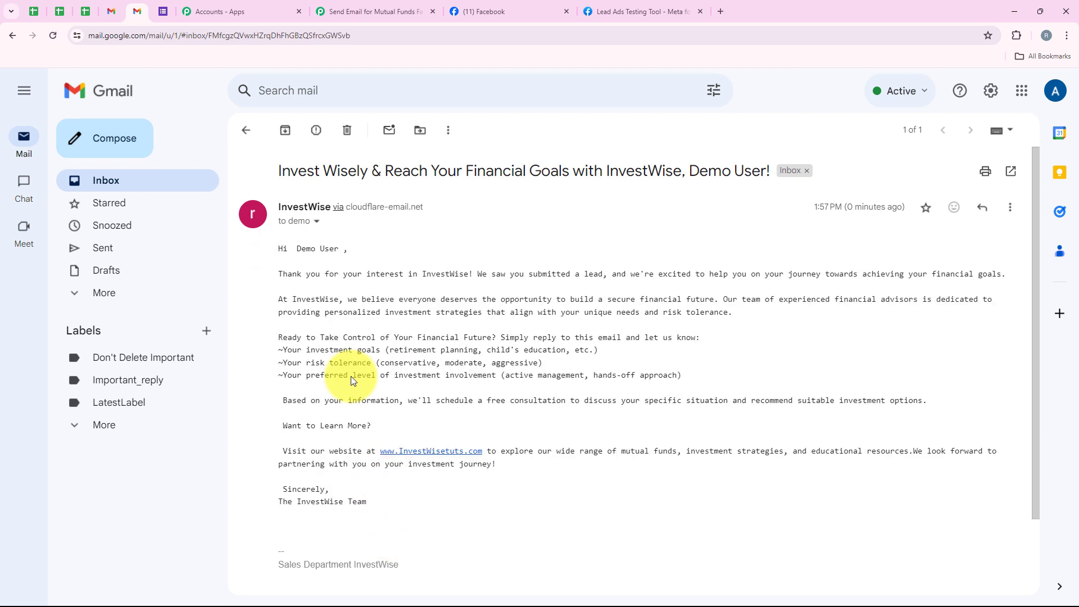
pyautogui.moveTo(295, 251); pyautogui.dragTo(338, 251)
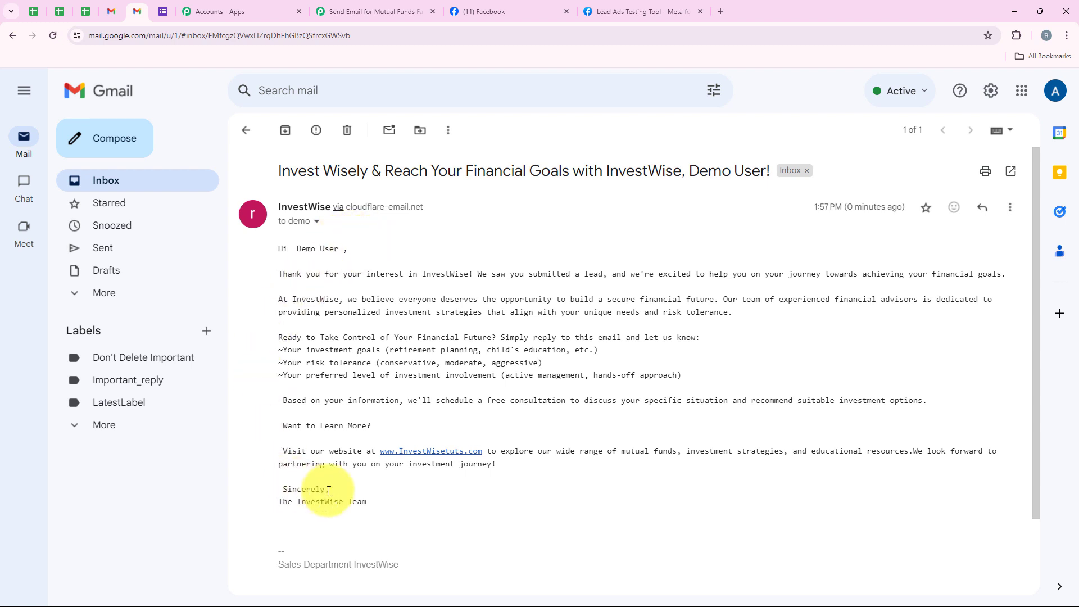
pyautogui.moveTo(276, 564); pyautogui.dragTo(416, 568)
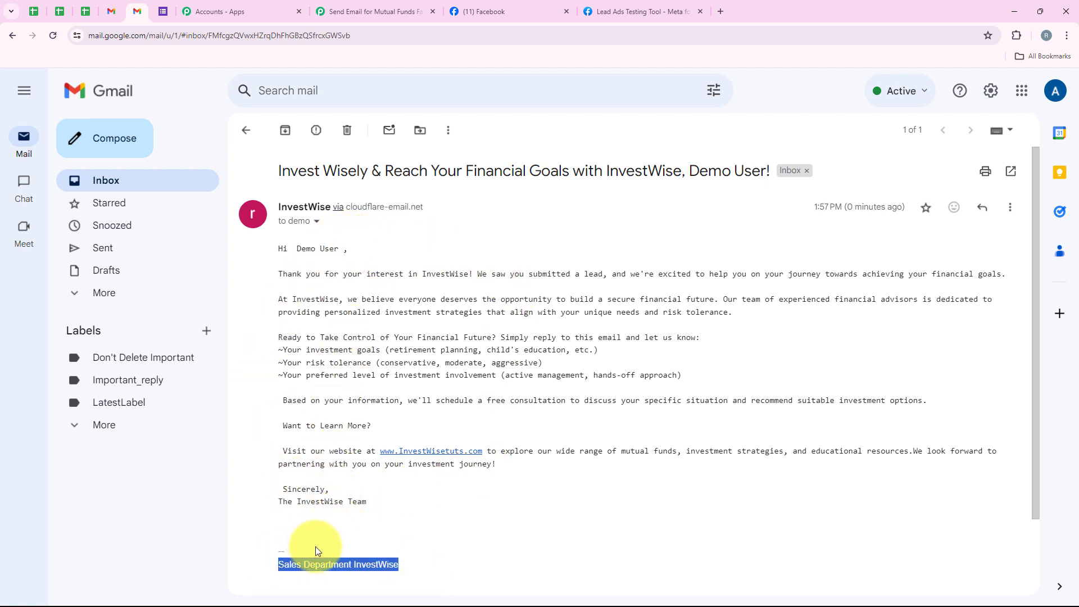
pyautogui.click(359, 545)
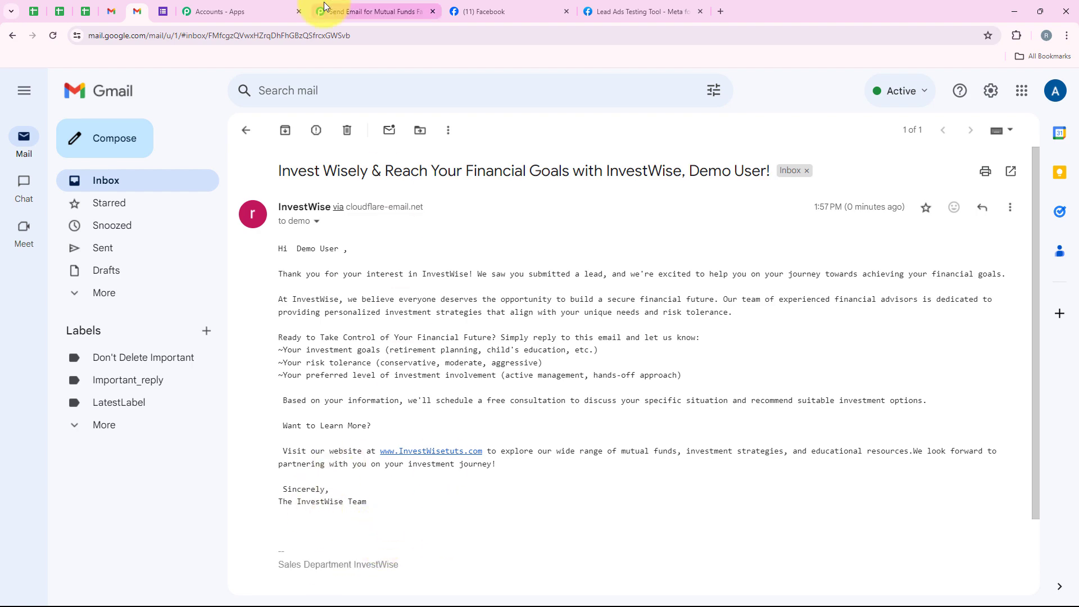
# Switch back to the Pabbly Connect workflow and collapse the Gmail action step
pyautogui.click(359, 12)
pyautogui.scroll(15, 169, 193)
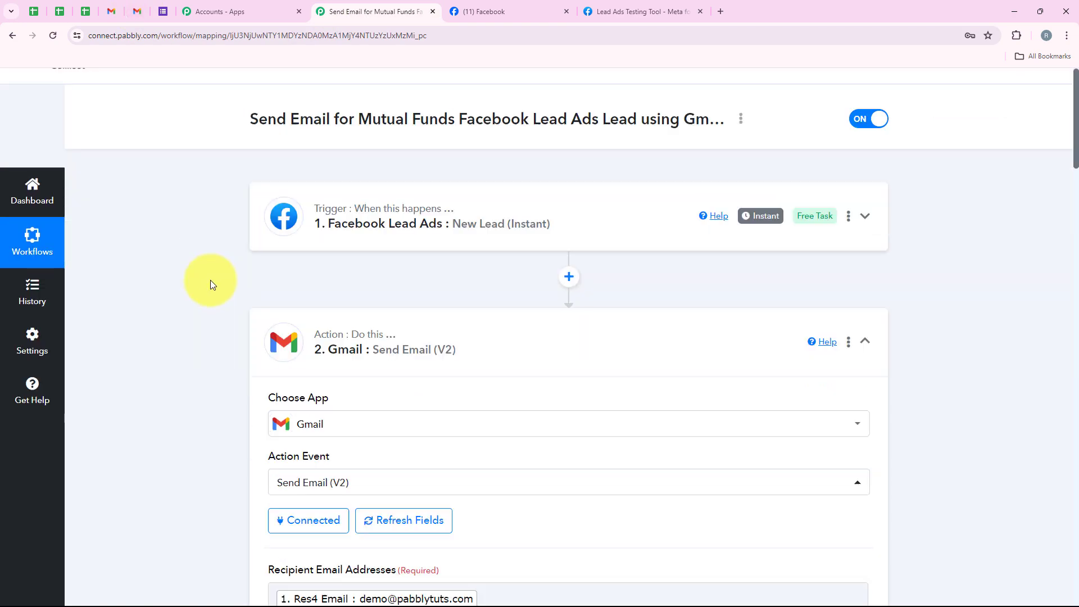
pyautogui.click(378, 312)
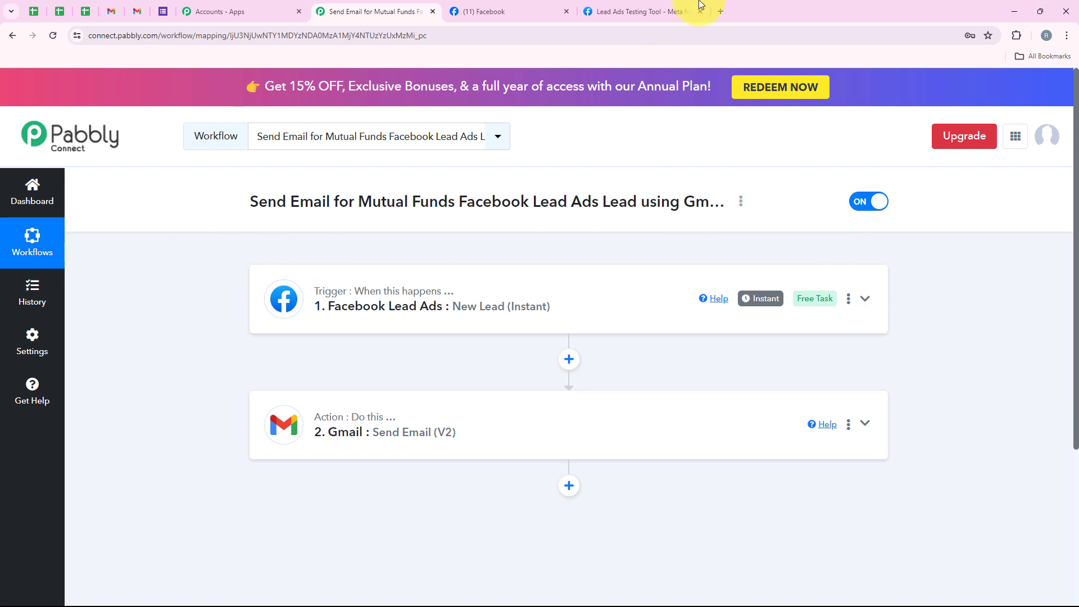
# Switch to Meta's Lead Ads Testing Tool, delete the existing test lead, and reload the page
pyautogui.click(675, 10)
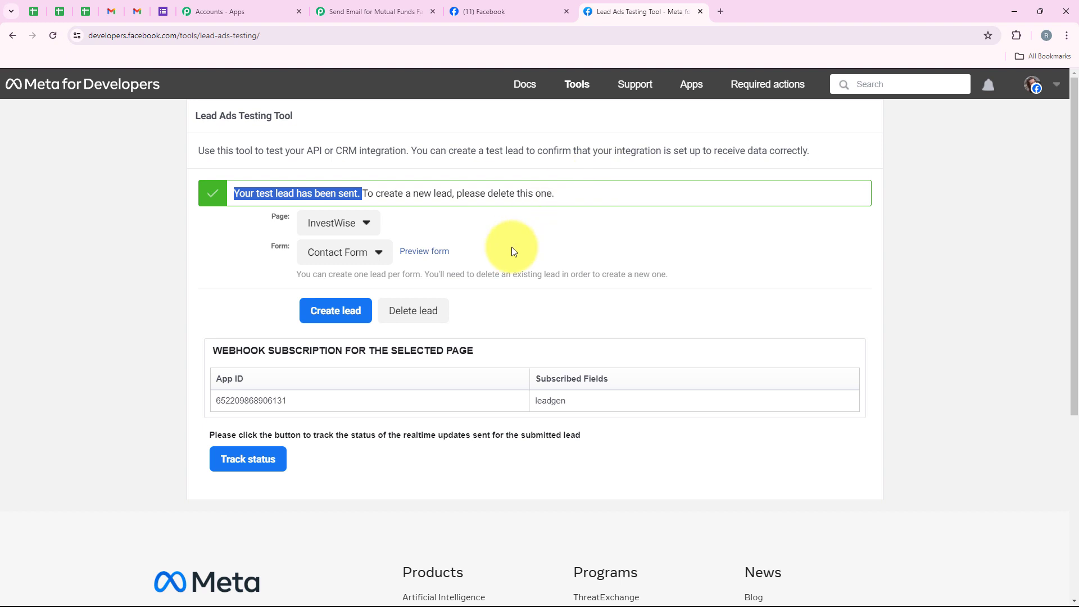
pyautogui.click(399, 315)
pyautogui.click(52, 35)
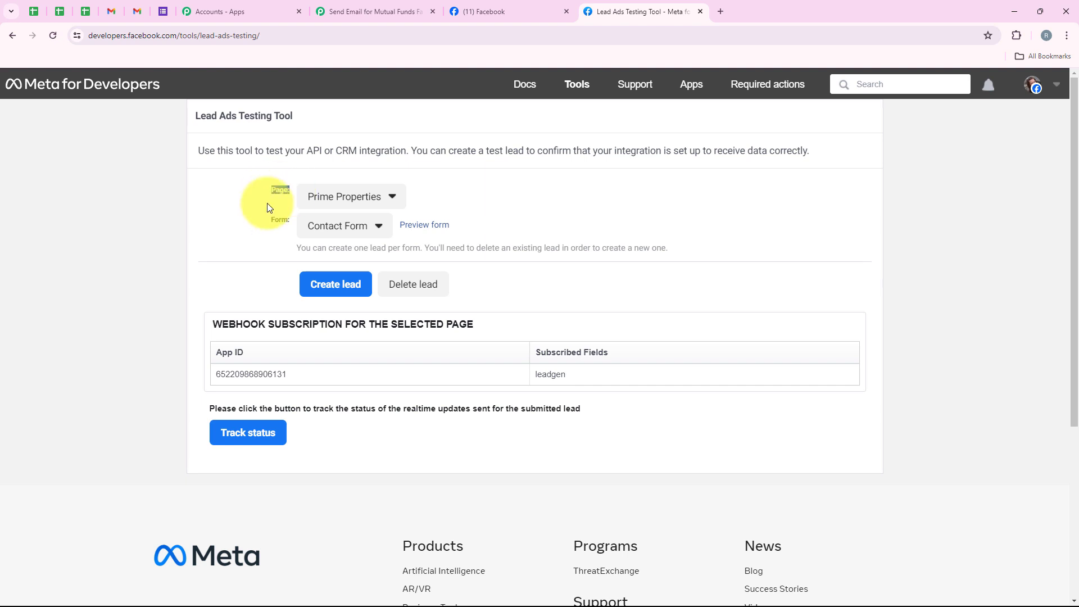
# Choose the InvestWise page and its Contact Form, and open the form preview
pyautogui.click(314, 197)
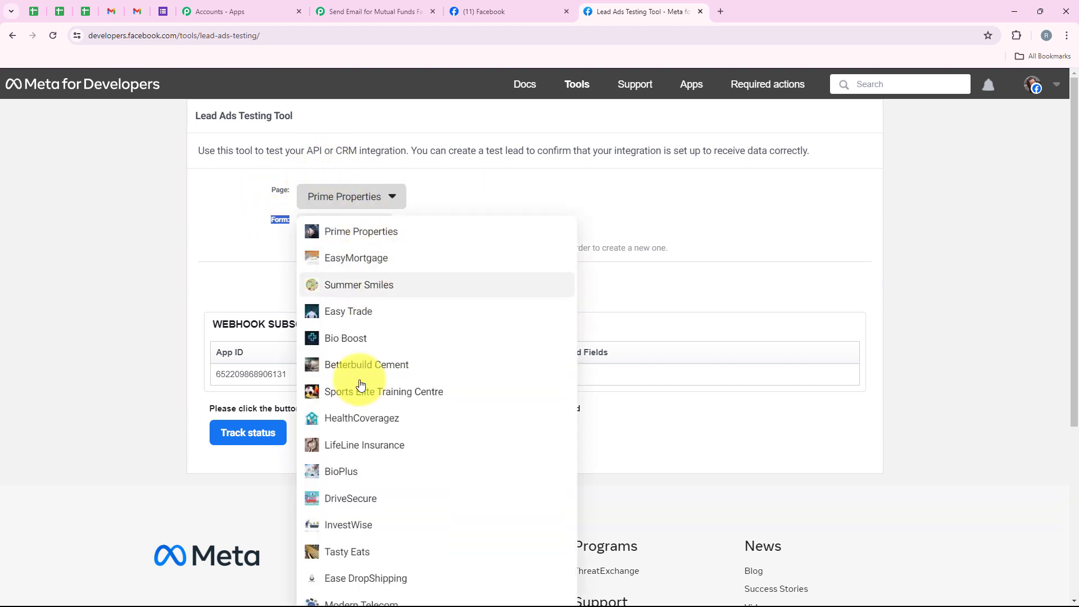
pyautogui.click(345, 525)
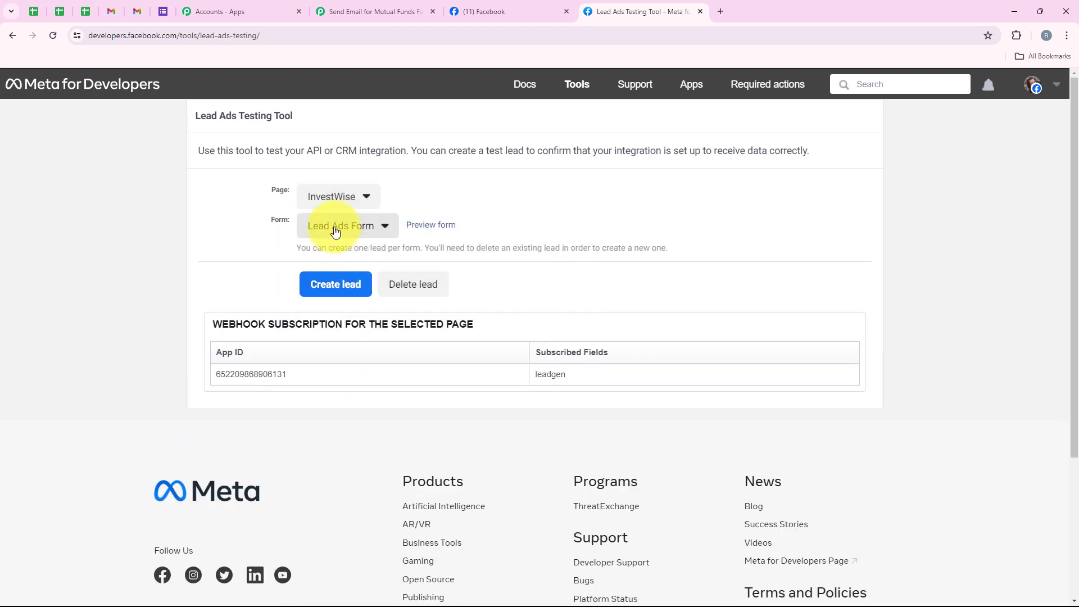
pyautogui.click(336, 230)
pyautogui.click(350, 265)
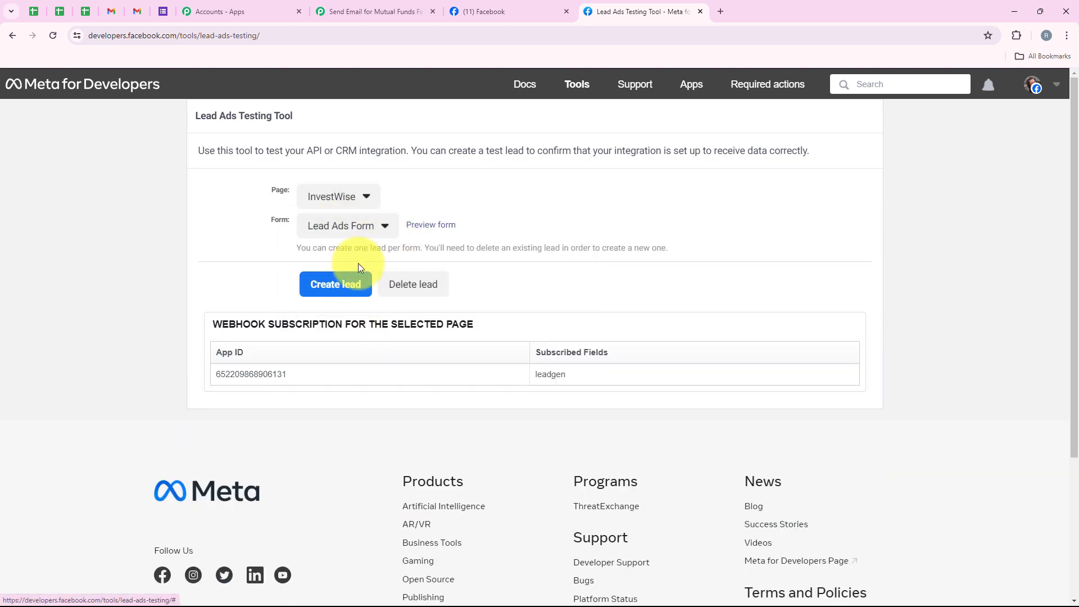
pyautogui.click(425, 226)
pyautogui.moveTo(482, 350); pyautogui.dragTo(597, 348)
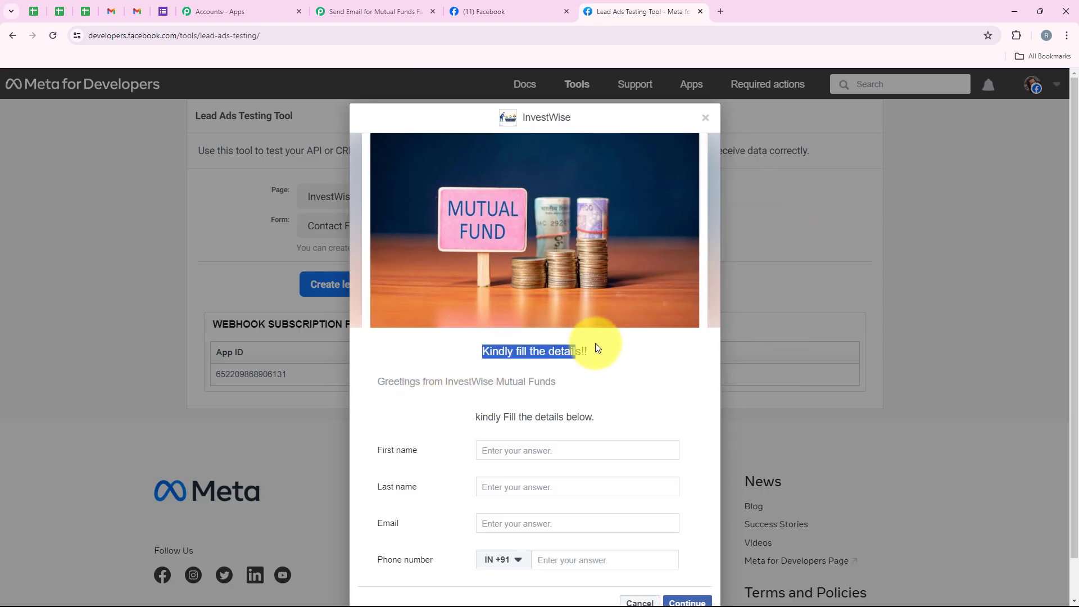
pyautogui.click(608, 382)
# Fill in the test lead's first name, last name, email and phone number in the InvestWise form
pyautogui.scroll(-1, 608, 383)
pyautogui.click(540, 411)
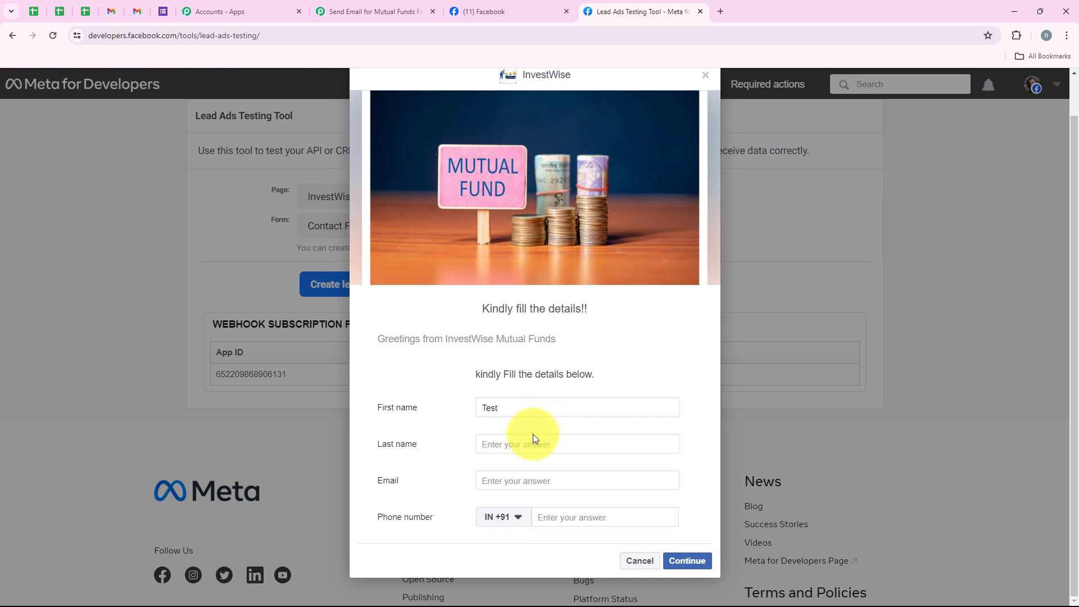
pyautogui.click(532, 436)
pyautogui.write('User')
pyautogui.click(500, 482)
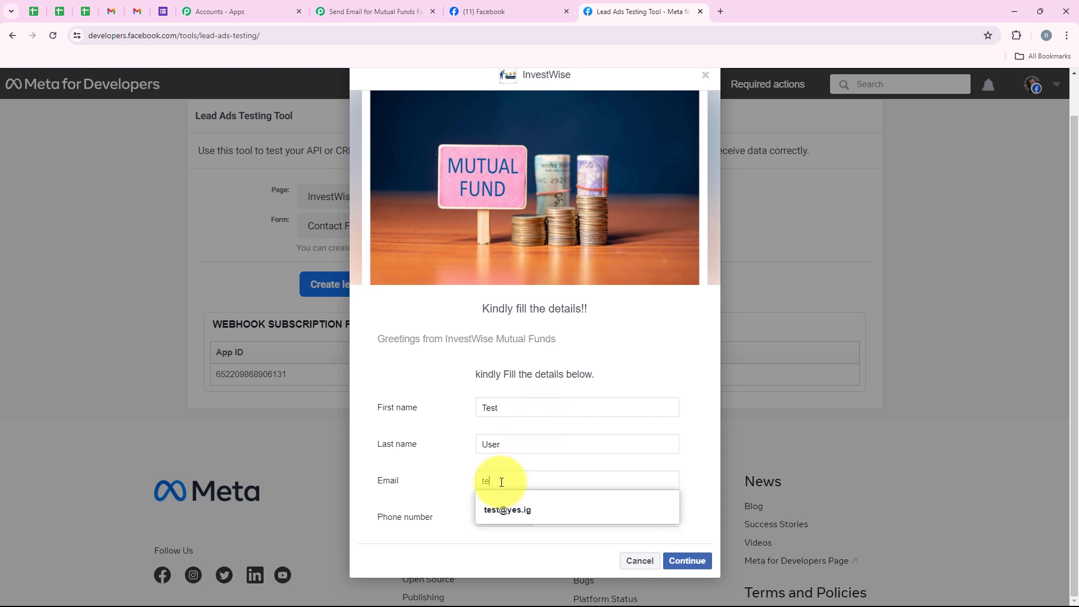
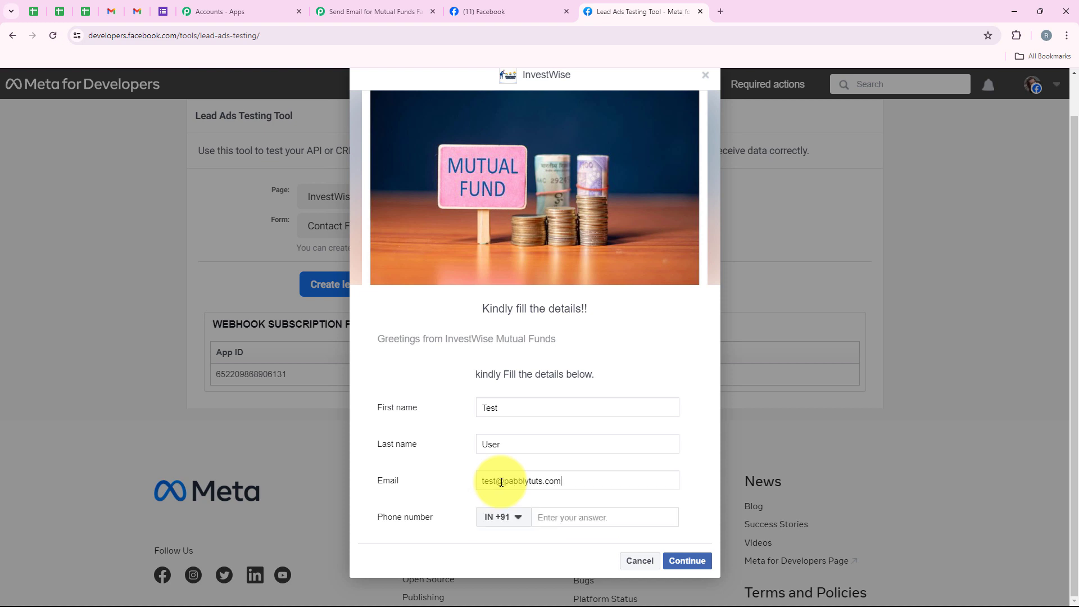
pyautogui.click(553, 521)
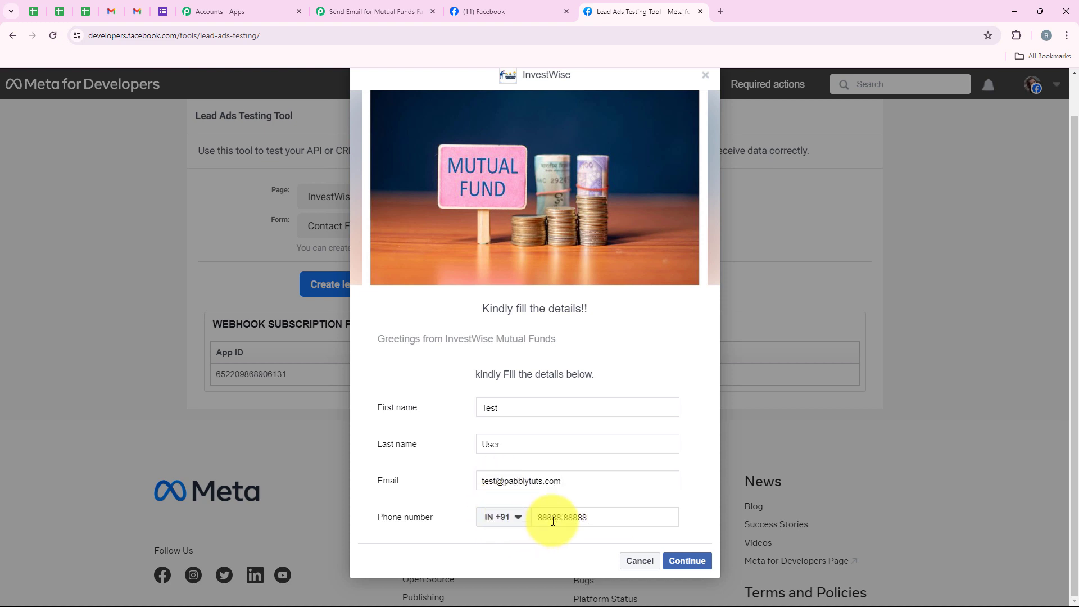
pyautogui.write('88888 88888')
# Submit the test lead, close the form preview, and check the submission status
pyautogui.click(687, 560)
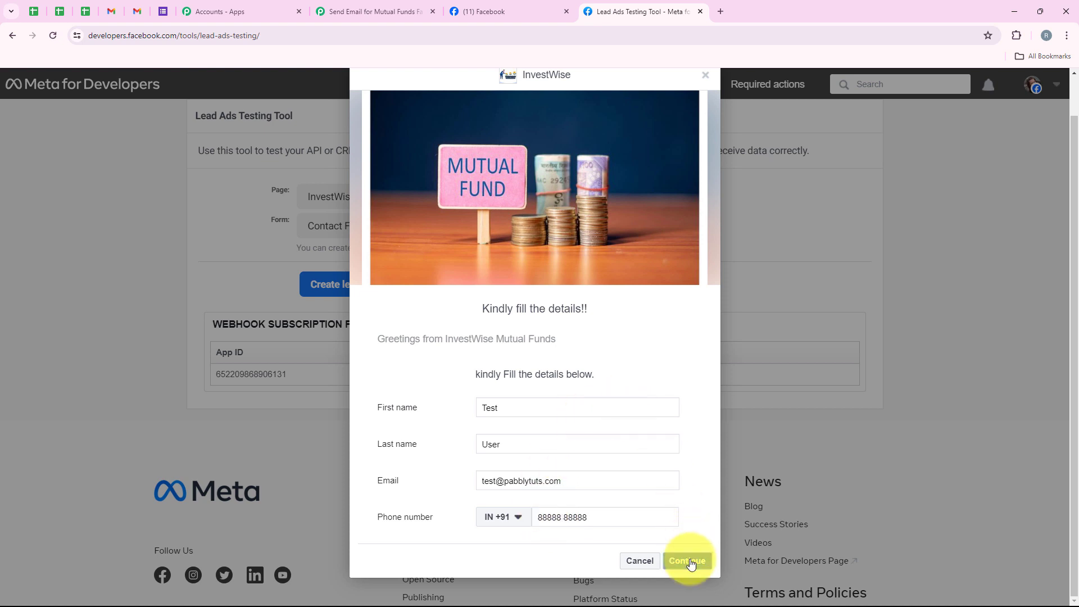
pyautogui.click(692, 438)
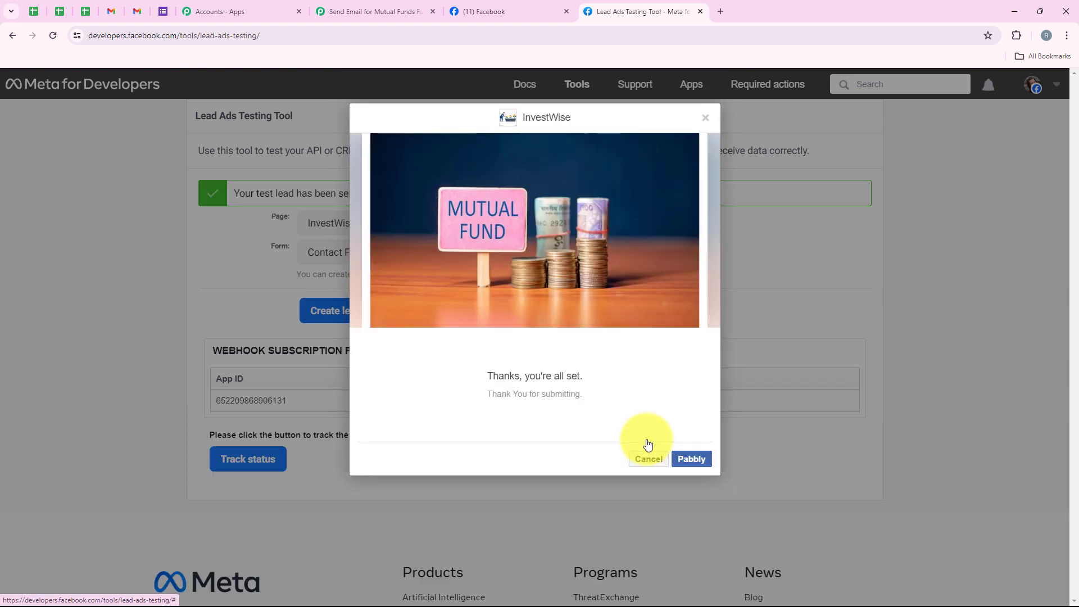
pyautogui.click(648, 458)
pyautogui.moveTo(234, 193); pyautogui.dragTo(362, 196)
pyautogui.click(229, 267)
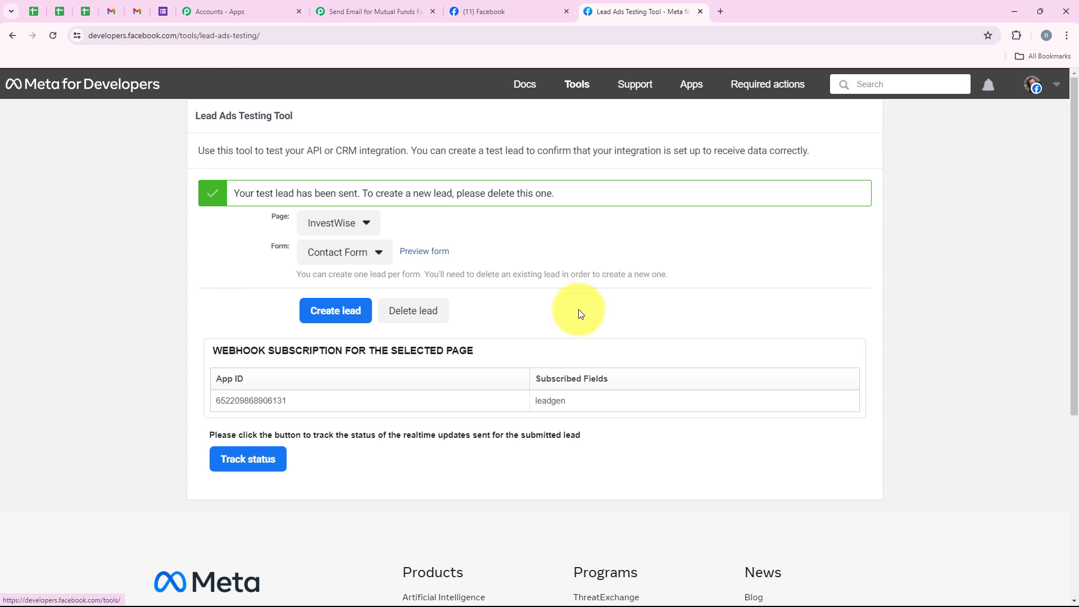
# Switch to Gmail, open the newest InvestWise email, and check the lead's name in its subject
pyautogui.click(133, 8)
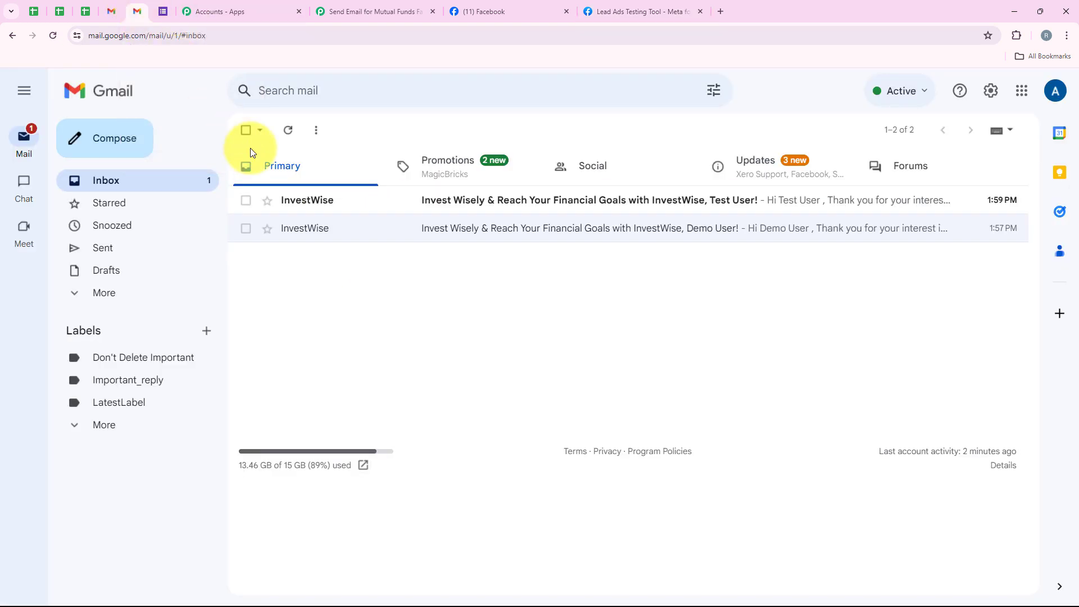
pyautogui.click(299, 206)
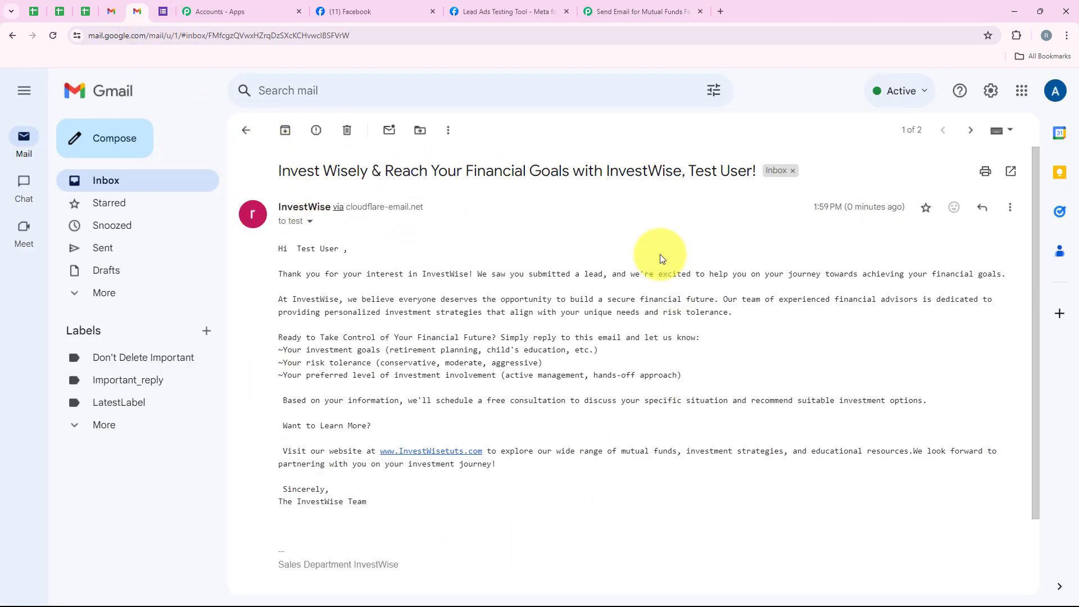
pyautogui.moveTo(278, 171); pyautogui.dragTo(373, 175)
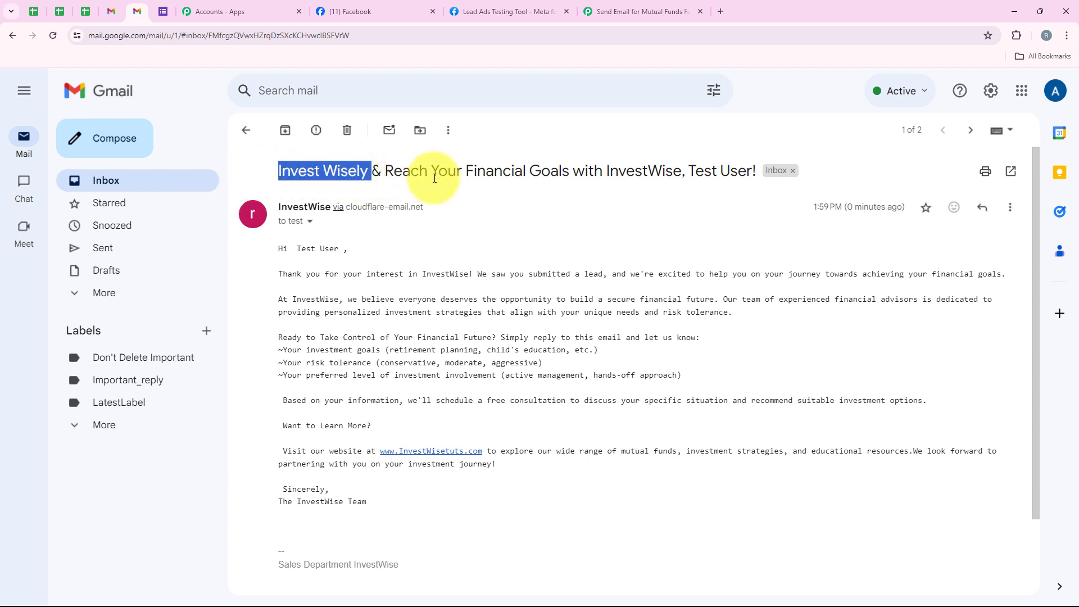
pyautogui.click(668, 193)
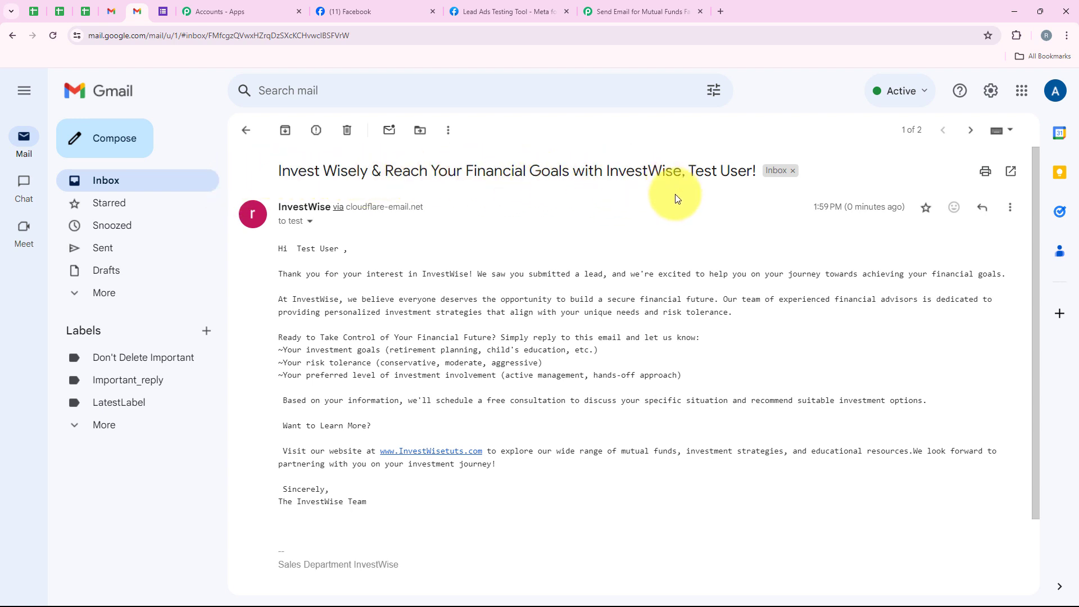
pyautogui.moveTo(690, 168); pyautogui.dragTo(758, 169)
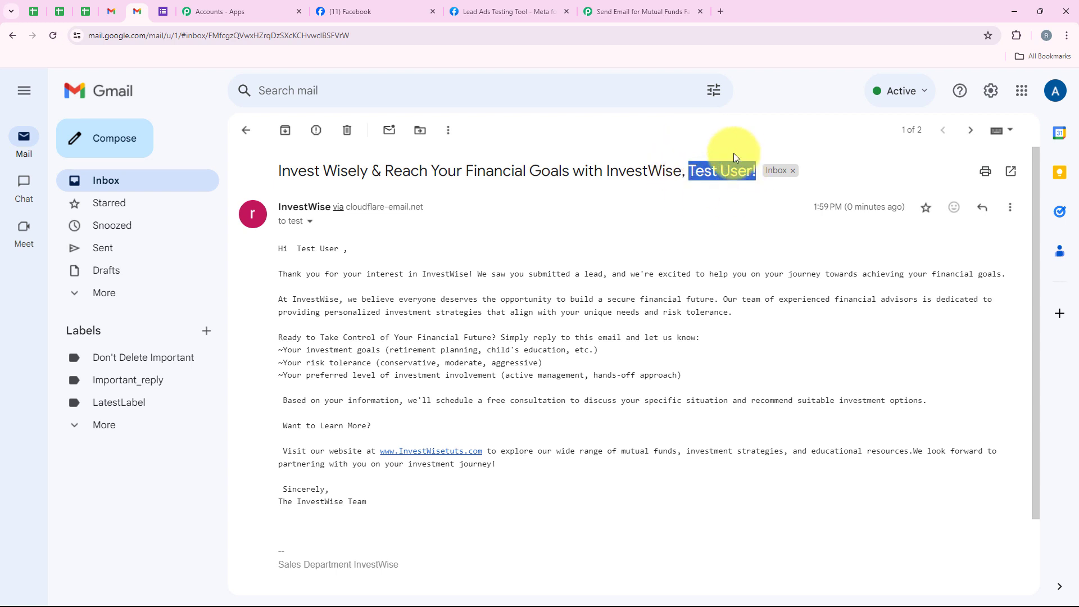
pyautogui.click(705, 187)
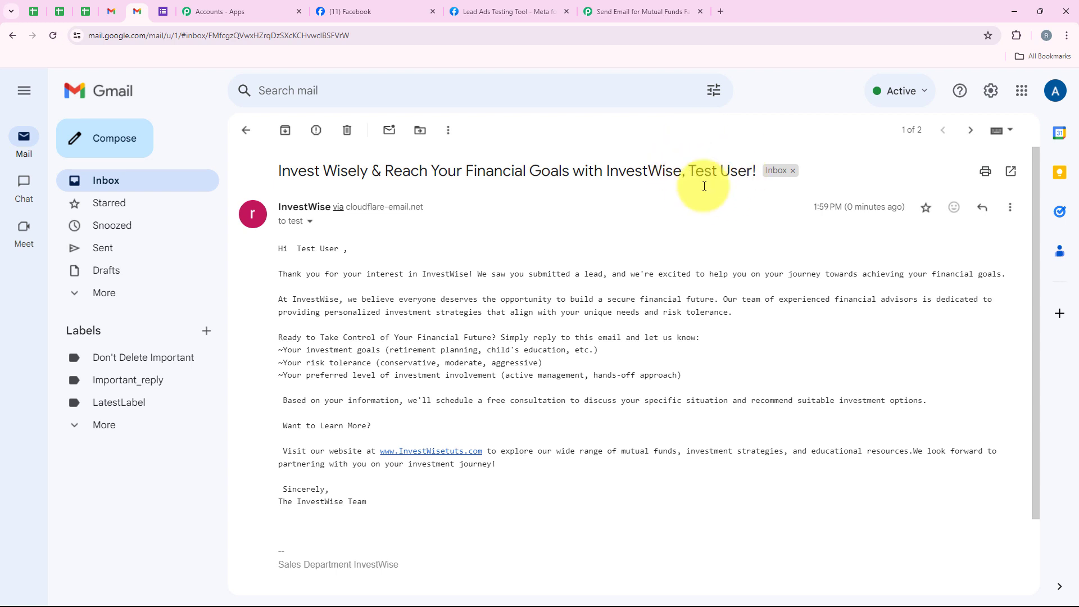
# Check the newest email's greeting, body and signature, and return to the Pabbly Connect workflow
pyautogui.moveTo(297, 249); pyautogui.dragTo(339, 249)
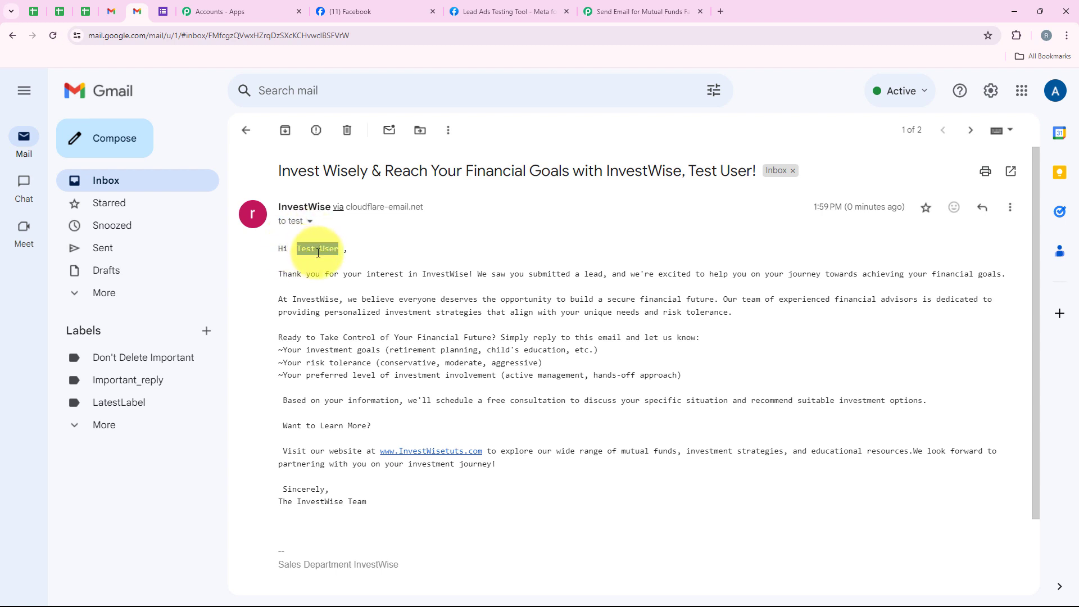
pyautogui.moveTo(278, 264); pyautogui.dragTo(392, 498)
pyautogui.click(393, 503)
pyautogui.moveTo(277, 565); pyautogui.dragTo(403, 574)
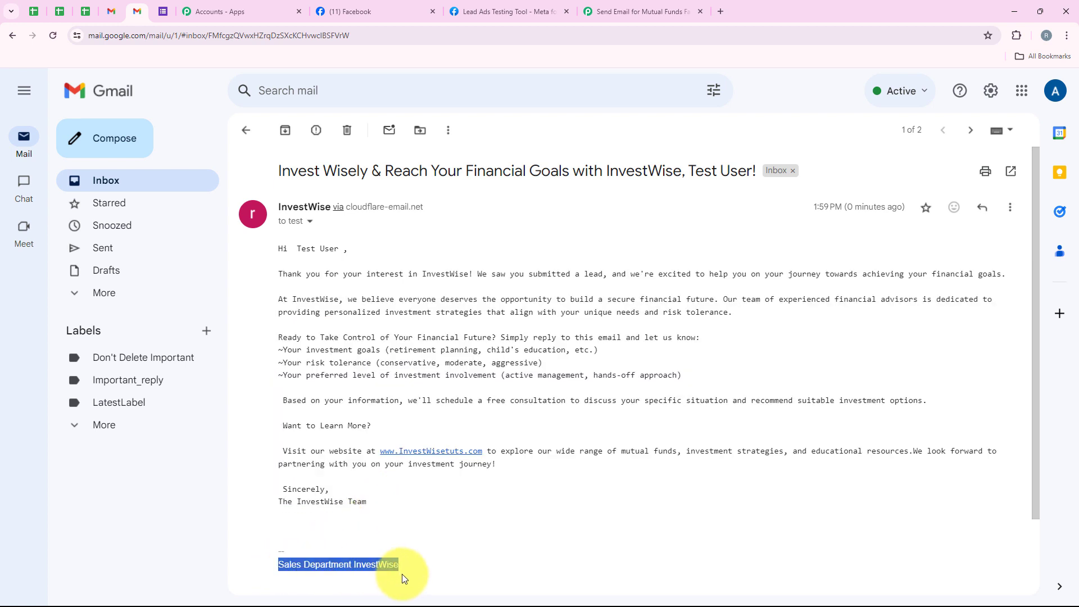
pyautogui.click(518, 508)
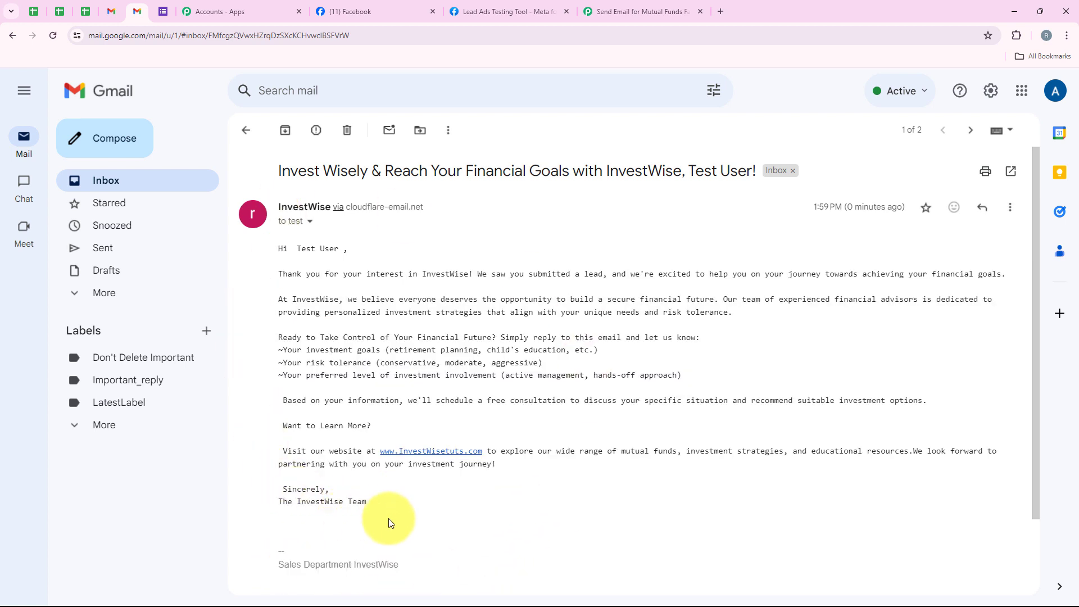
pyautogui.click(641, 11)
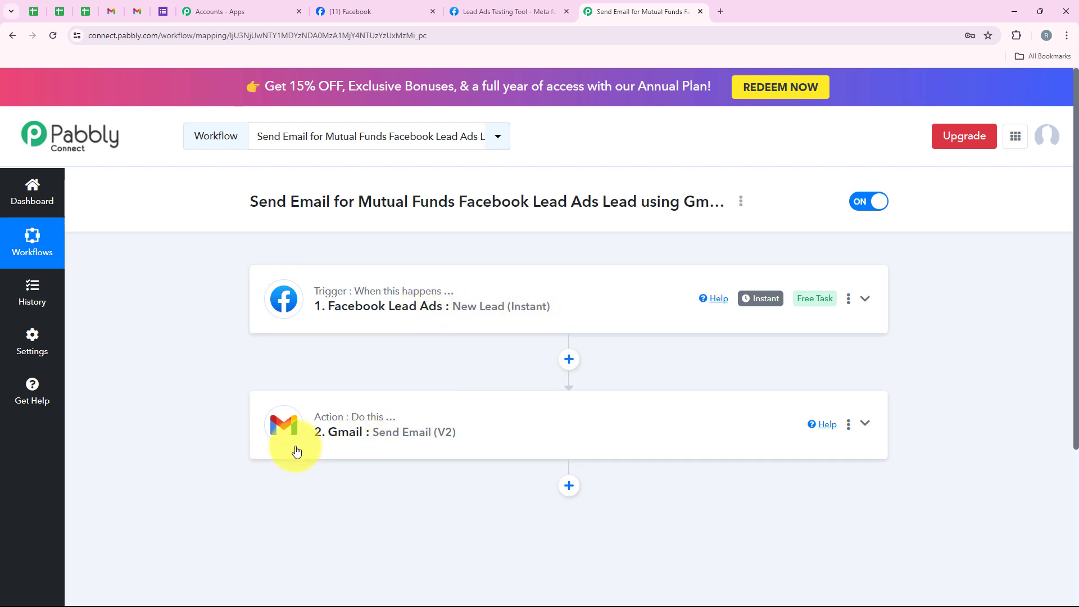
pyautogui.moveTo(365, 427)
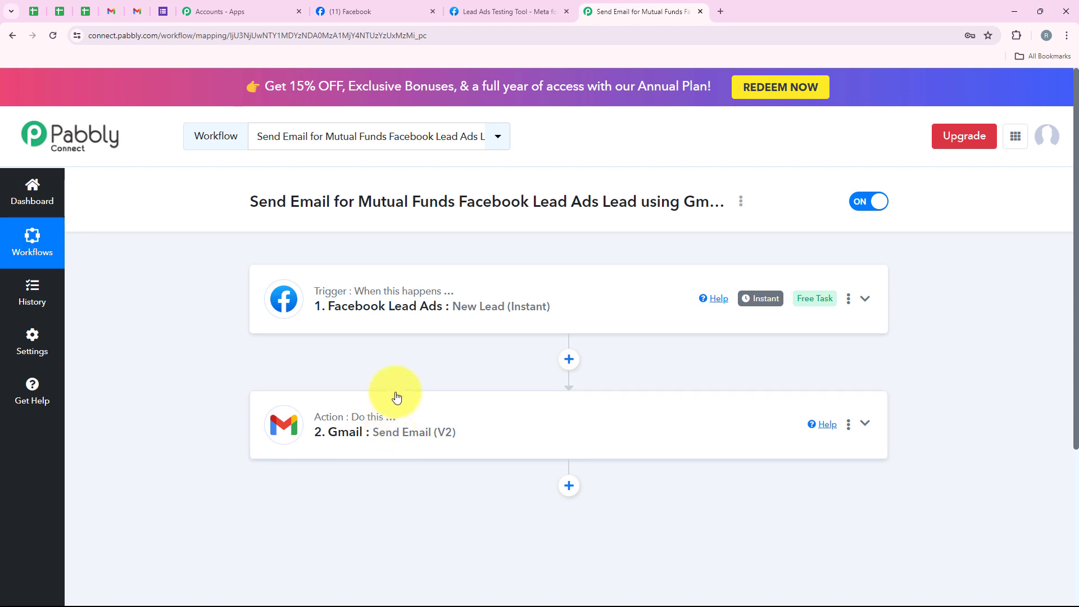
# Compare the signatures of both InvestWise emails in Gmail, and switch back to the Pabbly Connect workflow
pyautogui.click(136, 11)
pyautogui.click(244, 131)
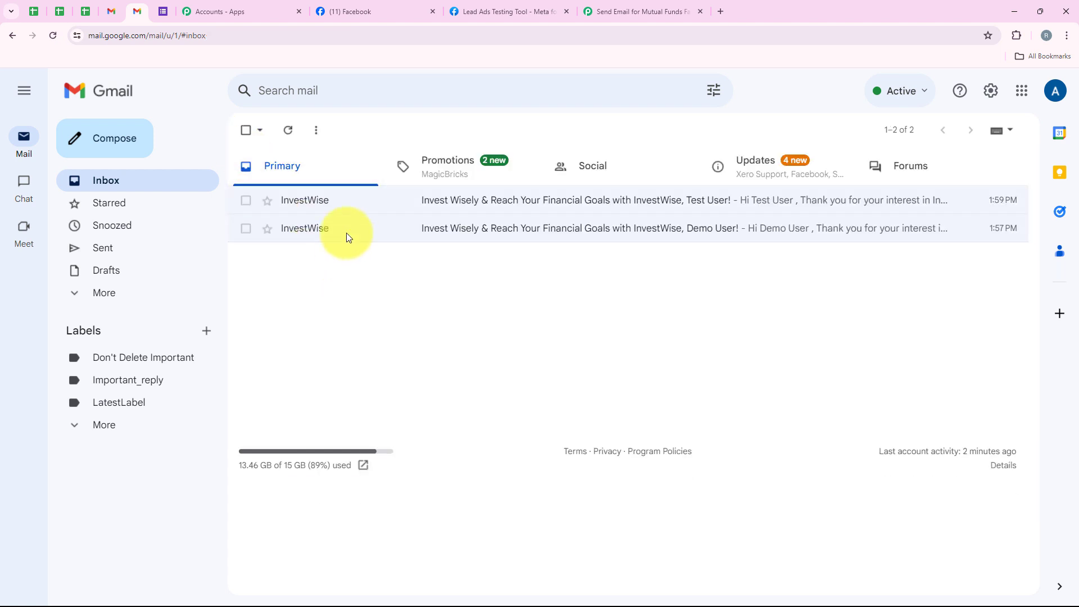
pyautogui.click(361, 227)
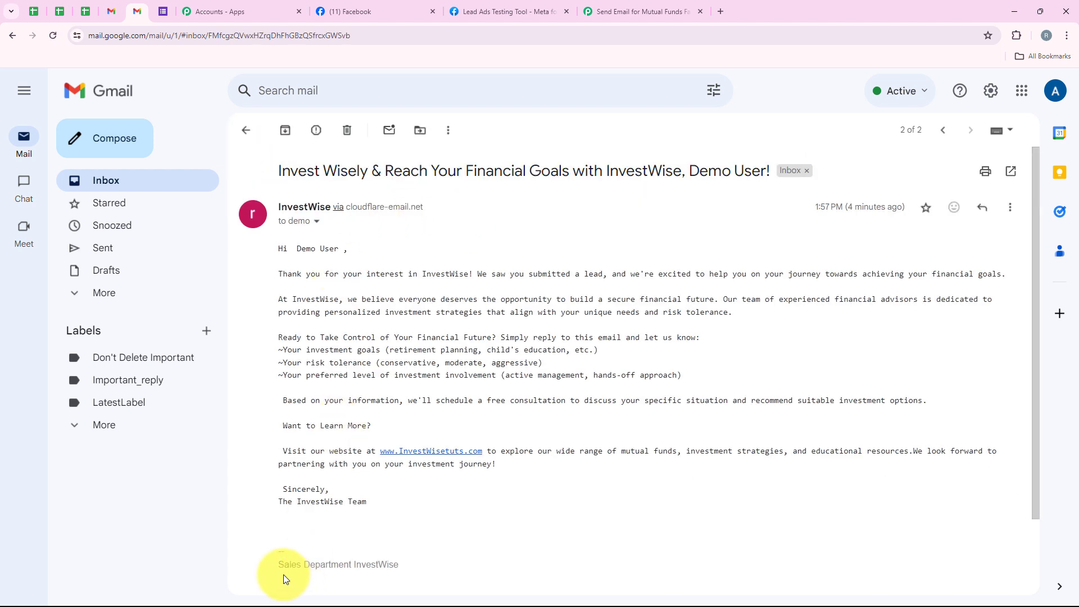
pyautogui.moveTo(273, 566); pyautogui.dragTo(440, 557)
pyautogui.click(246, 130)
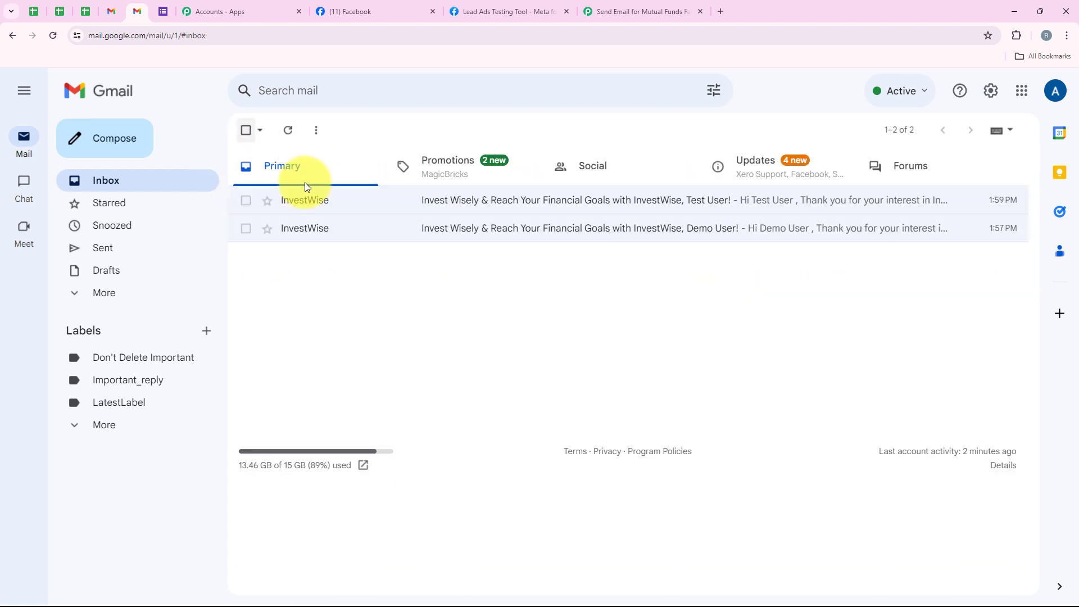
pyautogui.click(326, 201)
pyautogui.moveTo(339, 565); pyautogui.dragTo(471, 555)
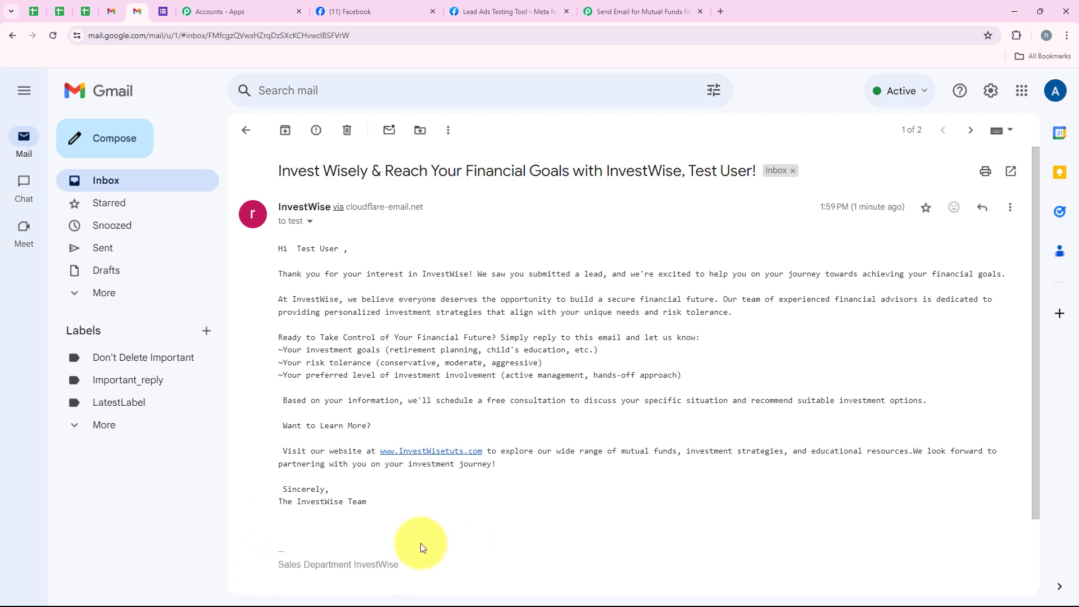
pyautogui.click(638, 11)
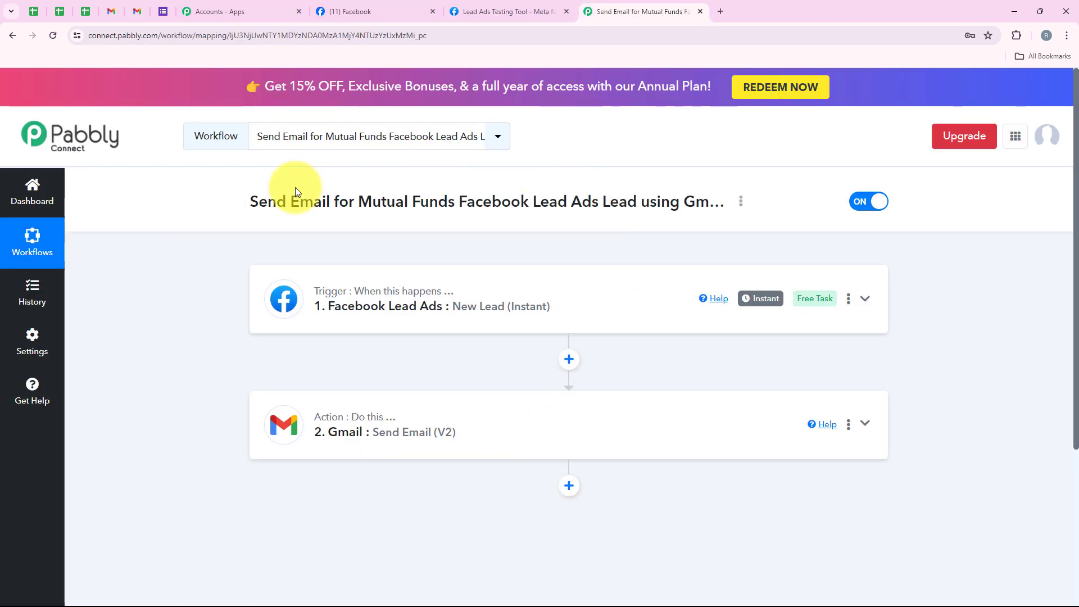